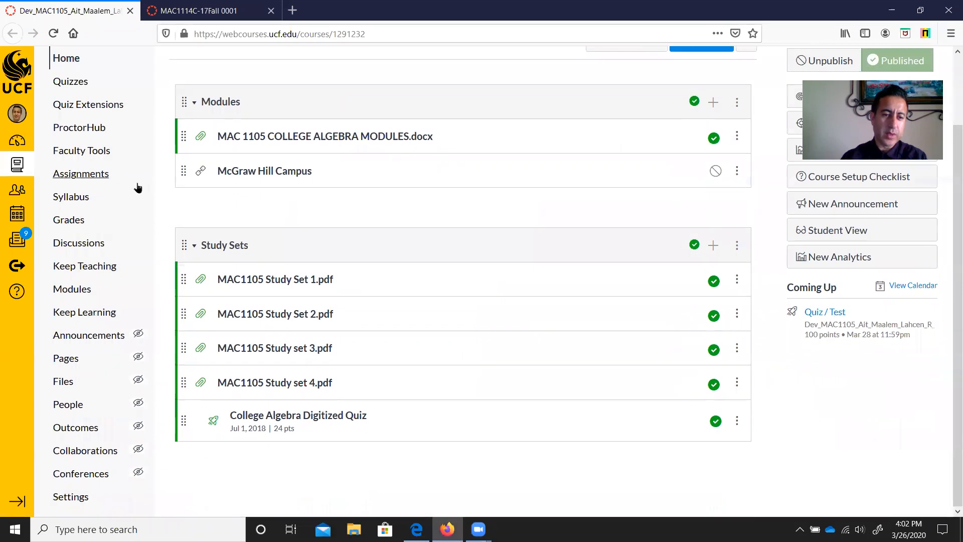
Open the course's navigation settings and review the items shown to students and the items hidden from them
click(80, 495)
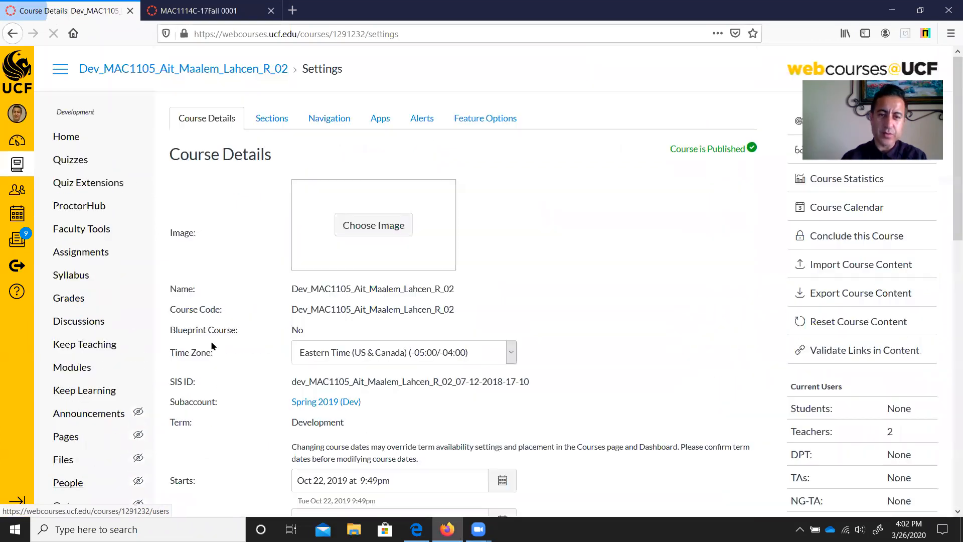
click(337, 124)
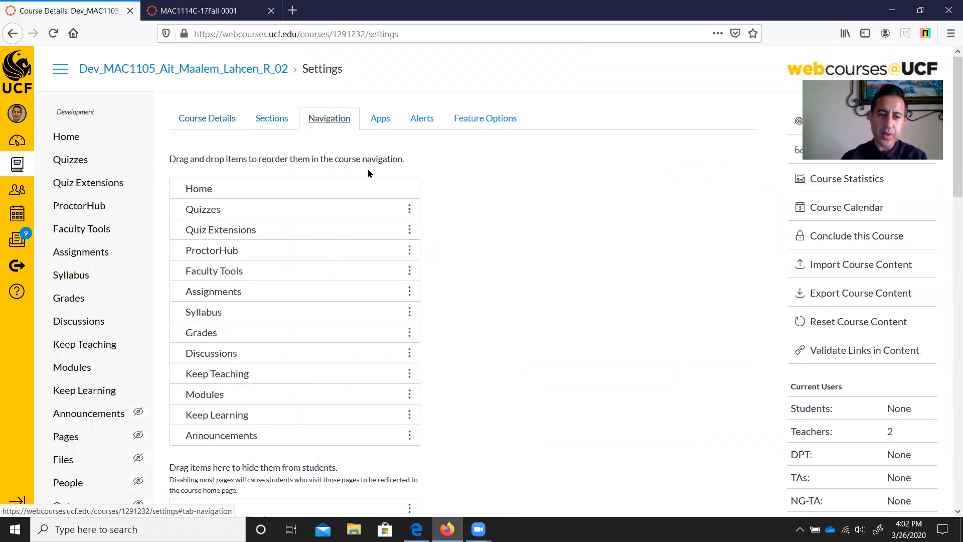
scroll(468, 192, down, 2)
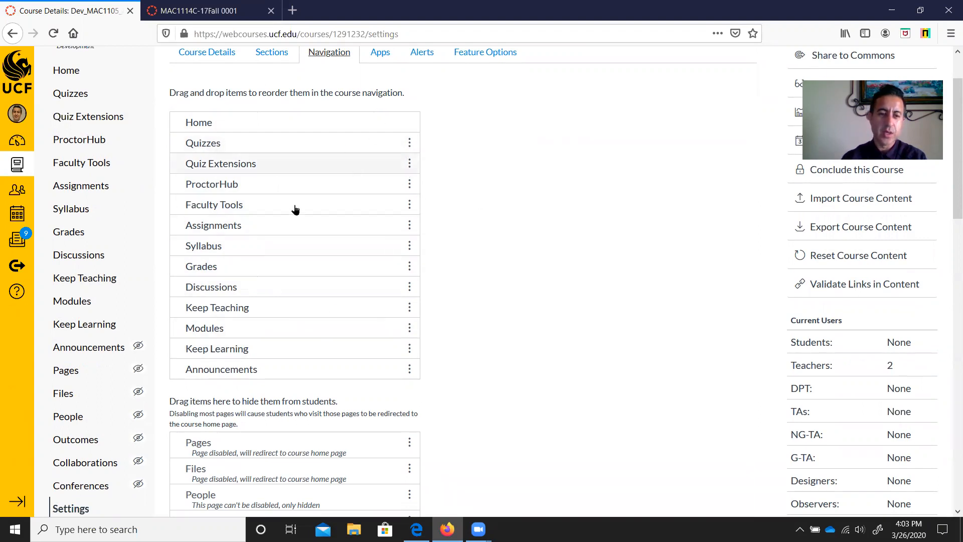
scroll(286, 226, down, 5)
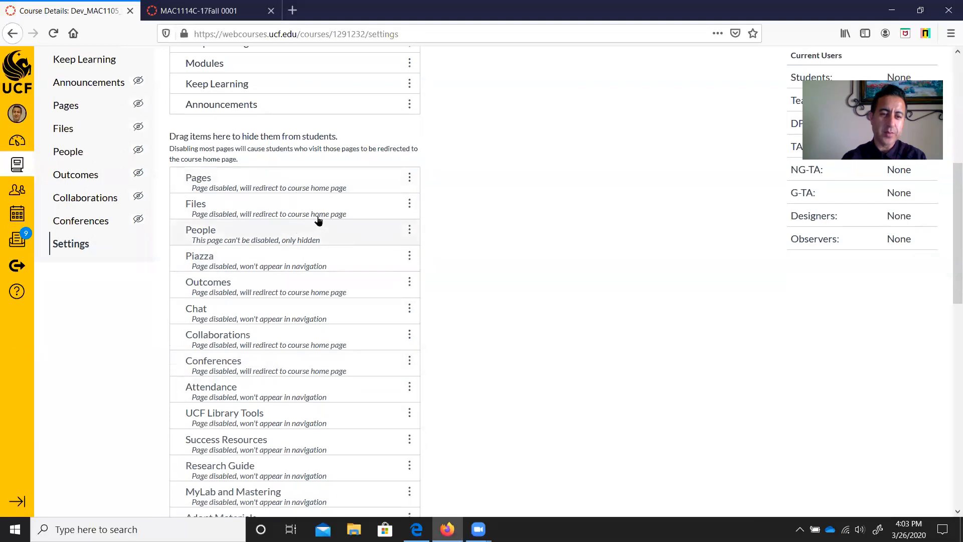
scroll(322, 218, up, 5)
scroll(323, 226, up, 2)
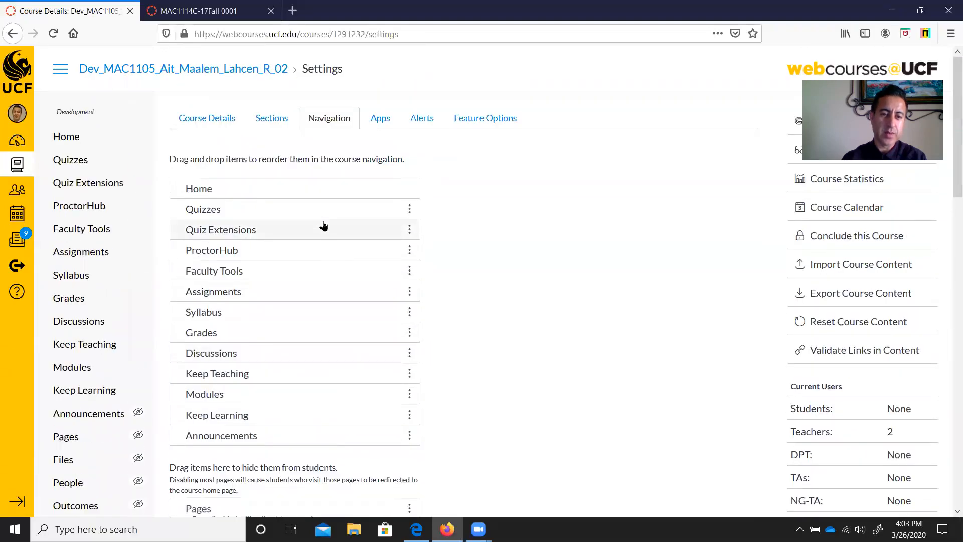
scroll(324, 226, down, 1)
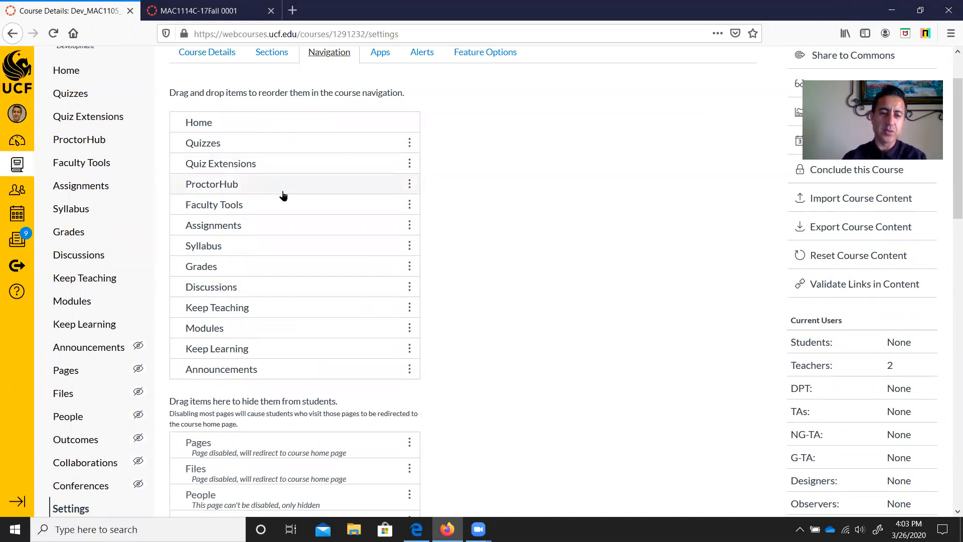
scroll(281, 196, down, 4)
scroll(285, 199, down, 1)
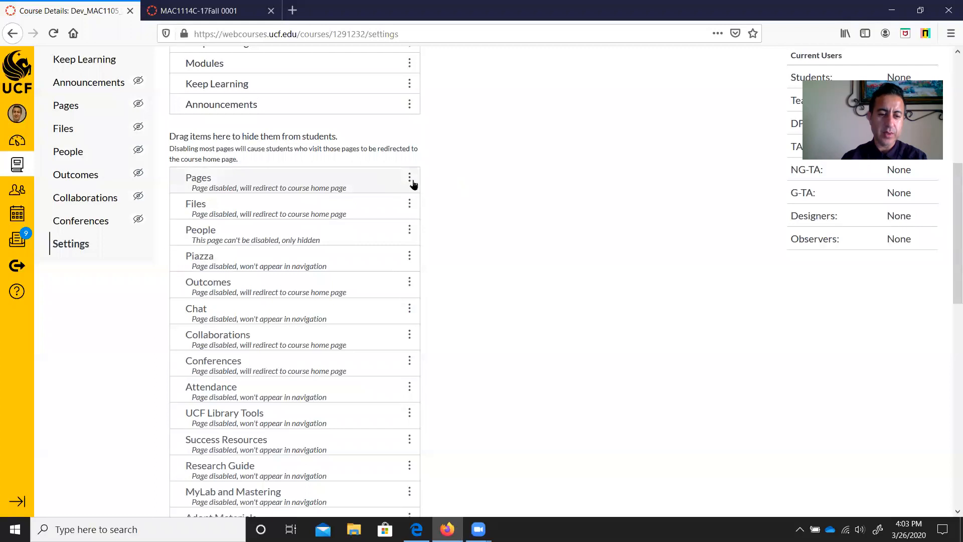
scroll(415, 183, down, 3)
scroll(415, 182, up, 3)
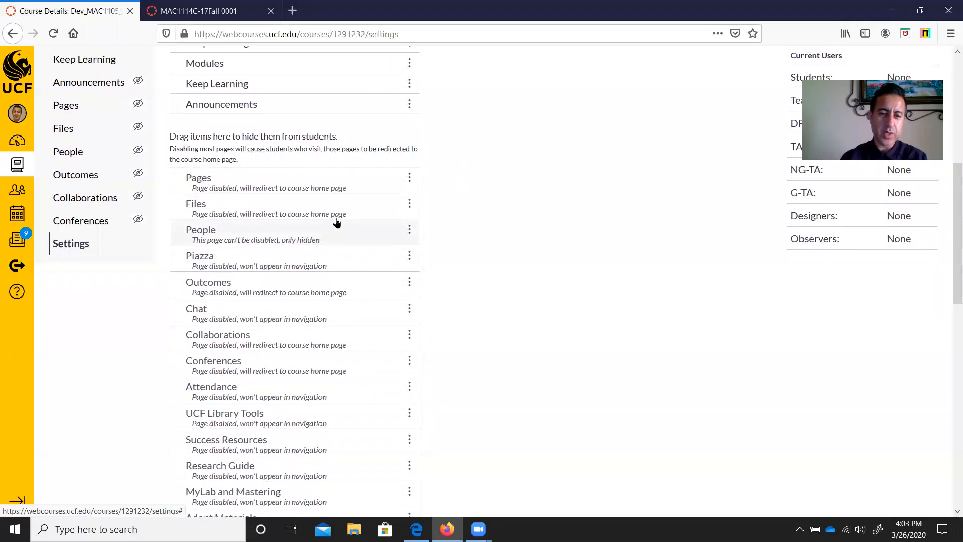
Move Pages into the visible navigation items above Announcements, and return it to the hidden items below Files
drag(335, 176, 340, 108)
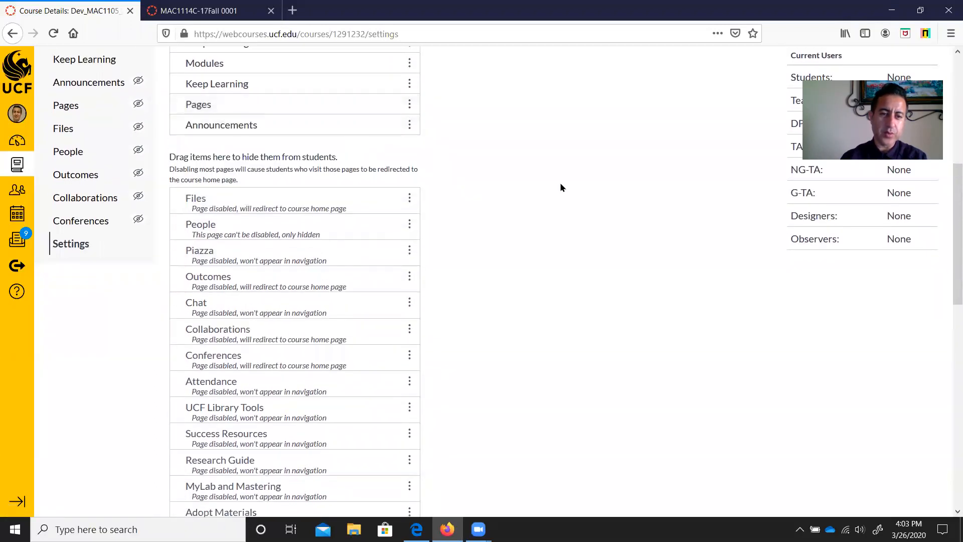
scroll(282, 180, up, 2)
drag(284, 177, 291, 271)
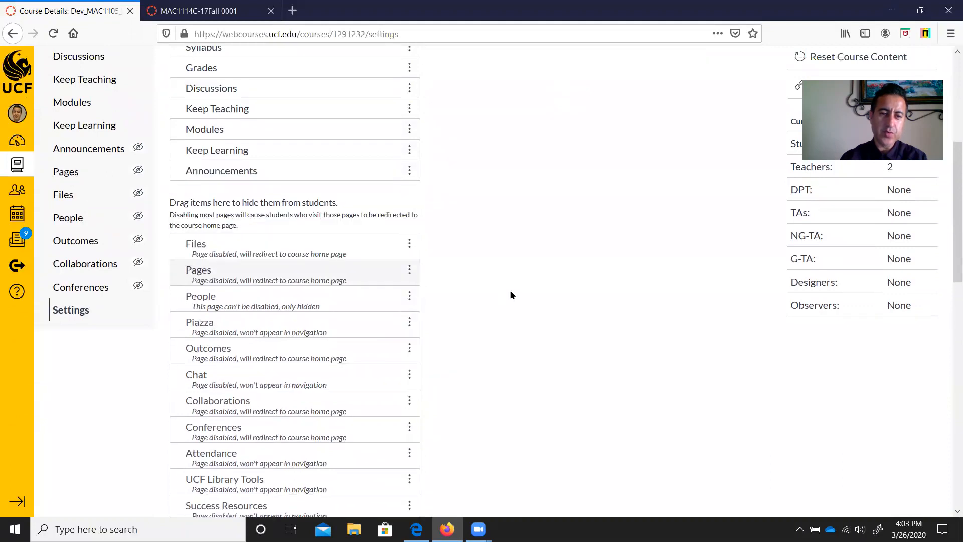
Save the course navigation settings
scroll(530, 266, up, 5)
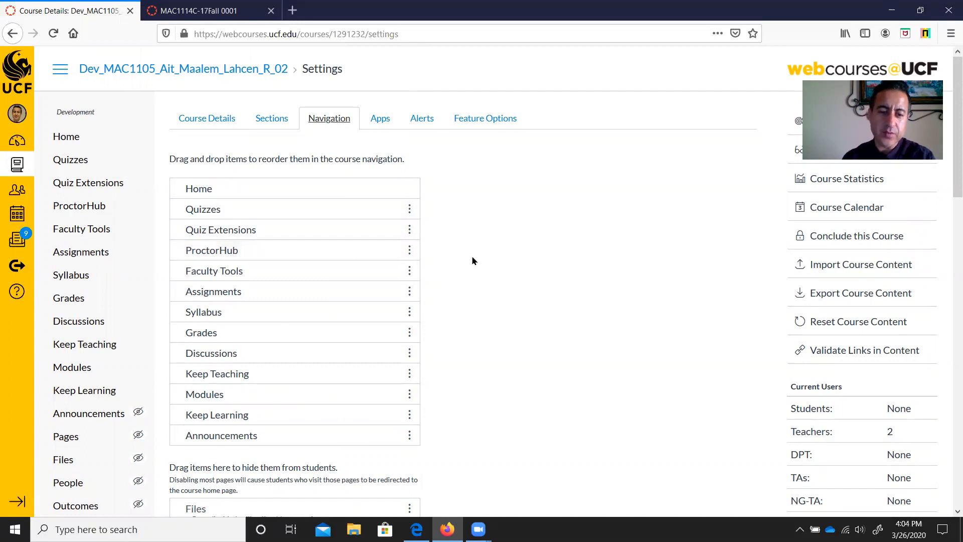
scroll(475, 259, down, 10)
scroll(477, 257, down, 8)
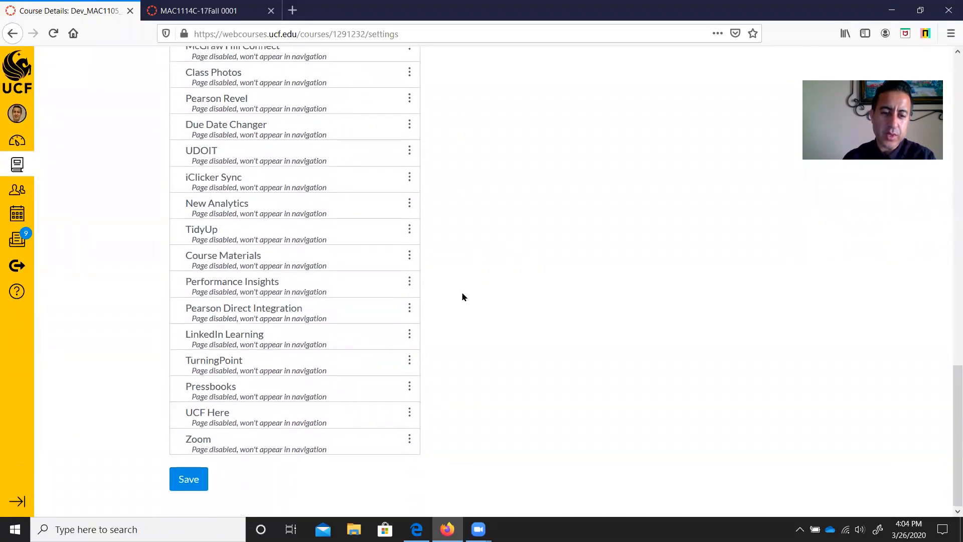
click(178, 483)
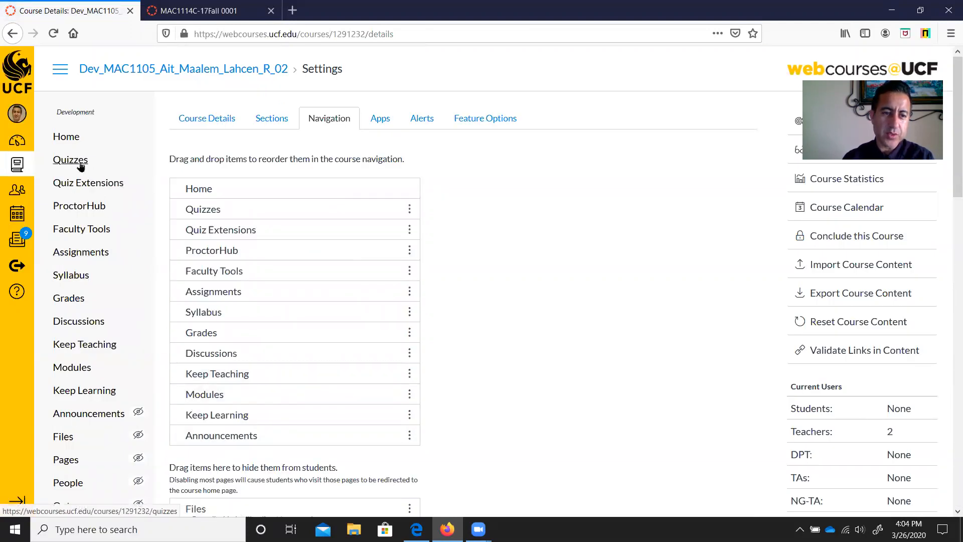
Go to the course's Quizzes page and create a new quiz
scroll(107, 375, down, 2)
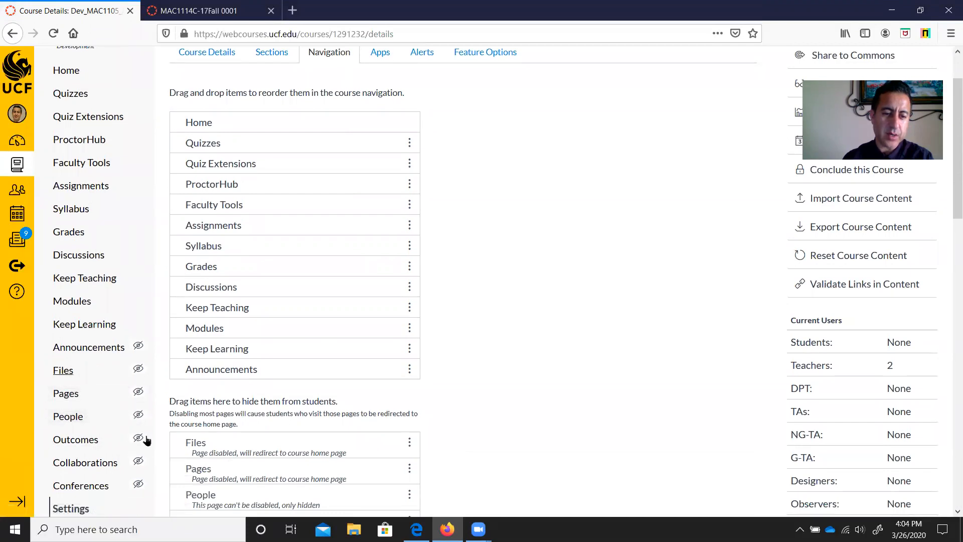
scroll(139, 399, down, 2)
scroll(138, 381, up, 4)
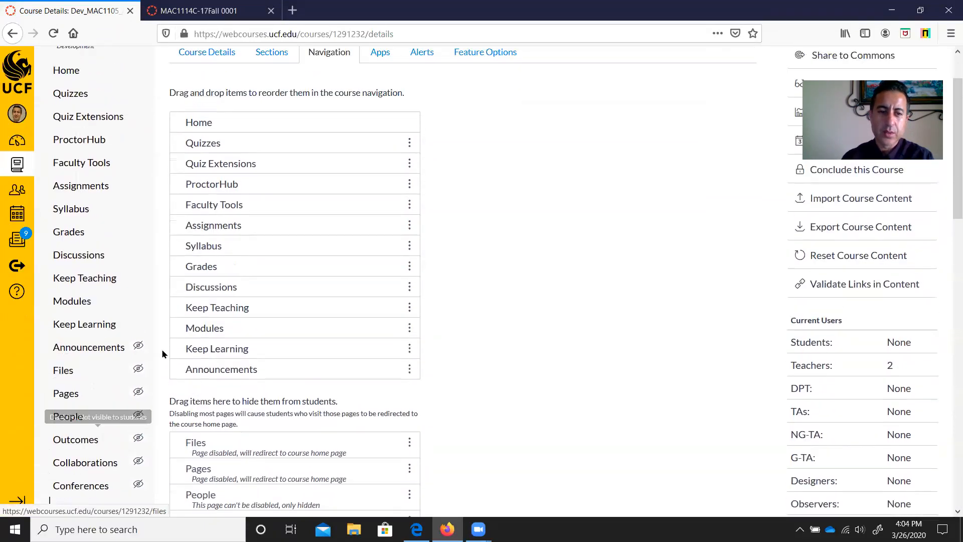
click(79, 162)
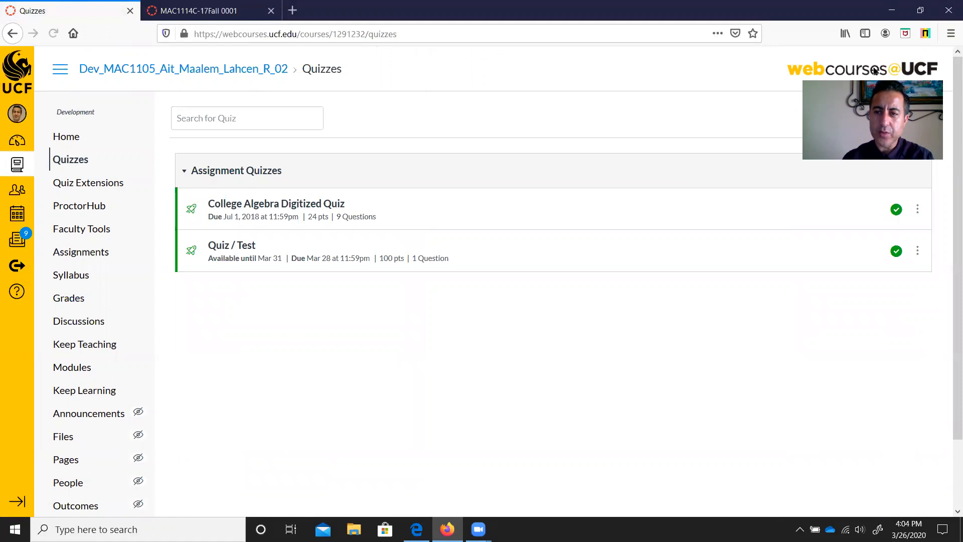
click(888, 119)
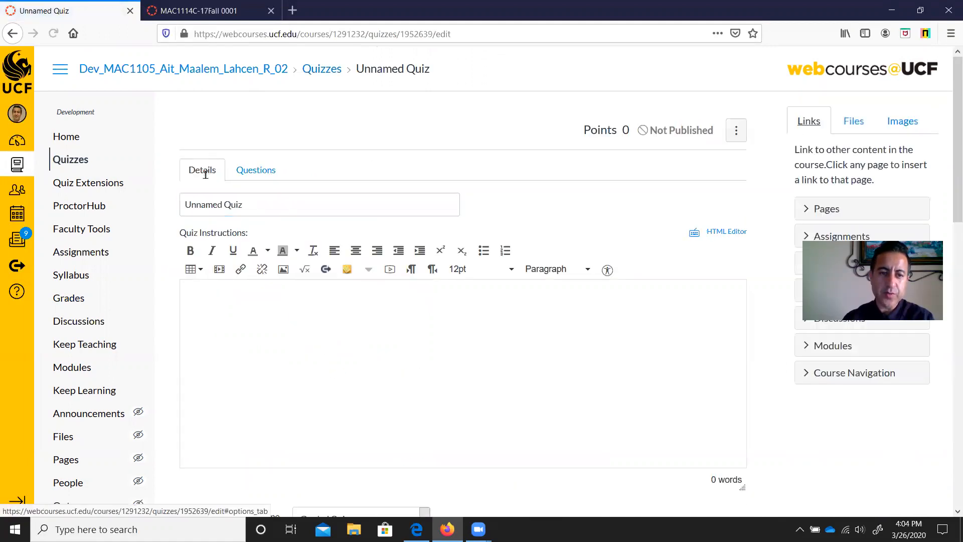
Title the quiz "Test / Quiz" in its details and enter "Do..." as the quiz instructions
click(272, 171)
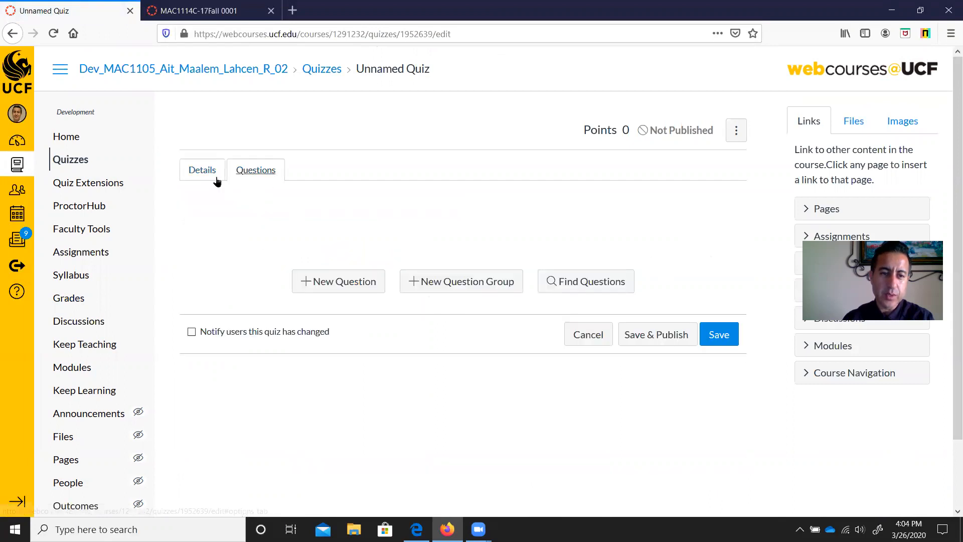
click(213, 176)
drag(252, 206, 63, 210)
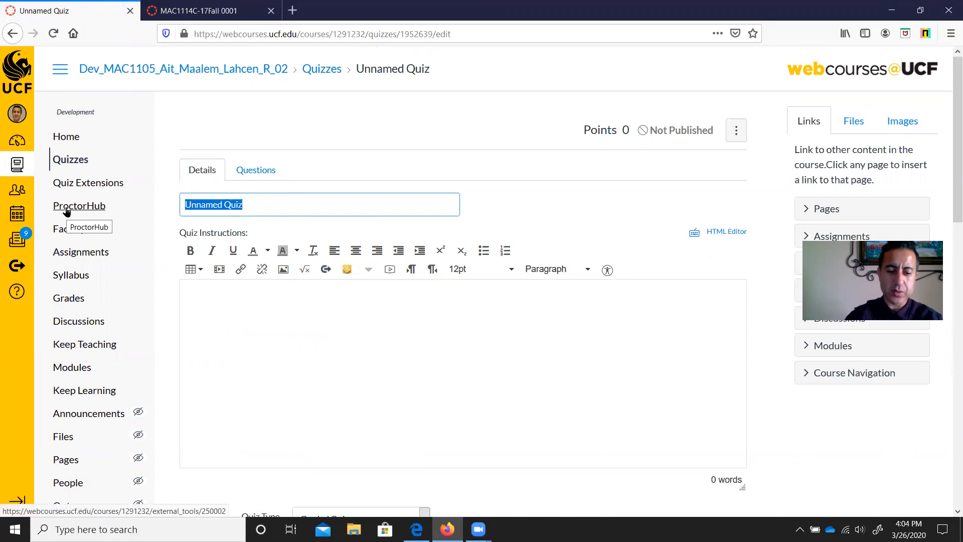
text(Test / Q)
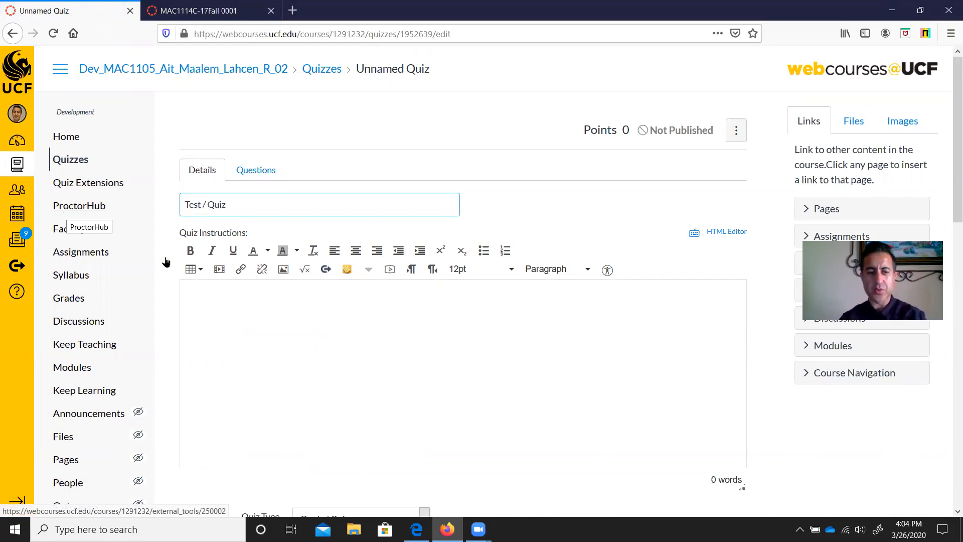
click(408, 317)
text(Do...)
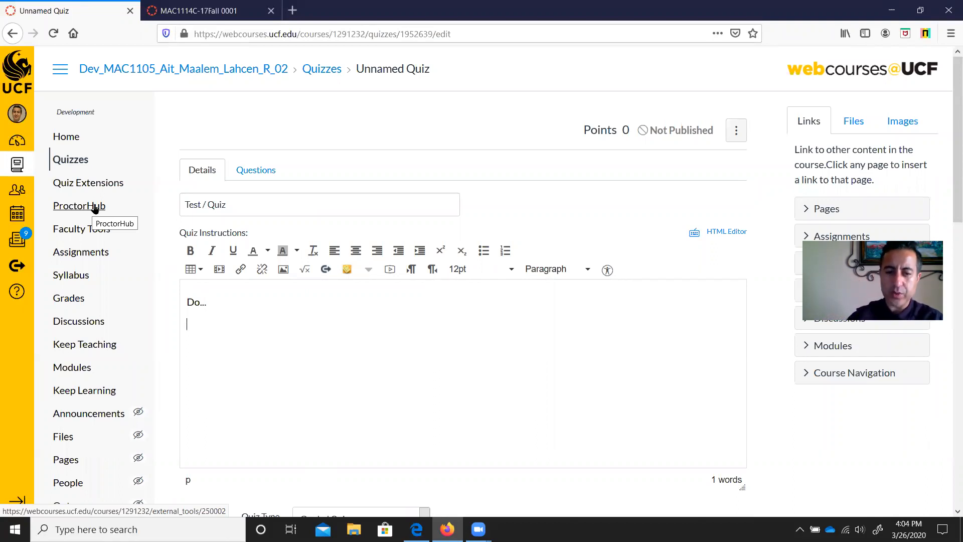
Choose Graded Quiz as the quiz type and Assignments as the assignment group
scroll(359, 277, down, 4)
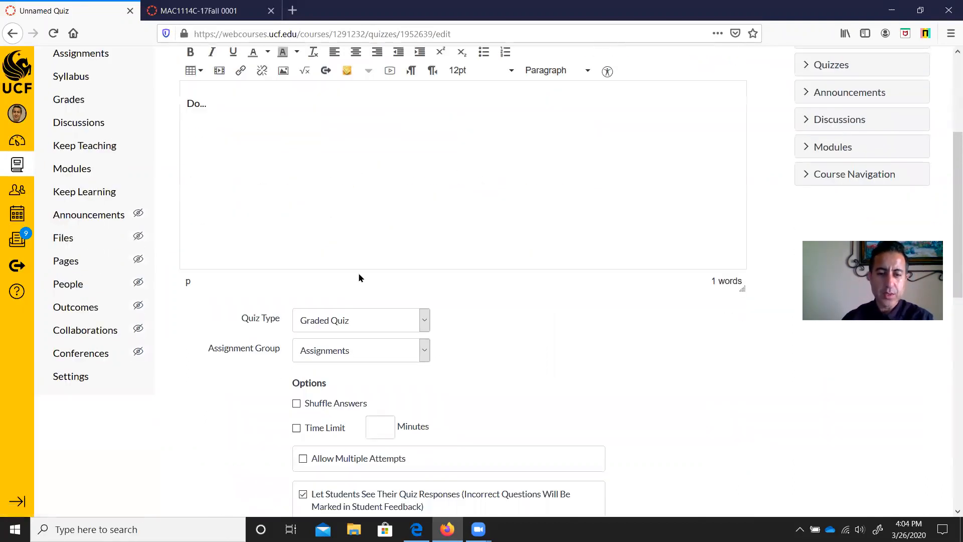
scroll(445, 297, down, 2)
click(366, 259)
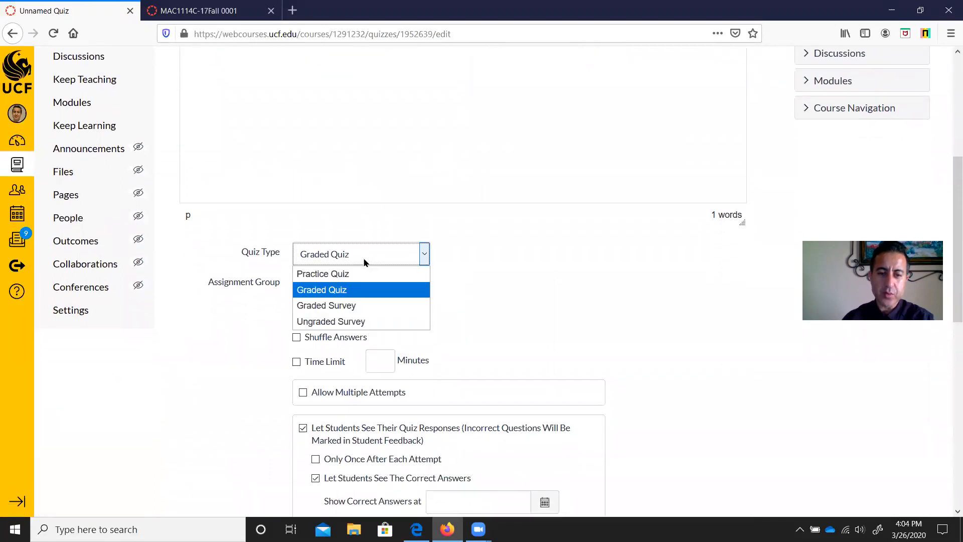
click(377, 290)
click(520, 298)
click(389, 284)
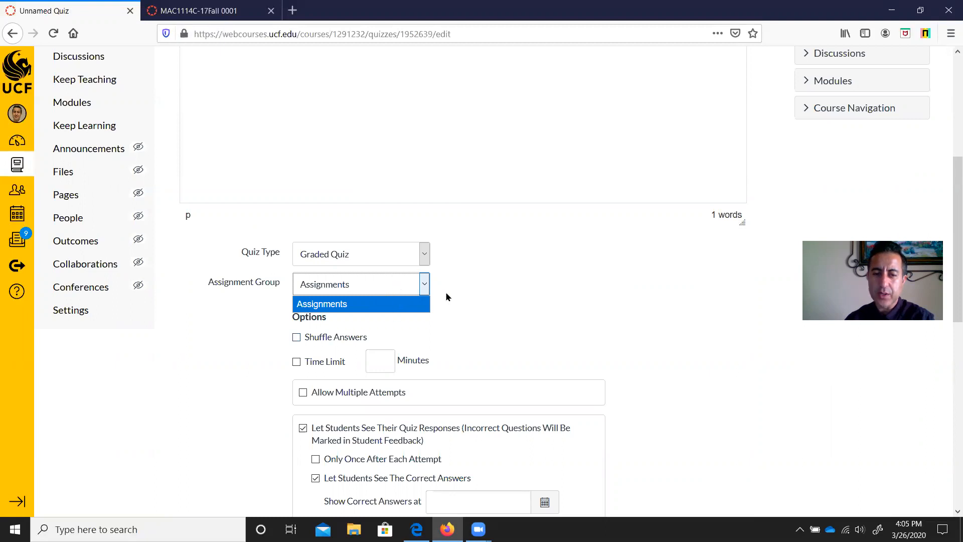
click(404, 291)
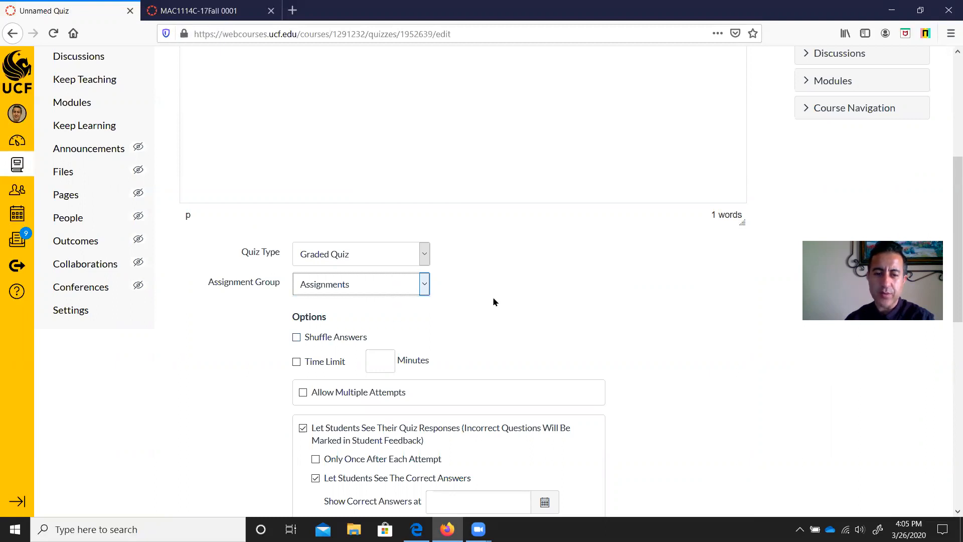
Enable shuffled answers and a time limit of 60 minutes for the quiz
scroll(502, 308, down, 3)
click(358, 208)
click(335, 229)
click(377, 228)
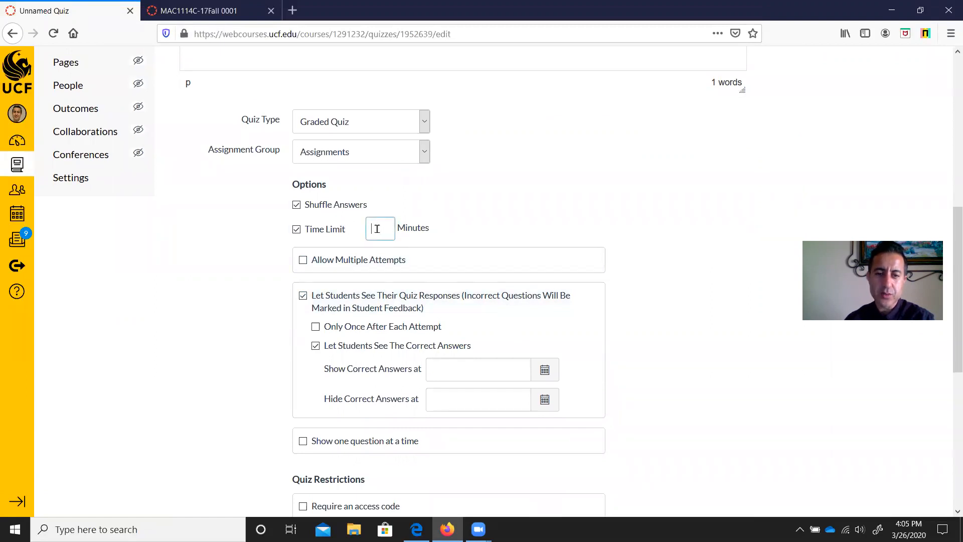
text(60)
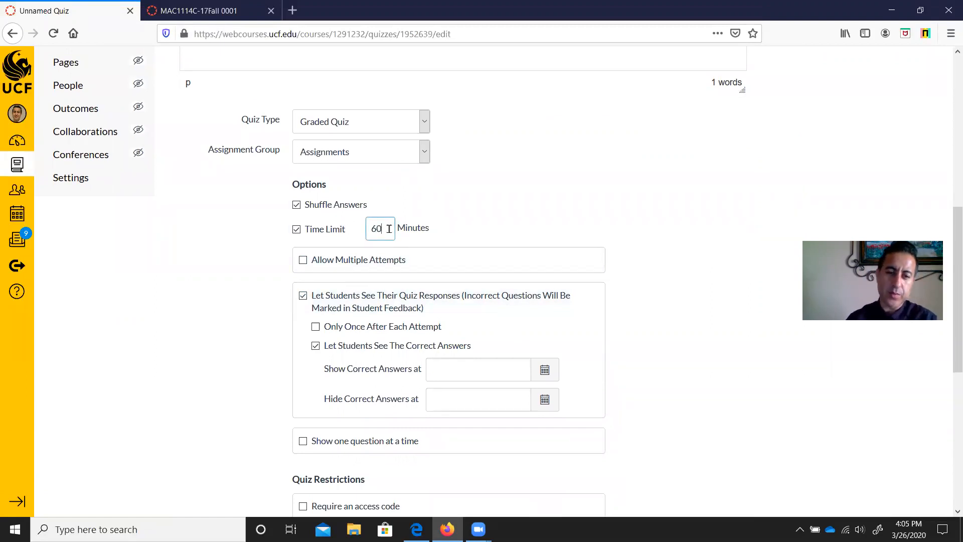
Keep multiple attempts disallowed and disable letting students see their quiz responses
click(397, 263)
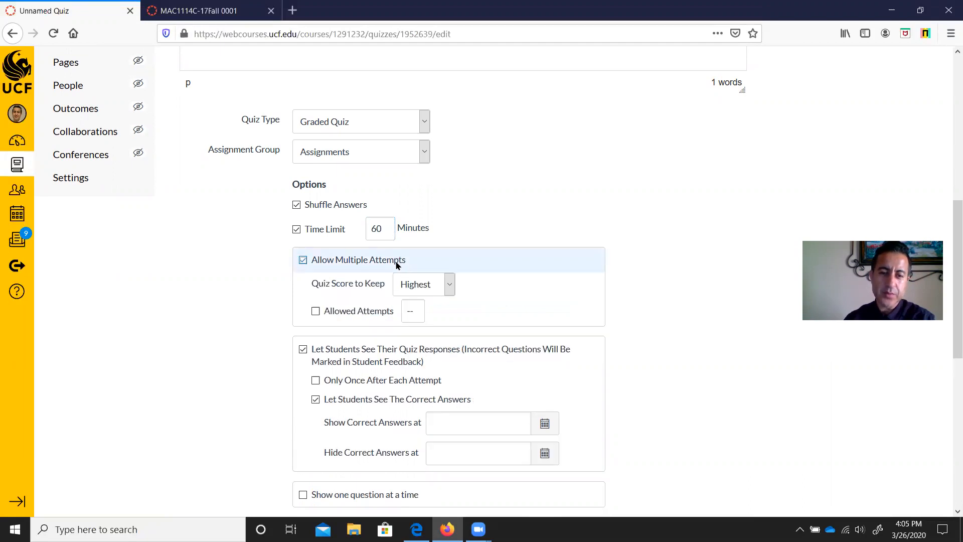
click(397, 265)
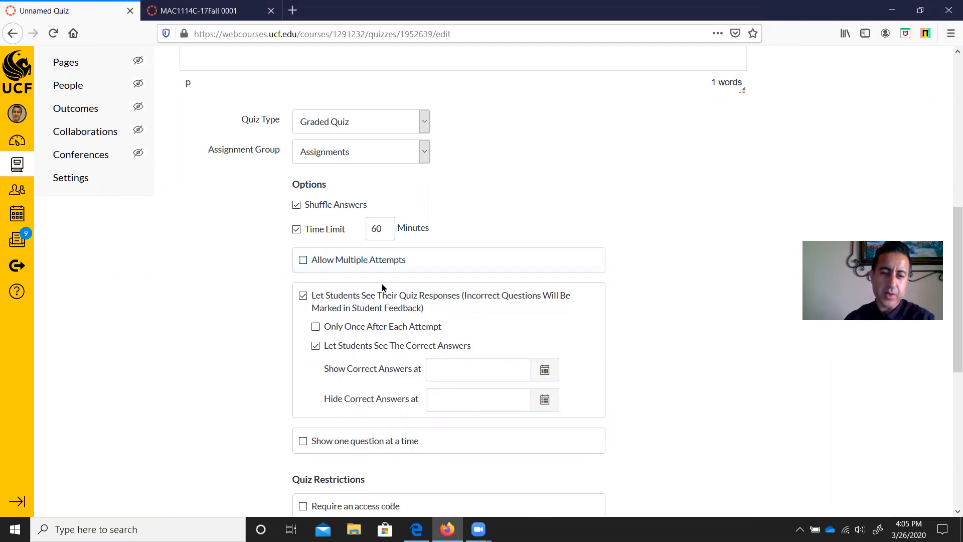
click(358, 299)
click(358, 299)
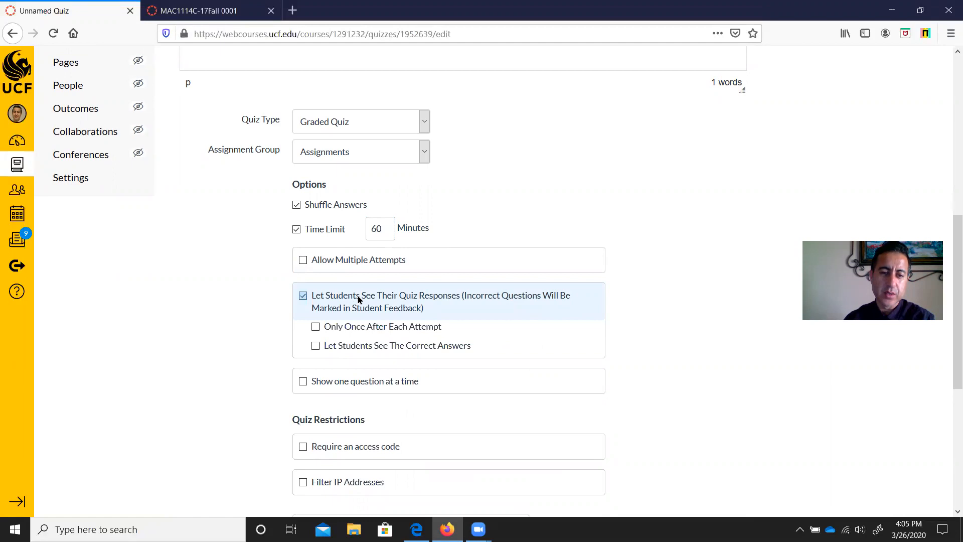
click(358, 299)
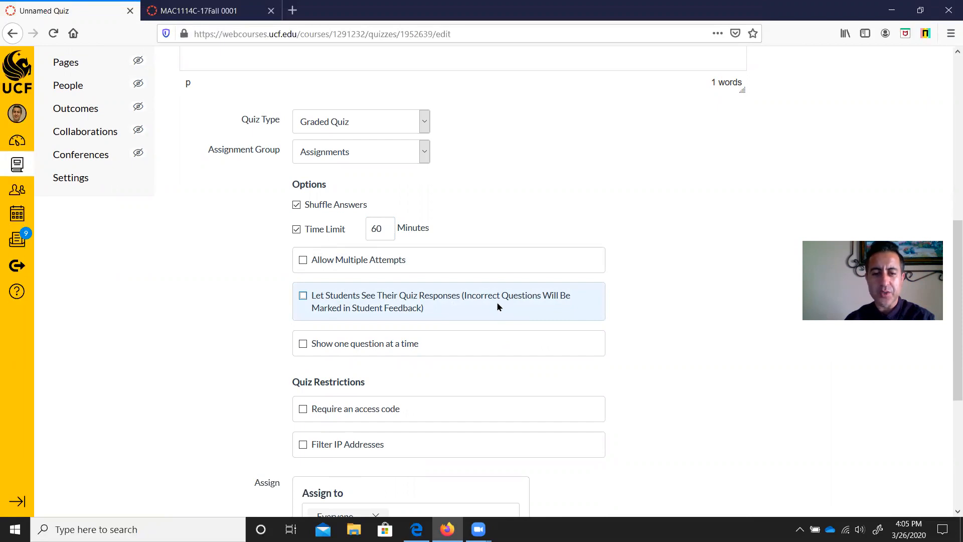
Try the option that shows one question at a time, and turn it back off
scroll(499, 307, down, 3)
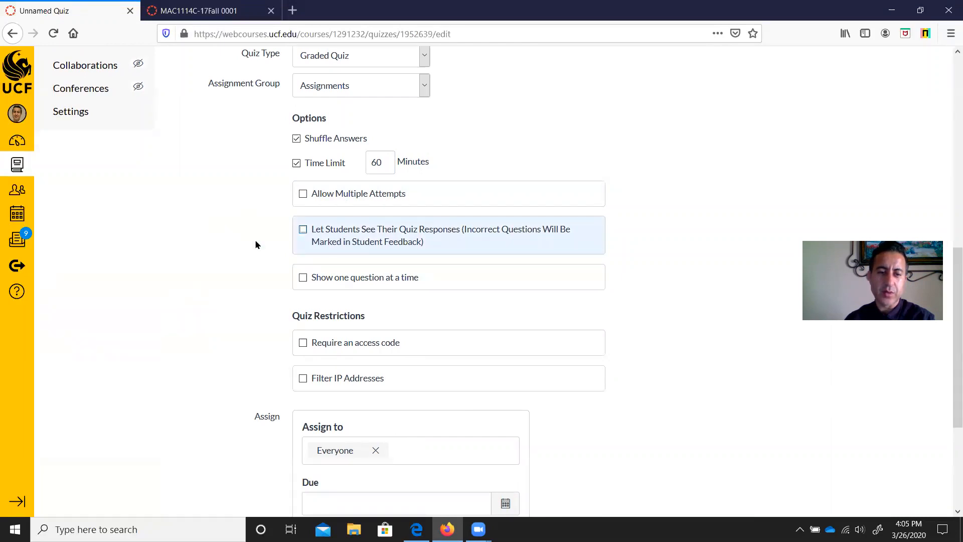
scroll(371, 211, down, 3)
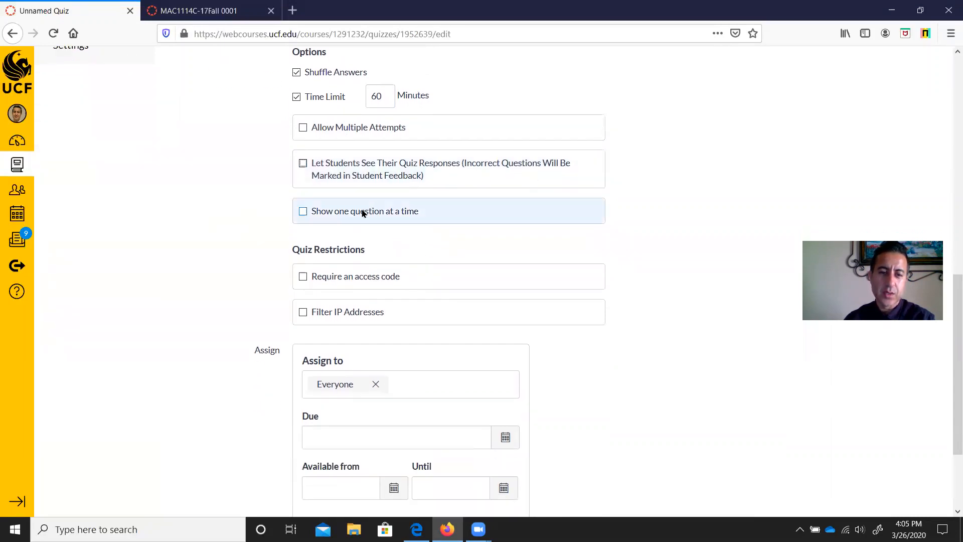
click(365, 213)
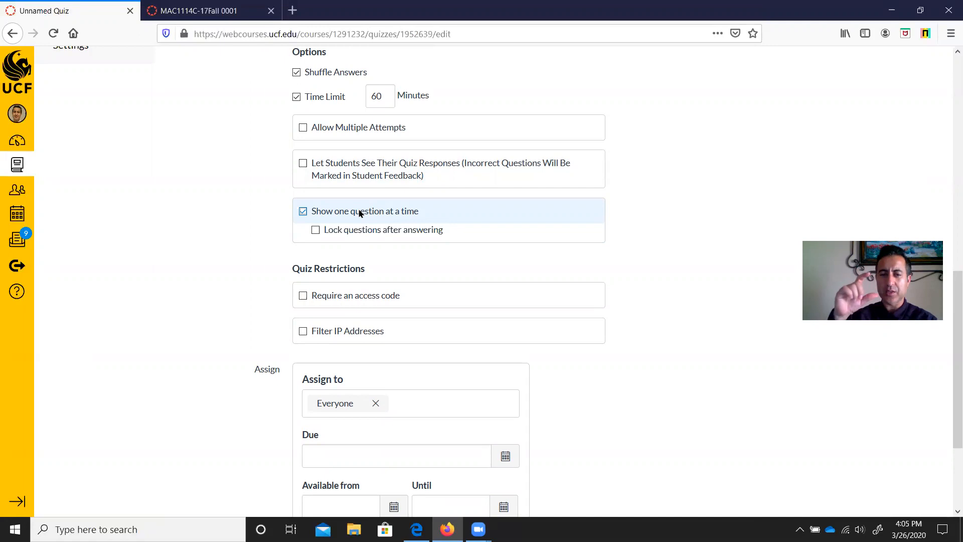
click(359, 214)
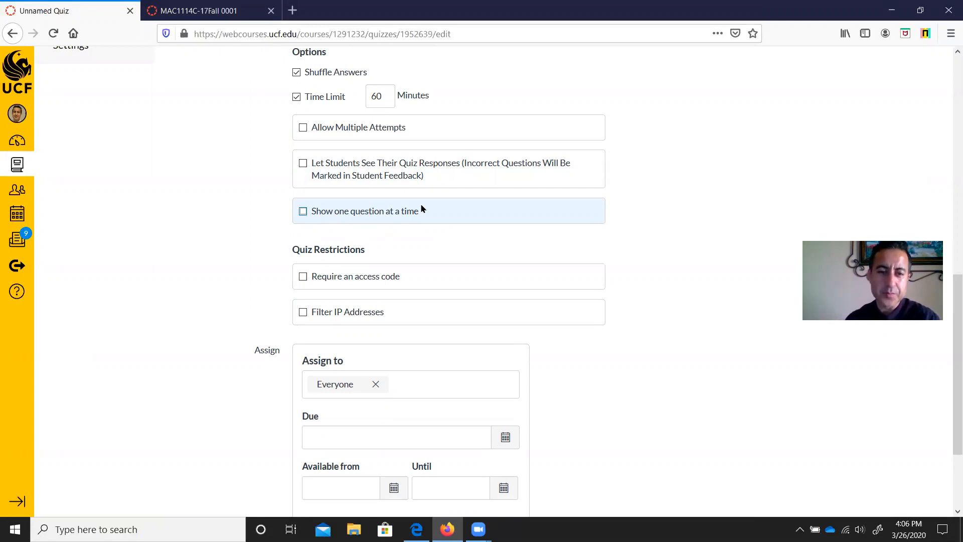
Try the access code and IP address filter restrictions for the quiz, and turn both back off
scroll(422, 208, down, 3)
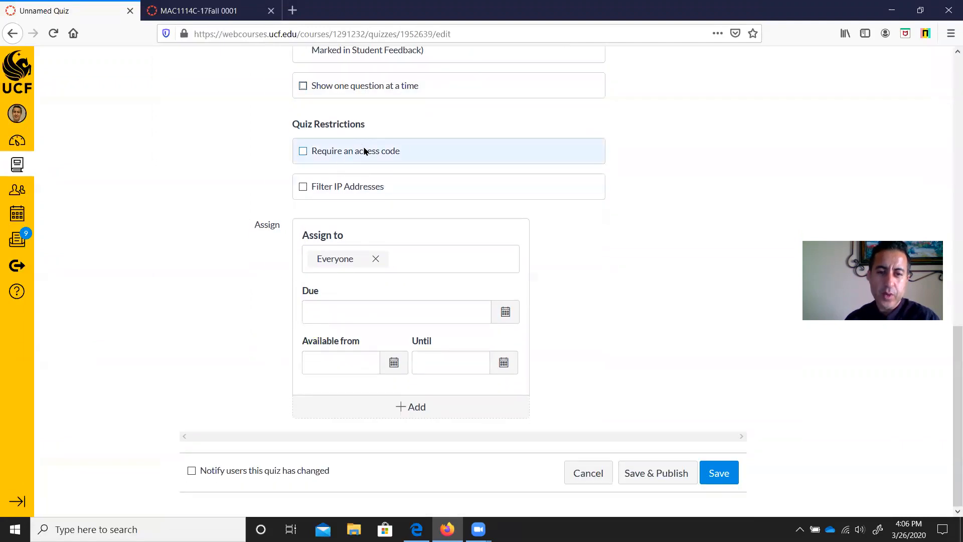
click(365, 152)
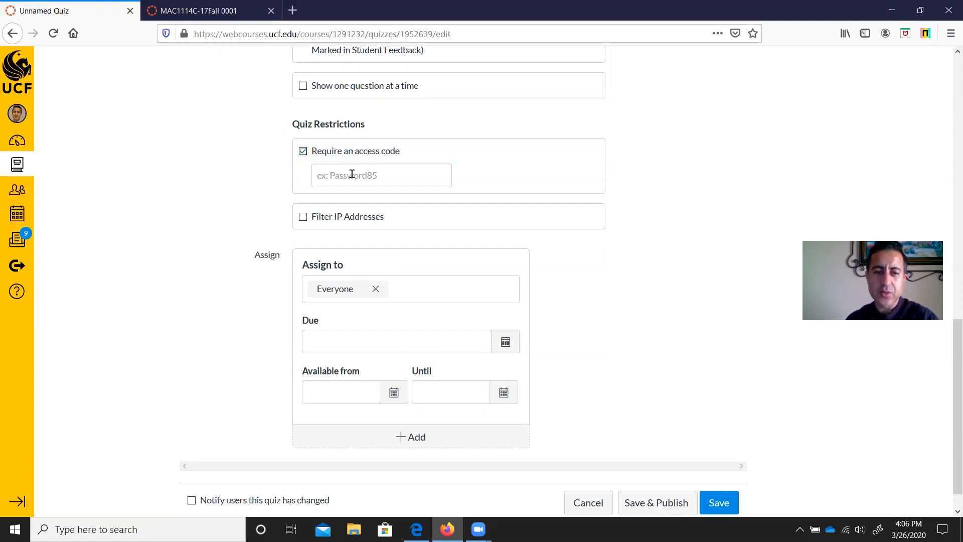
click(384, 152)
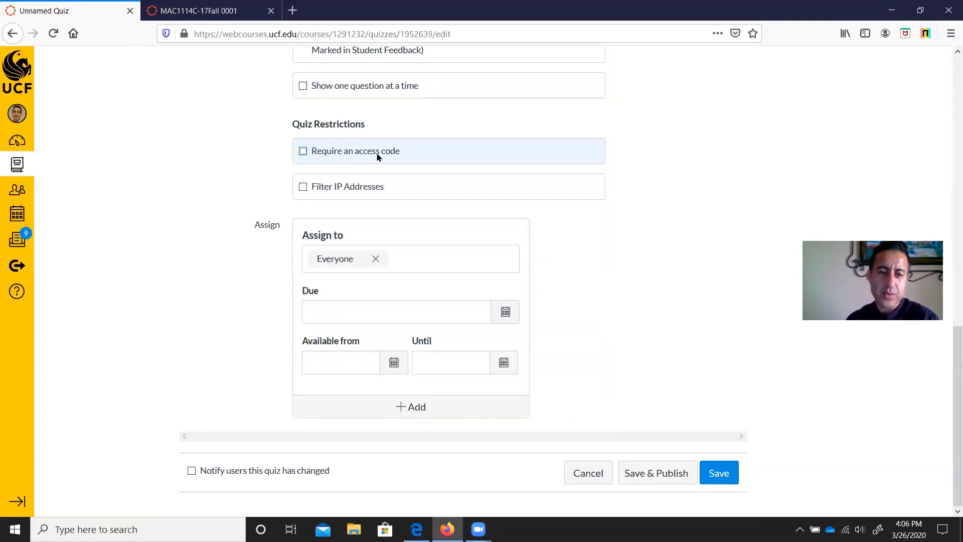
click(345, 187)
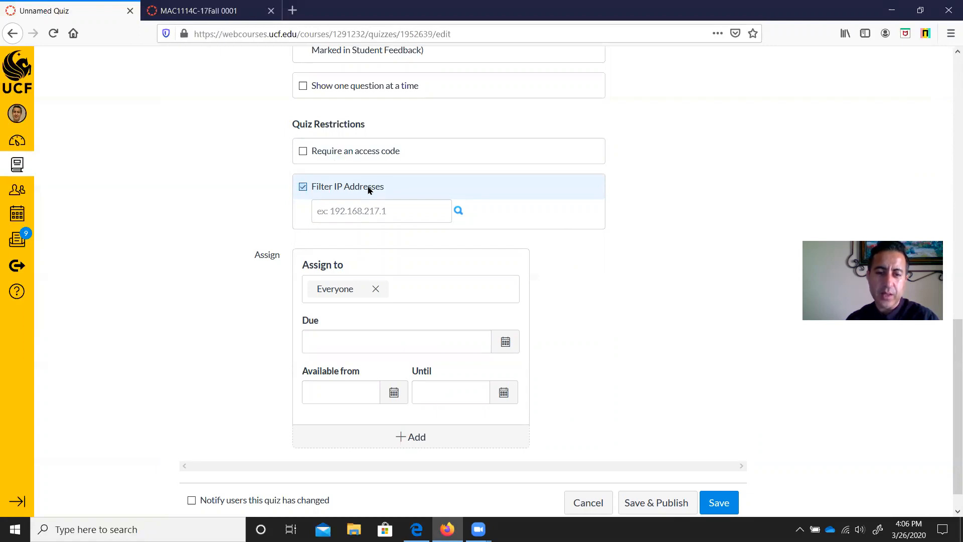
click(369, 188)
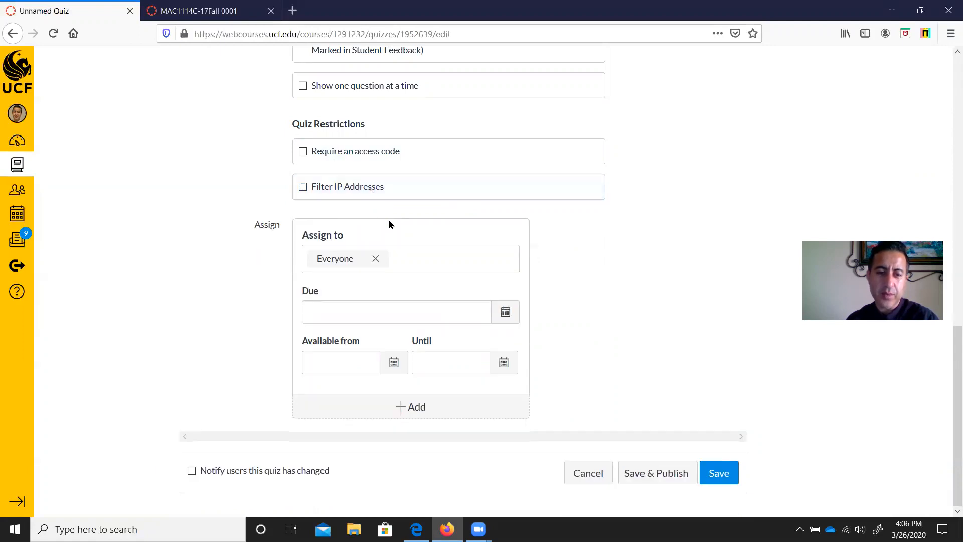
Set the quiz's due date for everyone to Mar 28 11:59pm
click(505, 311)
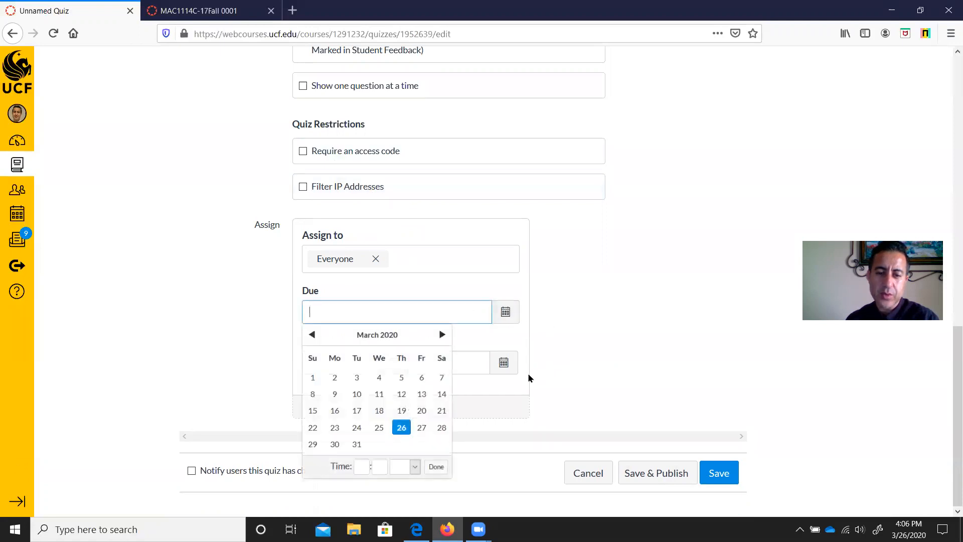
click(447, 431)
click(436, 467)
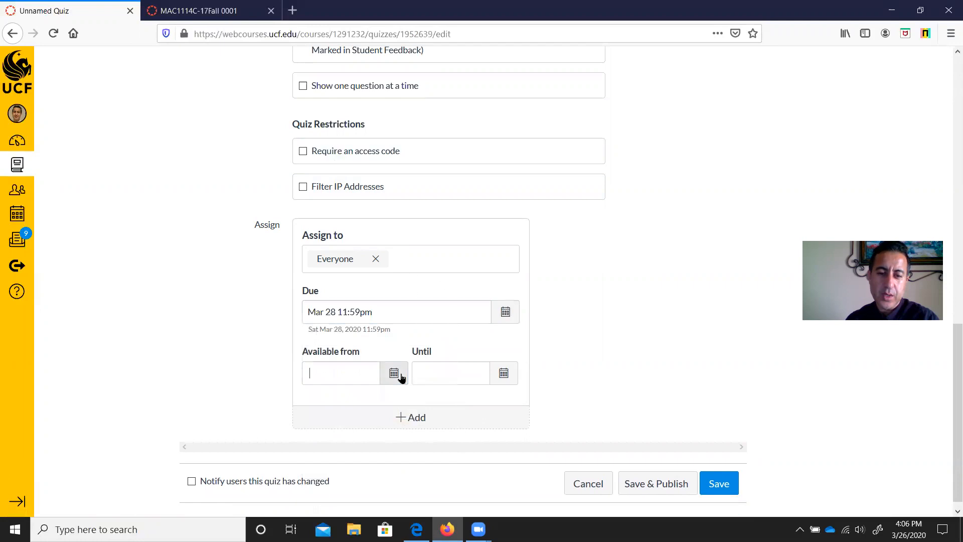
Make the quiz available from Mar 27 12am until Mar 31 11:59pm
click(394, 373)
click(421, 310)
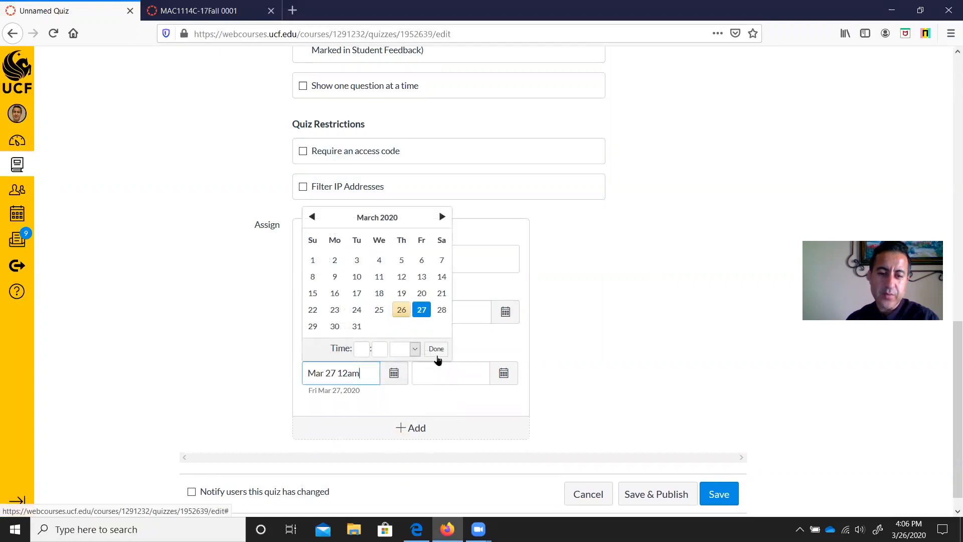
click(437, 351)
click(504, 373)
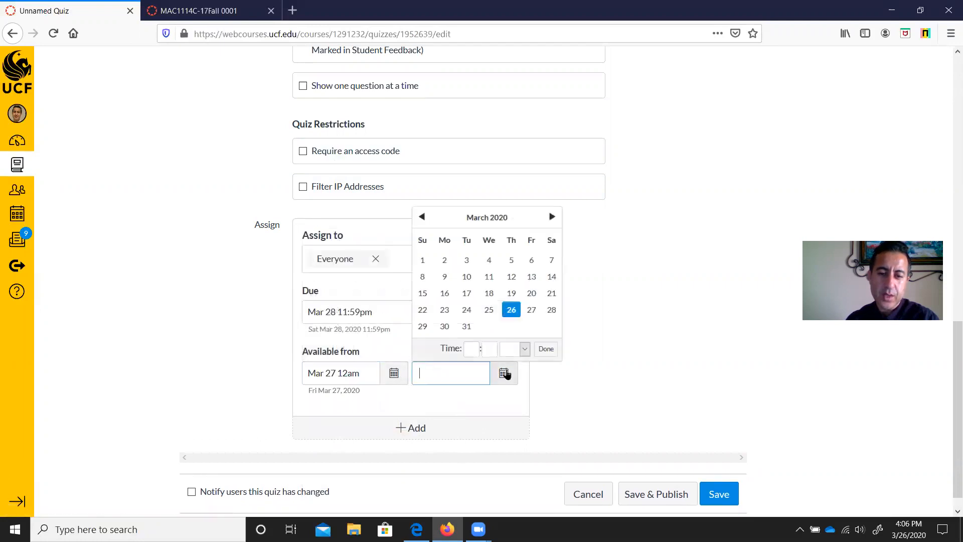
click(465, 327)
click(547, 350)
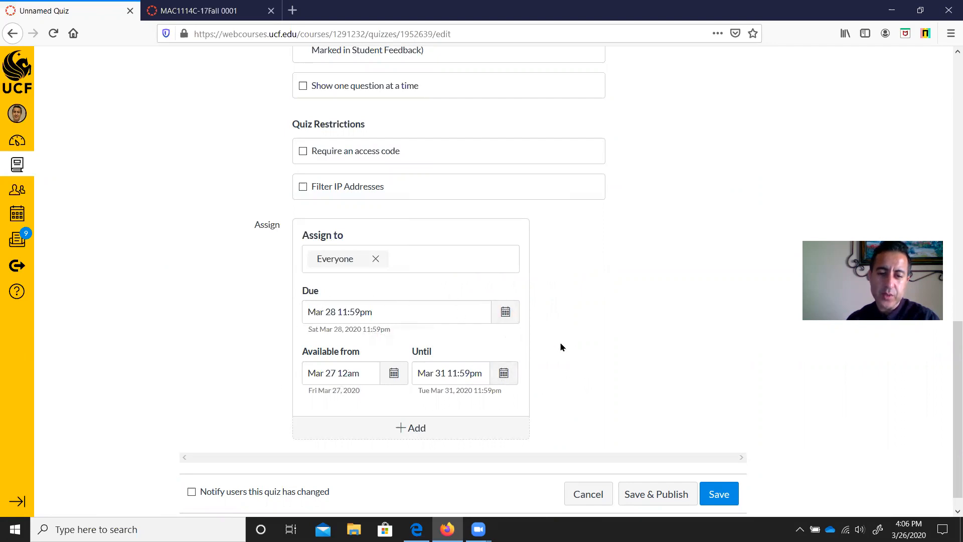
Save the quiz without publishing it and review the summary of its settings and dates
scroll(559, 346, down, 1)
click(734, 481)
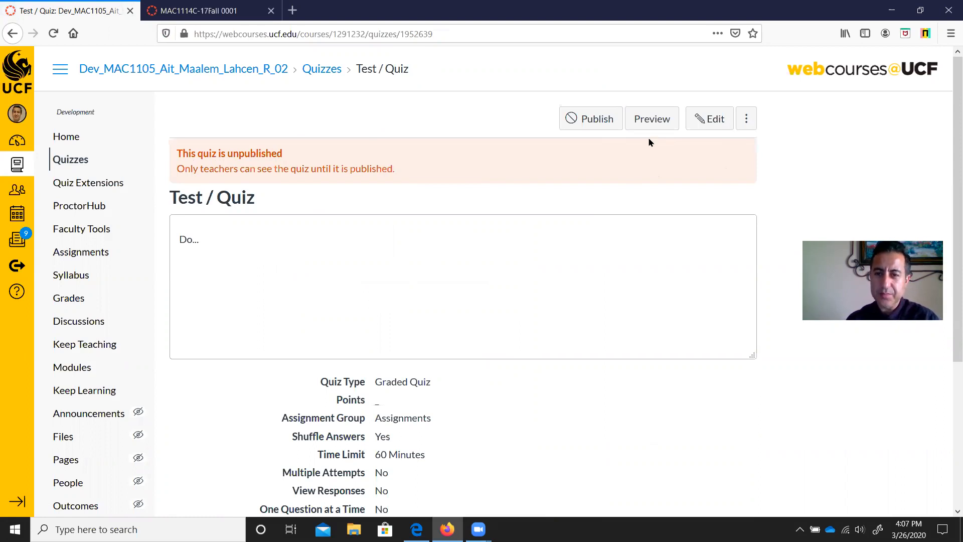
scroll(482, 206, down, 3)
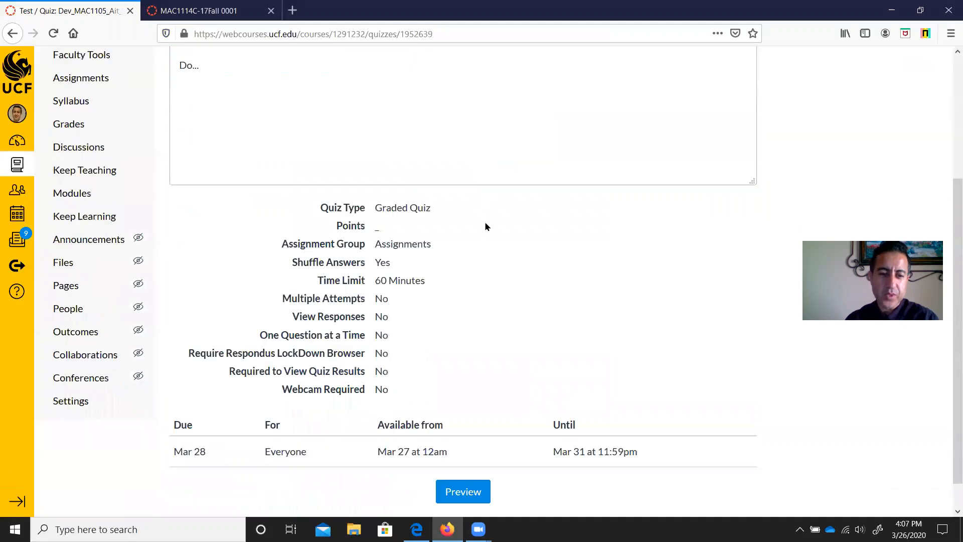
scroll(485, 221, up, 1)
Check the quiz list and the Quiz / Test page in Student View, and return to the teacher view
click(71, 434)
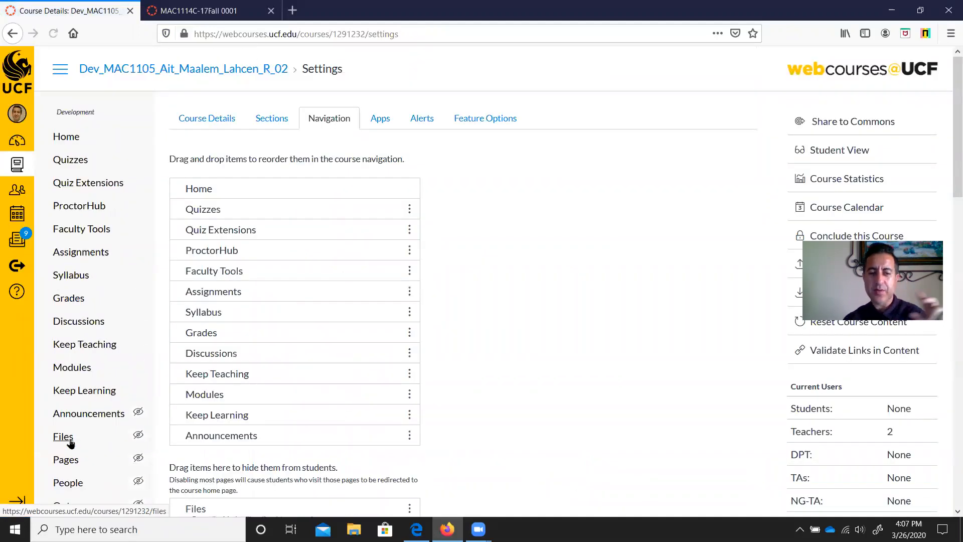
click(860, 149)
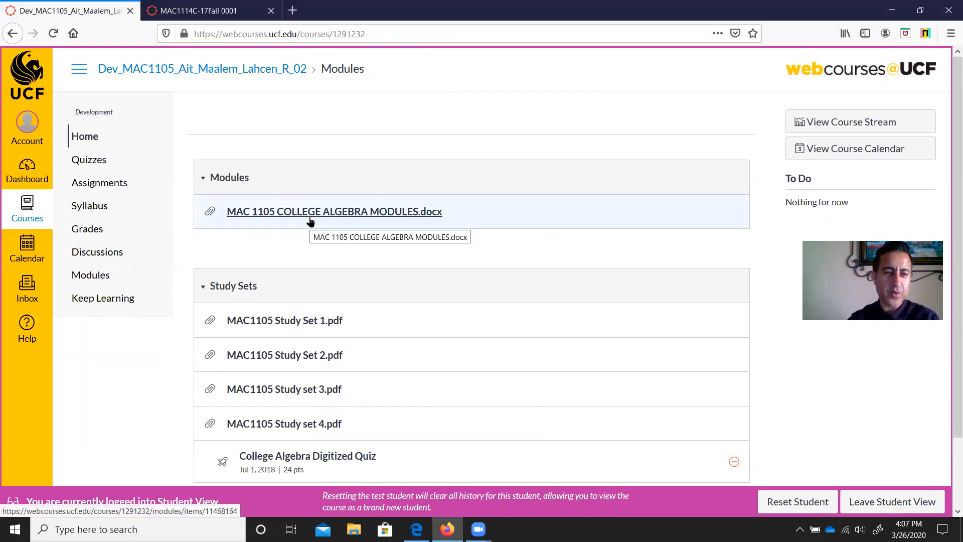
click(98, 165)
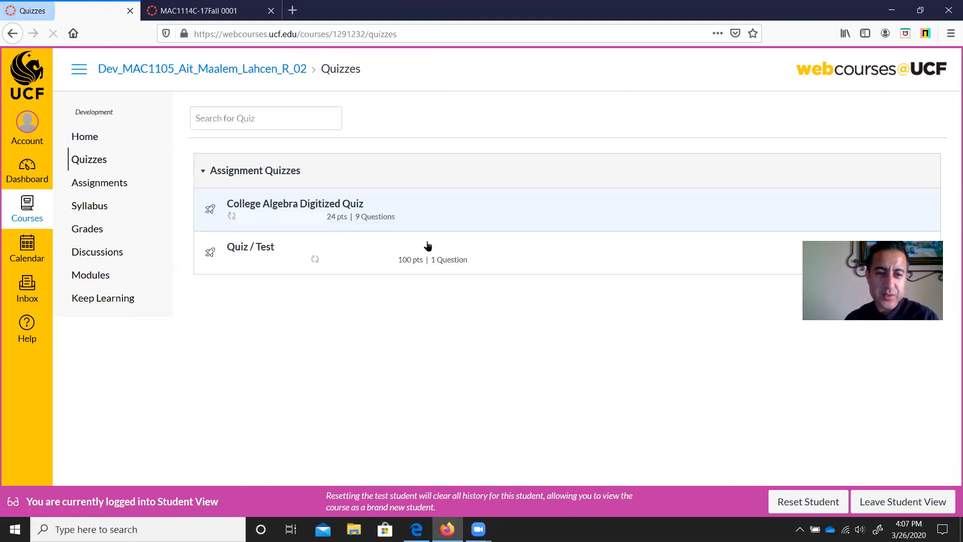
click(262, 247)
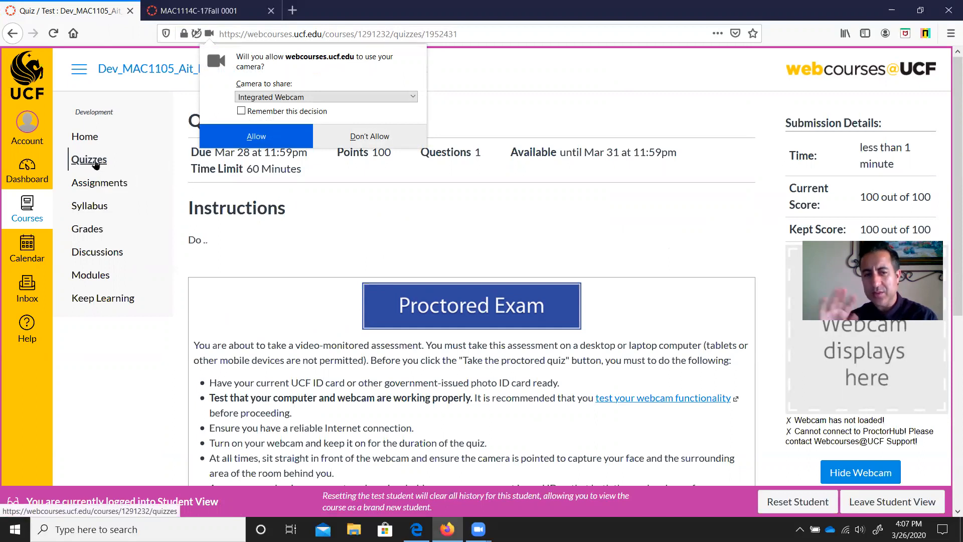
click(94, 162)
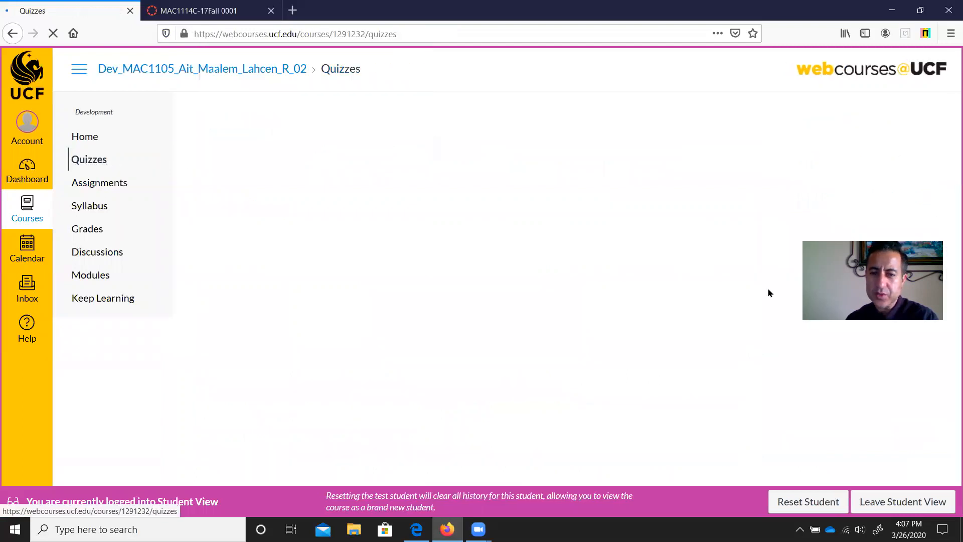
click(898, 502)
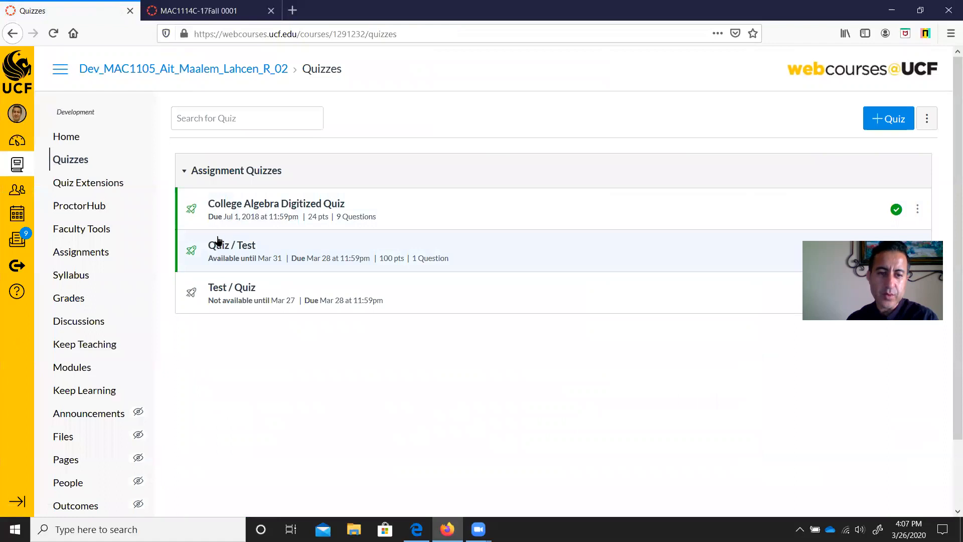
Delete the Quiz / Test quiz from the assignment quizzes
scroll(221, 241, down, 2)
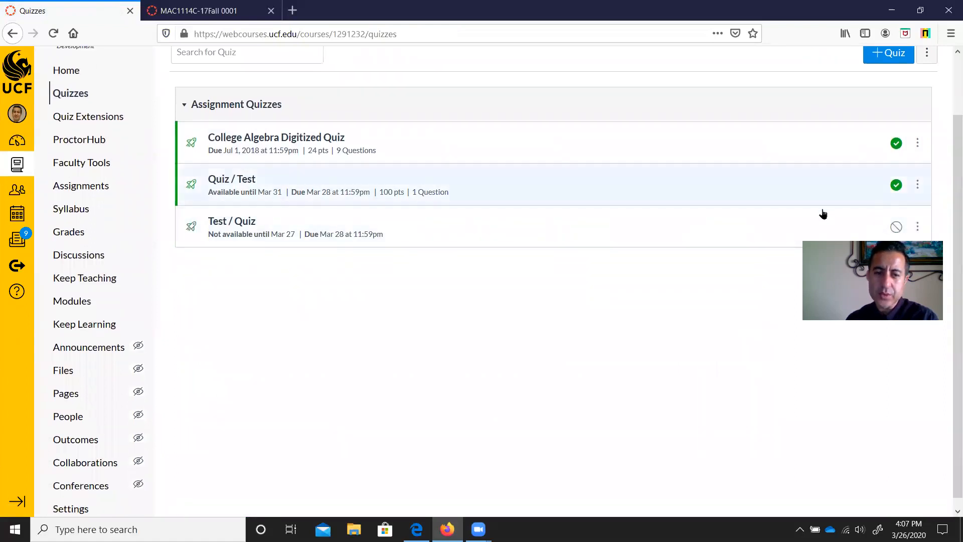
click(918, 185)
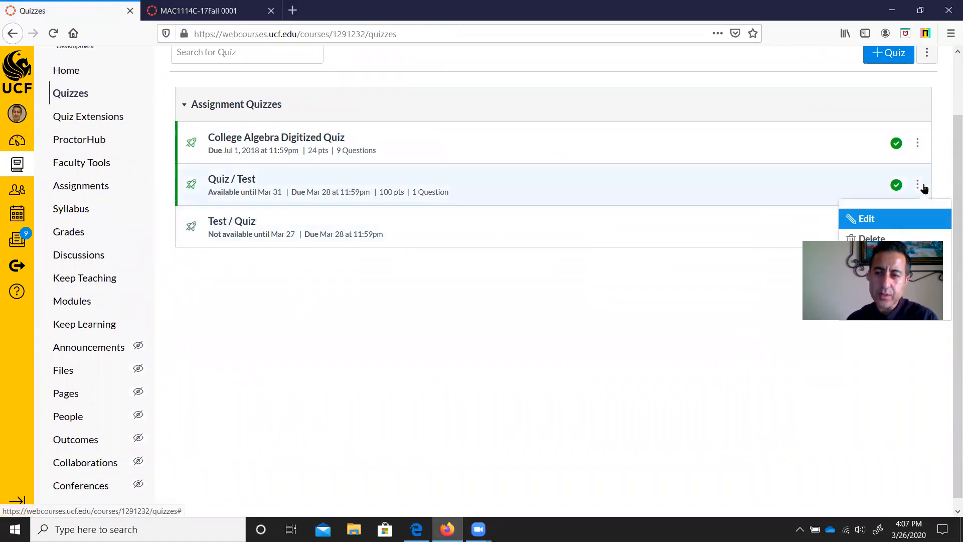
click(867, 227)
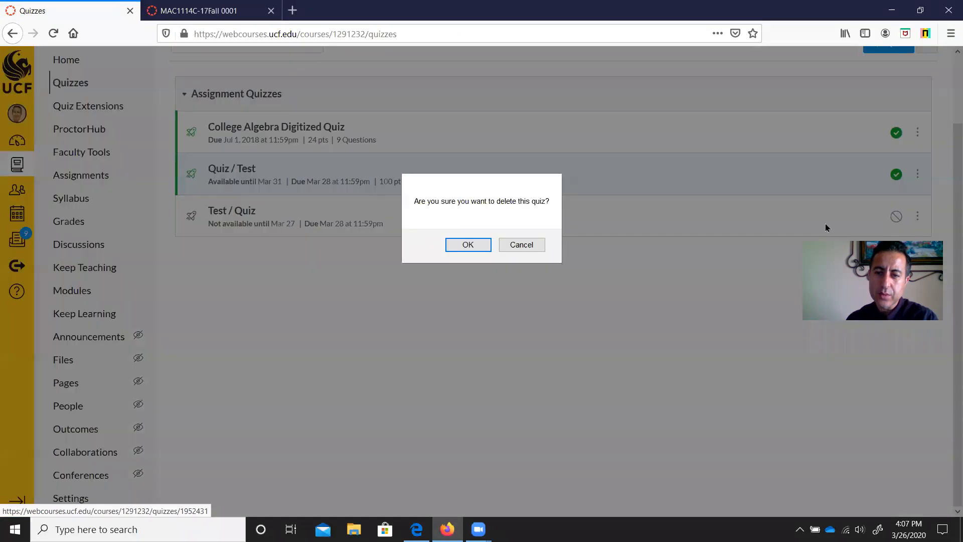
click(466, 244)
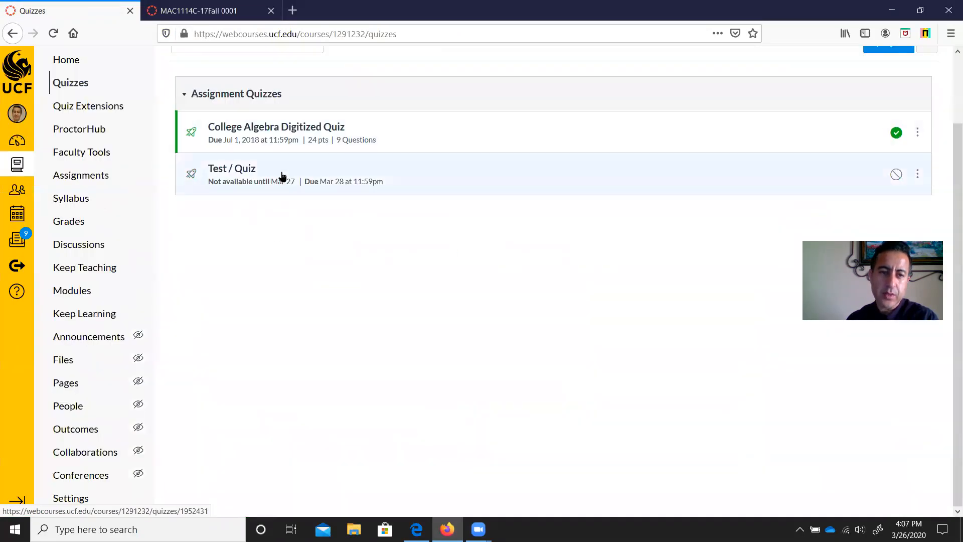
Open the Test / Quiz quiz for editing and go to its questions
click(247, 180)
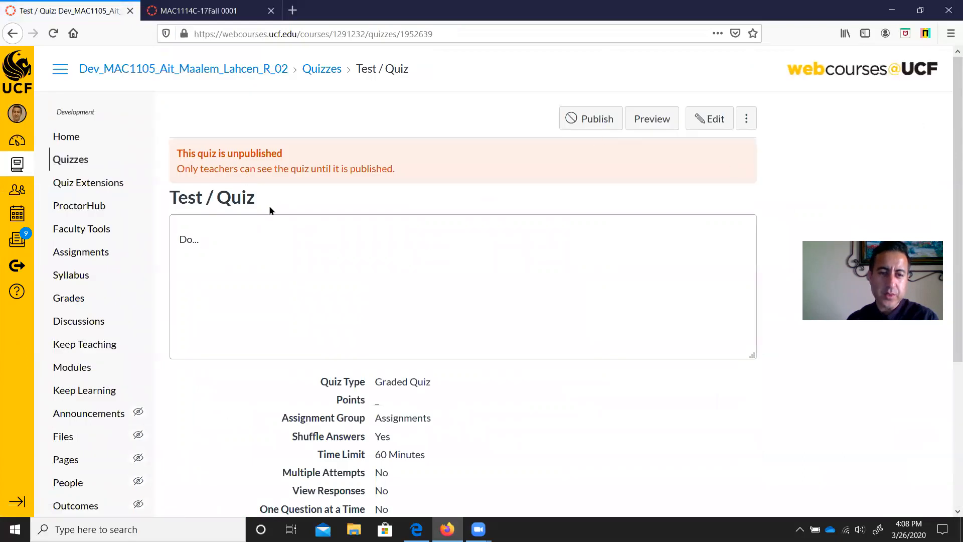
click(710, 123)
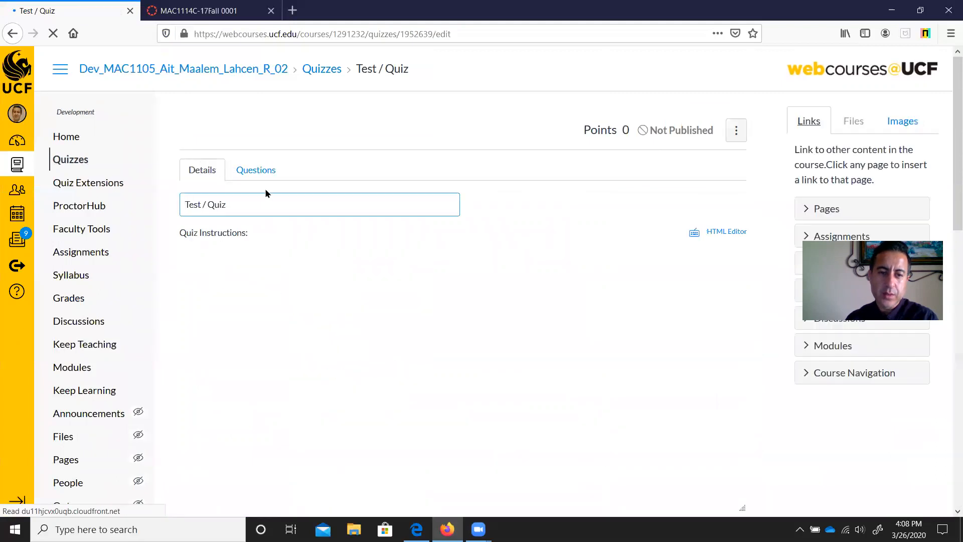
scroll(281, 150, down, 2)
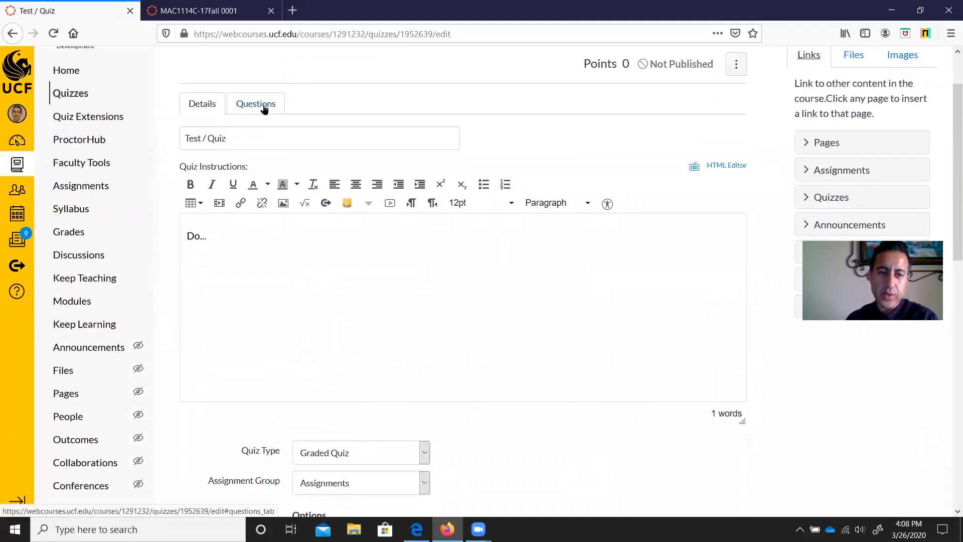
click(265, 103)
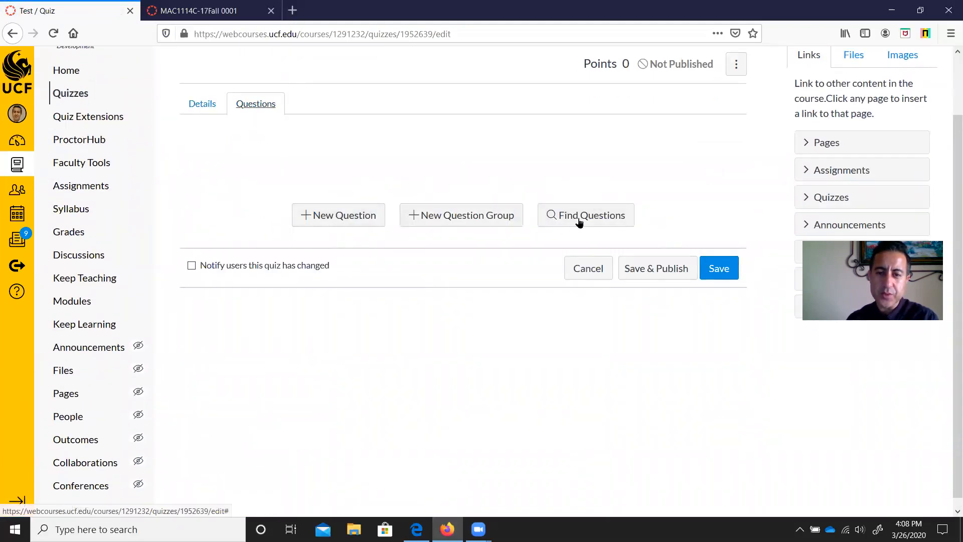
Look through the questions in the MAT1033 question bank without adding any, and close the question finder
click(595, 217)
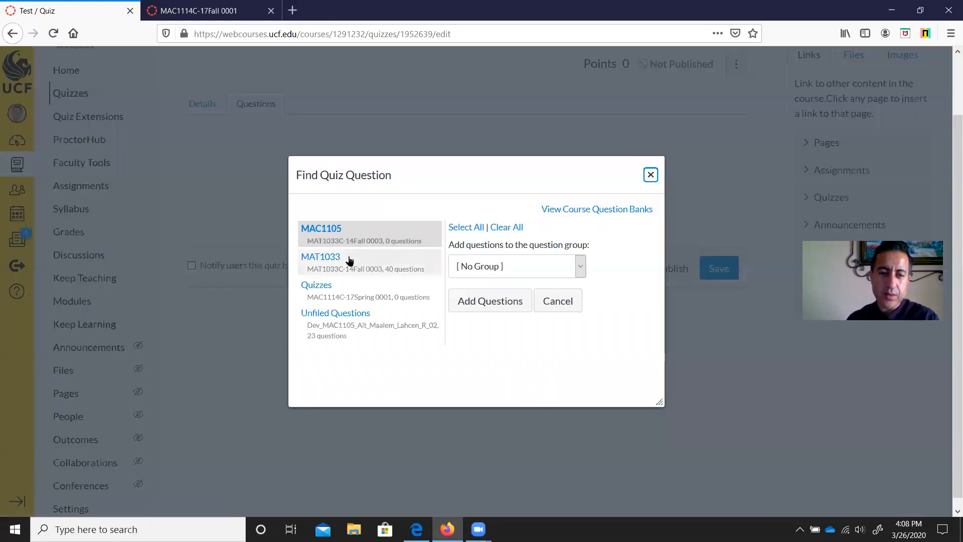
drag(377, 246, 381, 256)
click(380, 256)
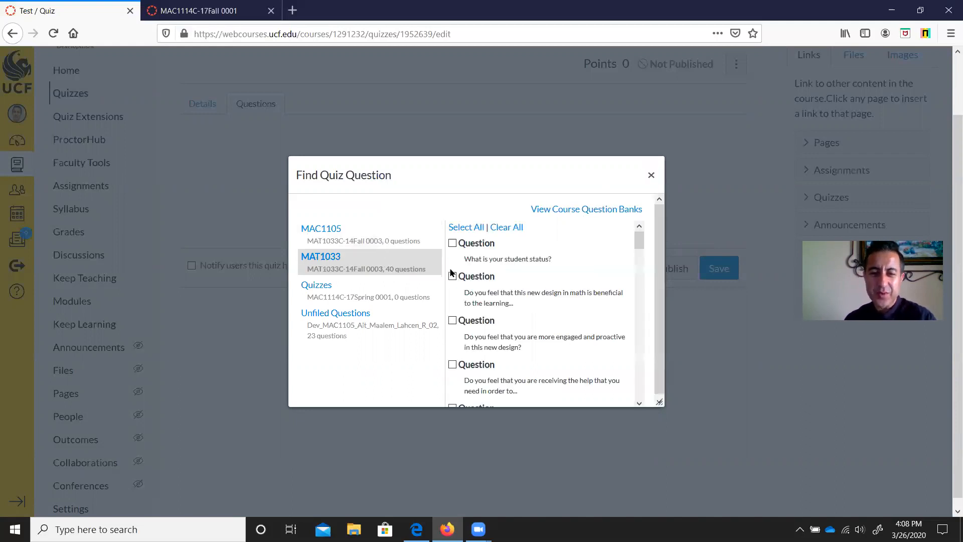
click(652, 175)
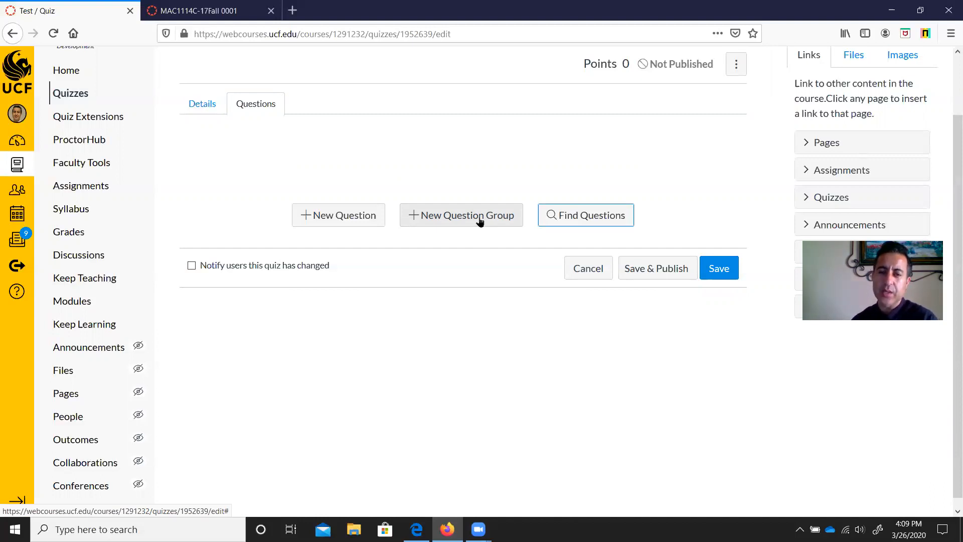
Add a new question to the quiz and set its type to True/False
click(334, 222)
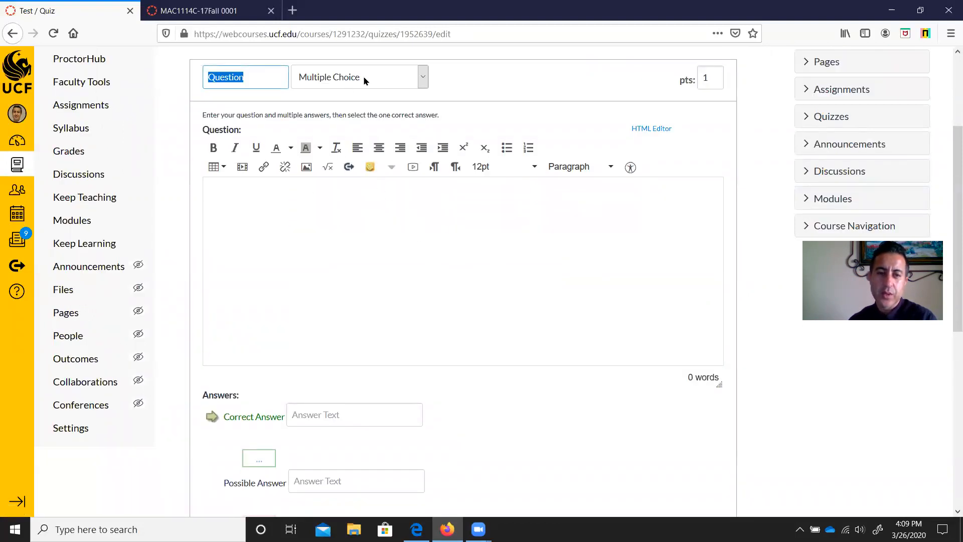
click(367, 79)
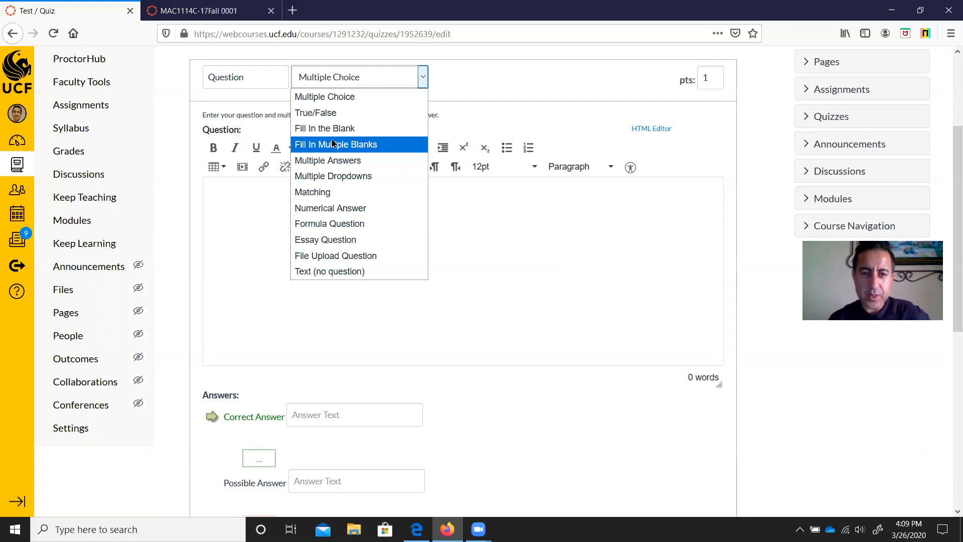
click(379, 113)
click(347, 210)
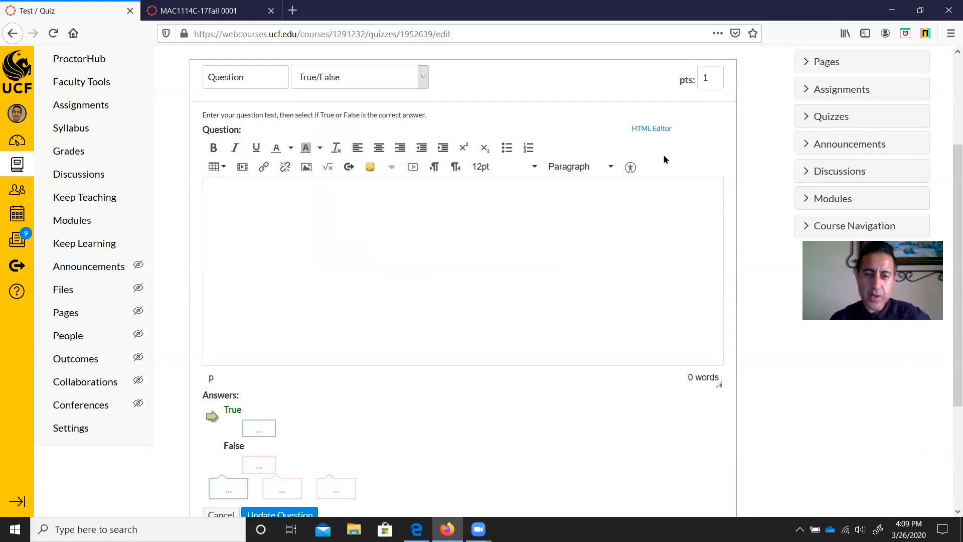
Insert the math equation 1 + 1 = 2 as the question text
click(329, 171)
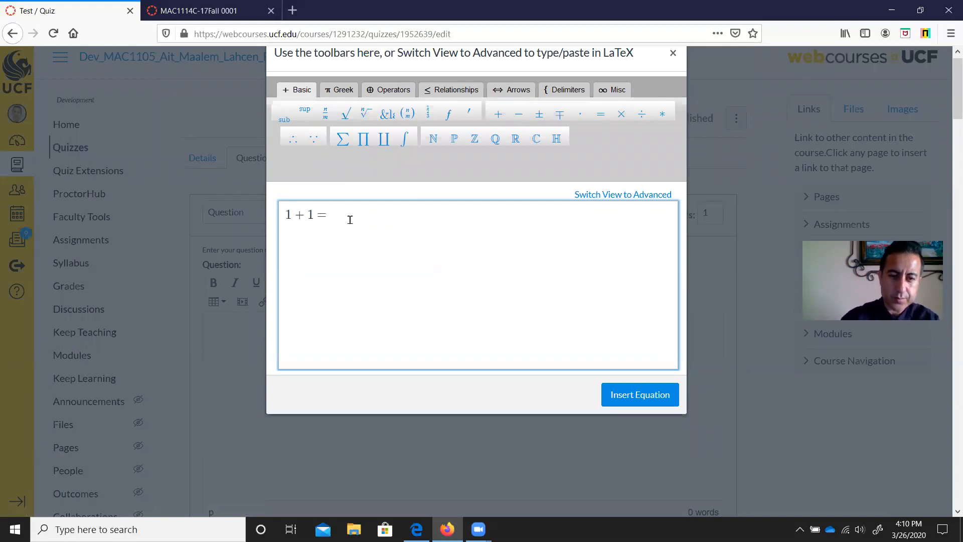
click(645, 391)
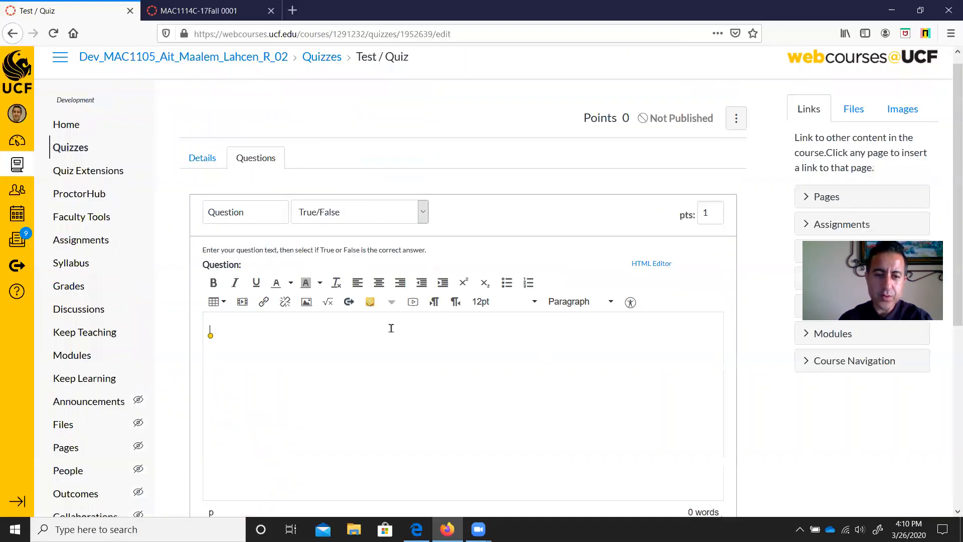
scroll(380, 321, down, 2)
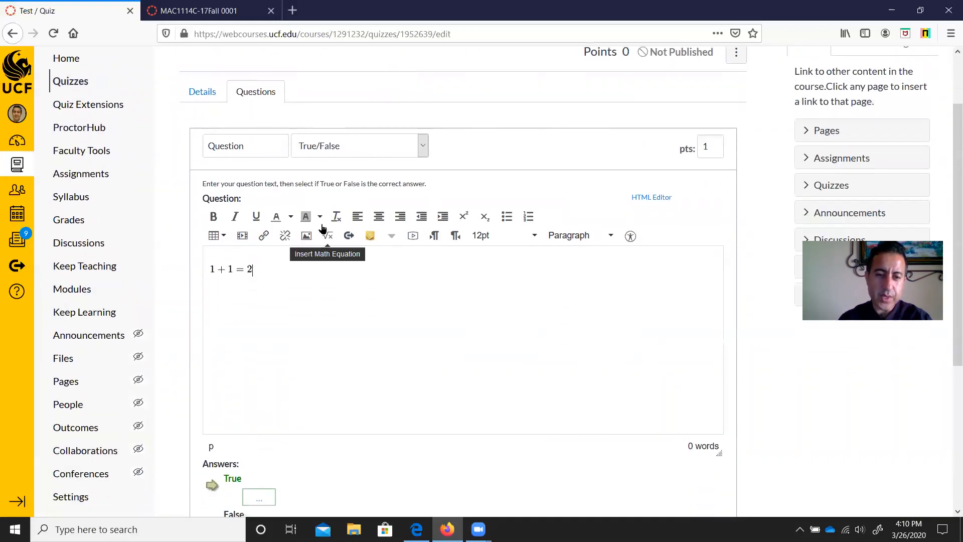
Mark True as the correct answer for the 1 + 1 = 2 question and update the question
scroll(341, 252, down, 2)
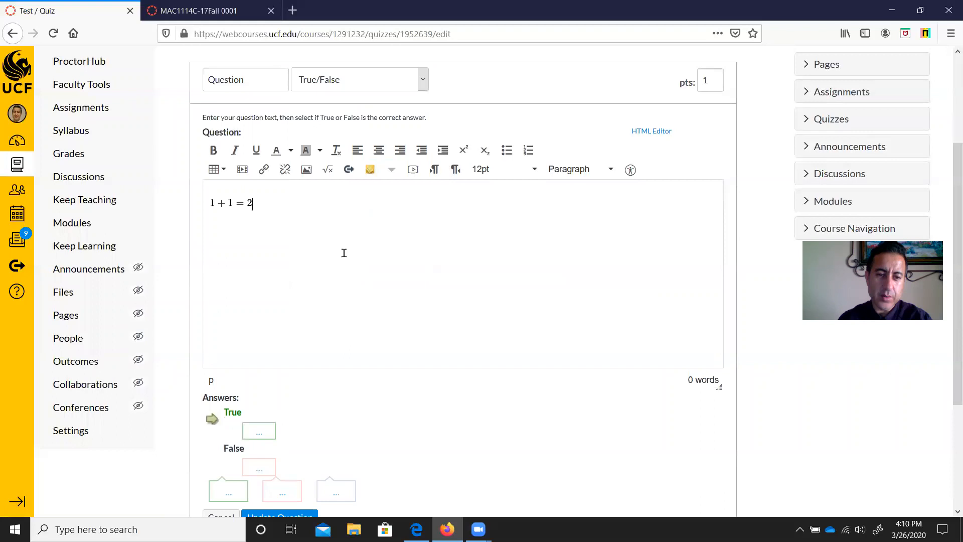
scroll(355, 405, down, 4)
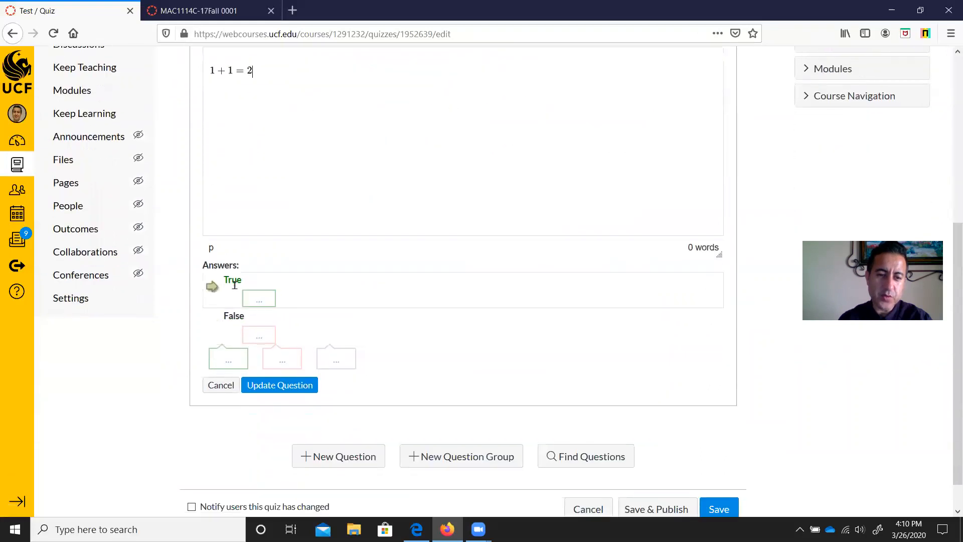
click(212, 323)
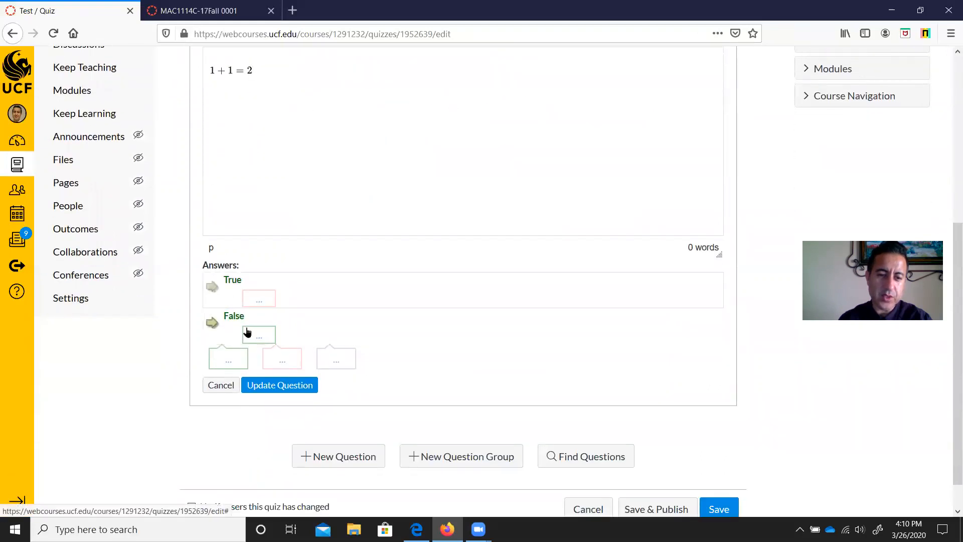
click(212, 288)
scroll(318, 315, up, 2)
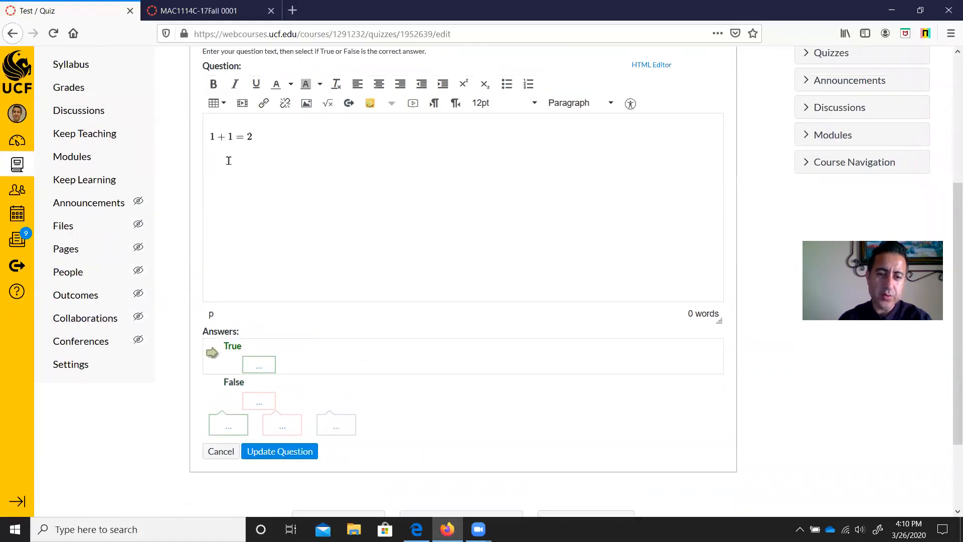
scroll(344, 301, down, 2)
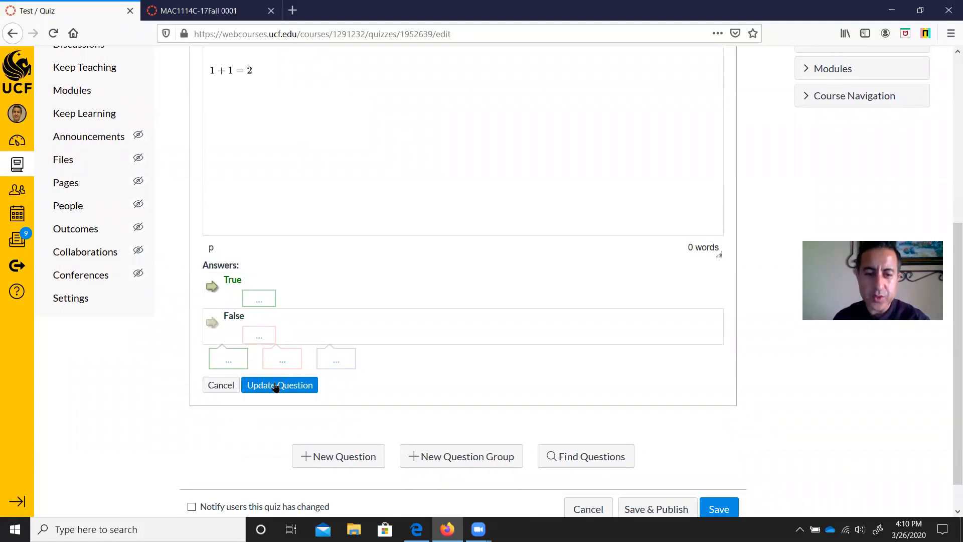
click(276, 387)
Edit the 1 + 1 = 2 question to be worth 100 points and update it
mouse_move(724, 216)
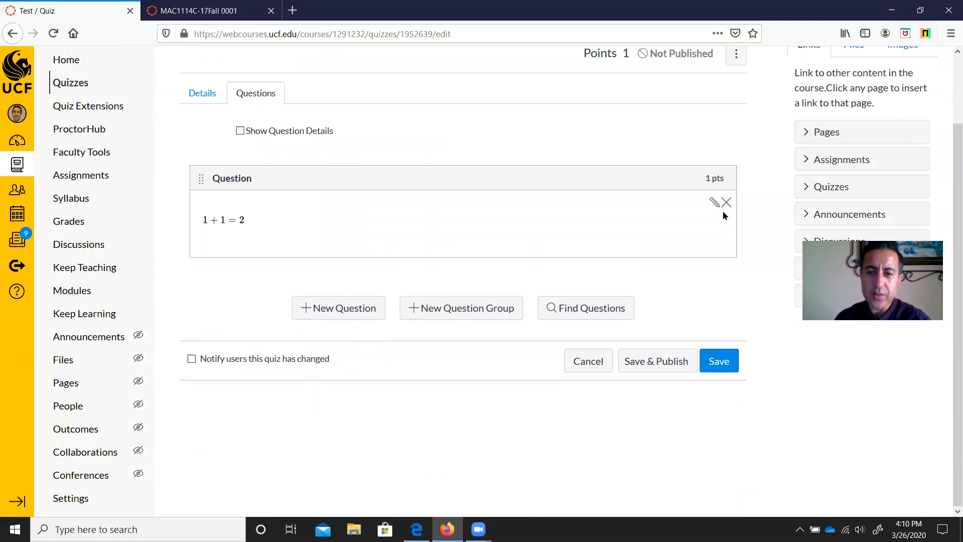
scroll(633, 123, up, 3)
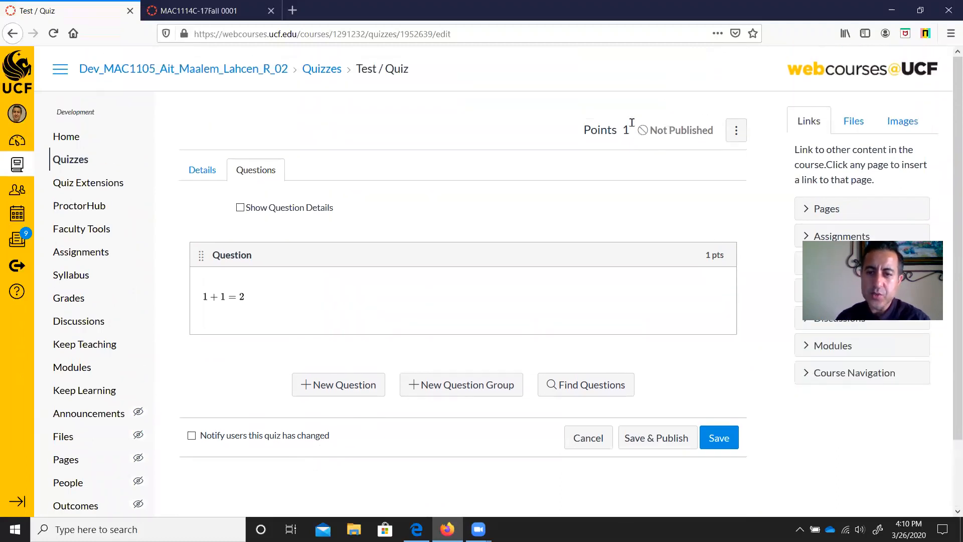
mouse_move(717, 272)
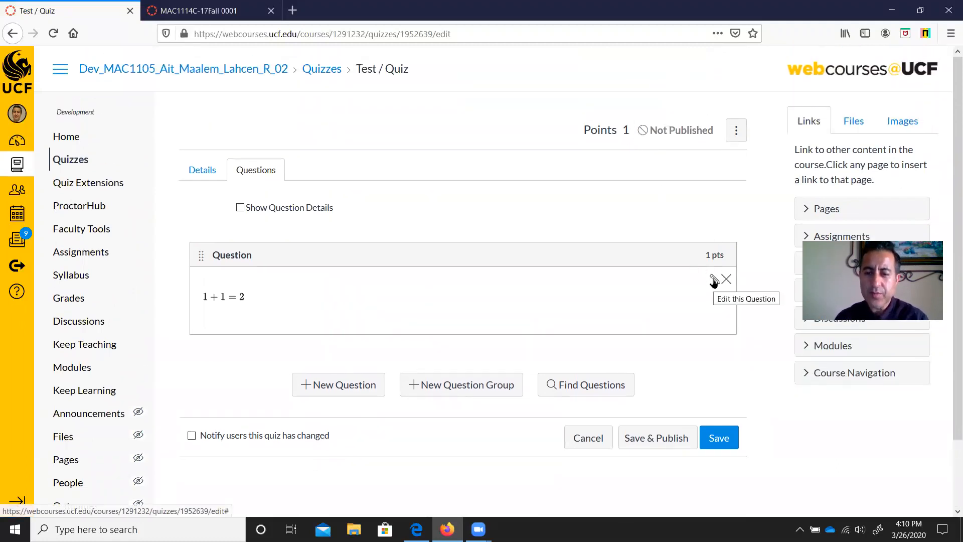
click(714, 280)
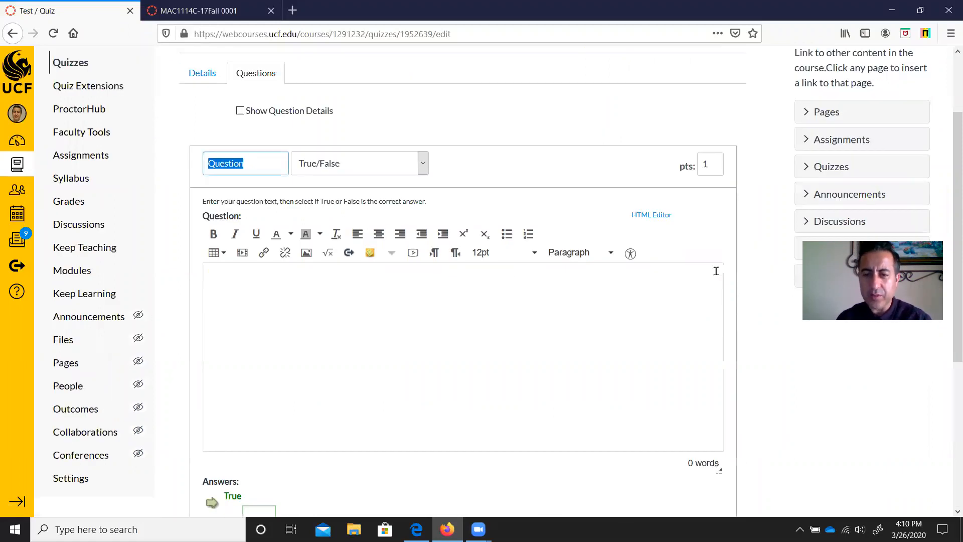
click(715, 165)
text(0)
scroll(774, 421, down, 3)
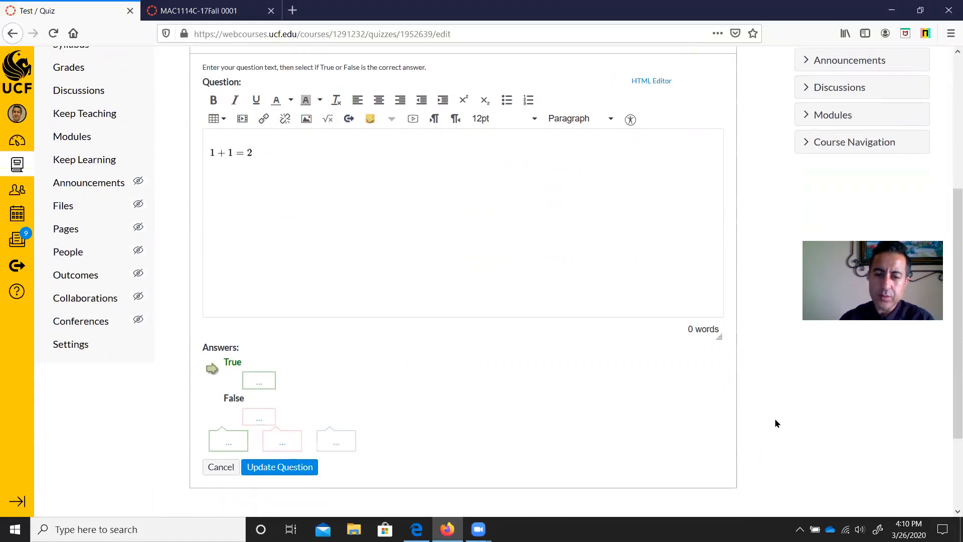
scroll(776, 423, down, 3)
click(294, 346)
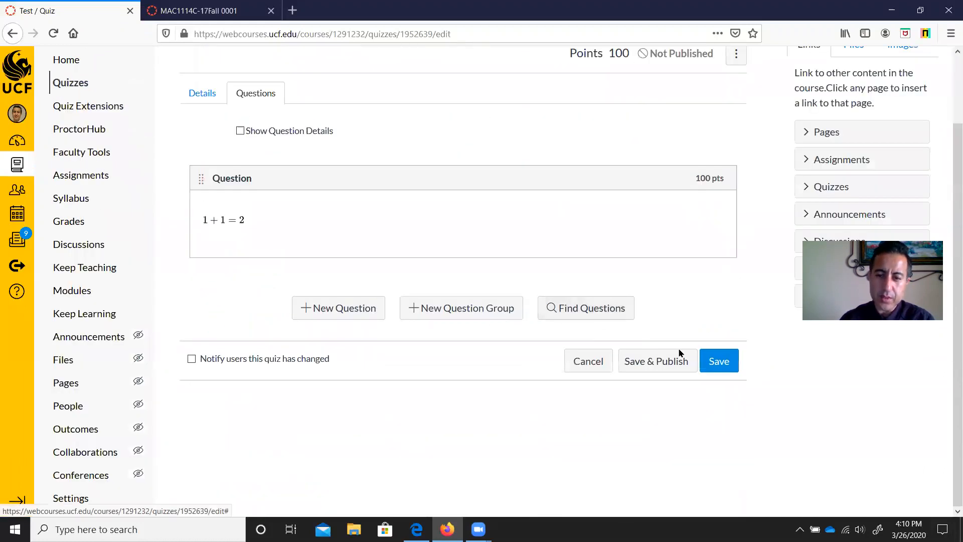
Save the quiz and review its settings and availability dates
click(719, 363)
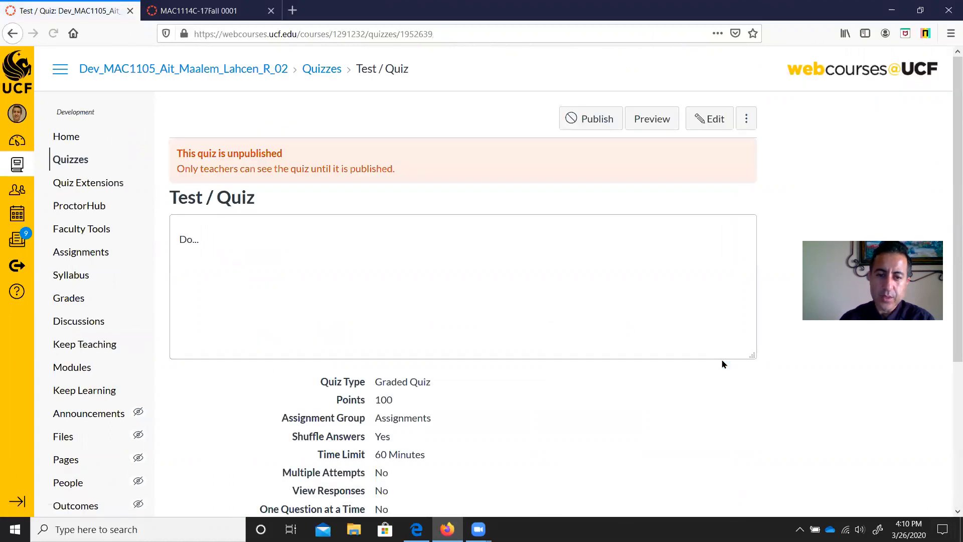
scroll(723, 363, down, 4)
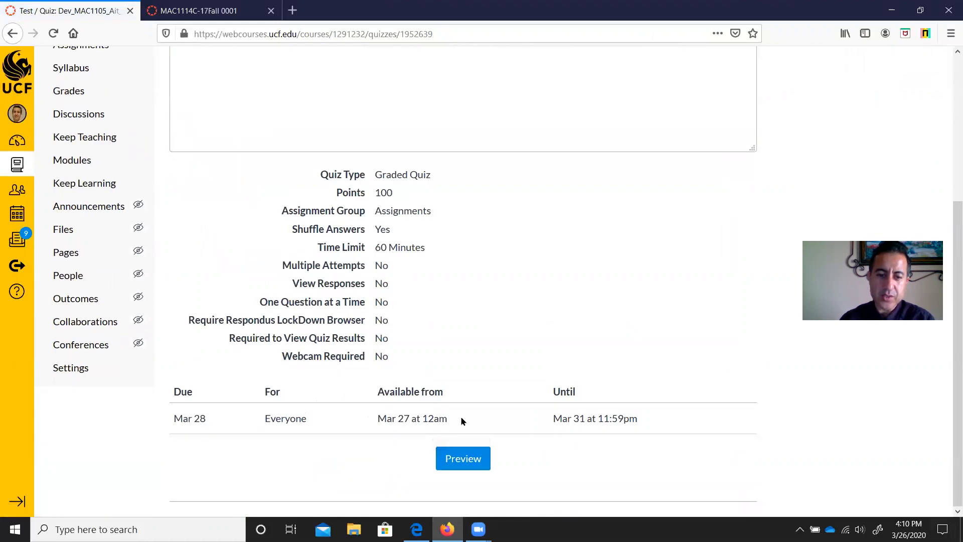
scroll(555, 370, up, 4)
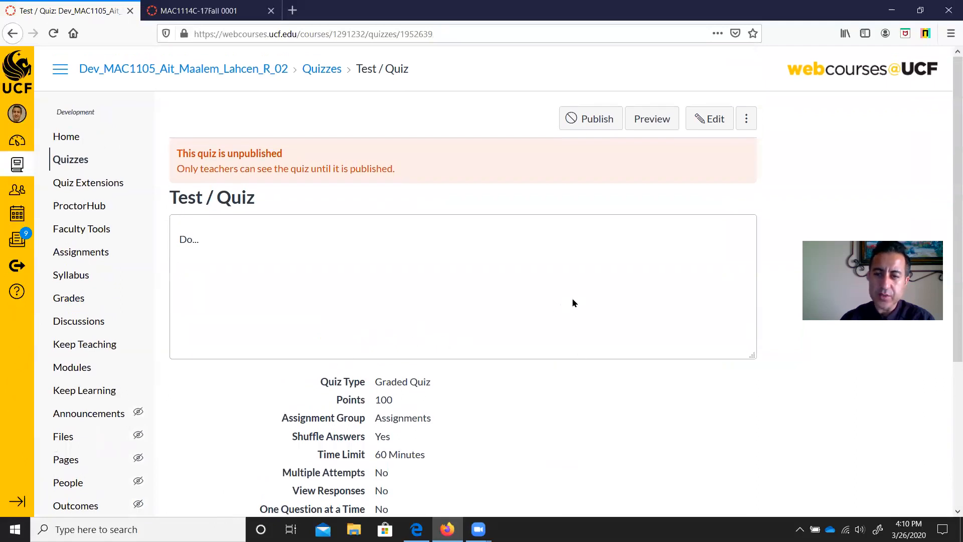
In the quiz's questions, create a group that picks 1 question at 1 point each and move the 1 + 1 = 2 question into it
click(708, 119)
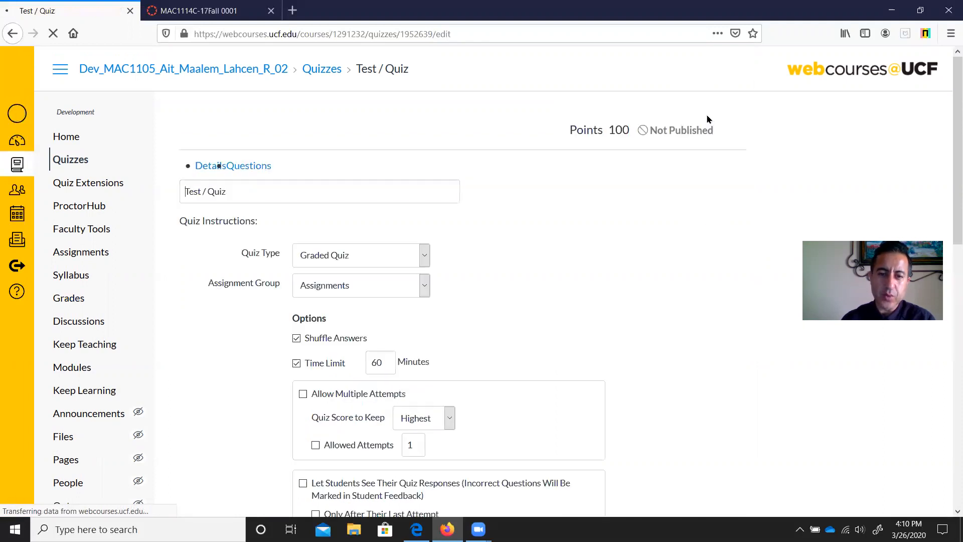
click(255, 170)
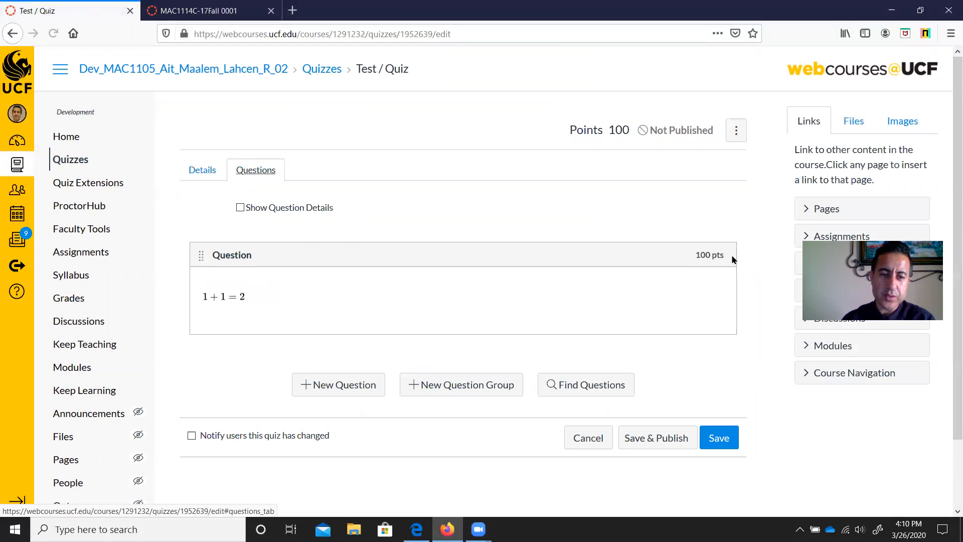
click(479, 393)
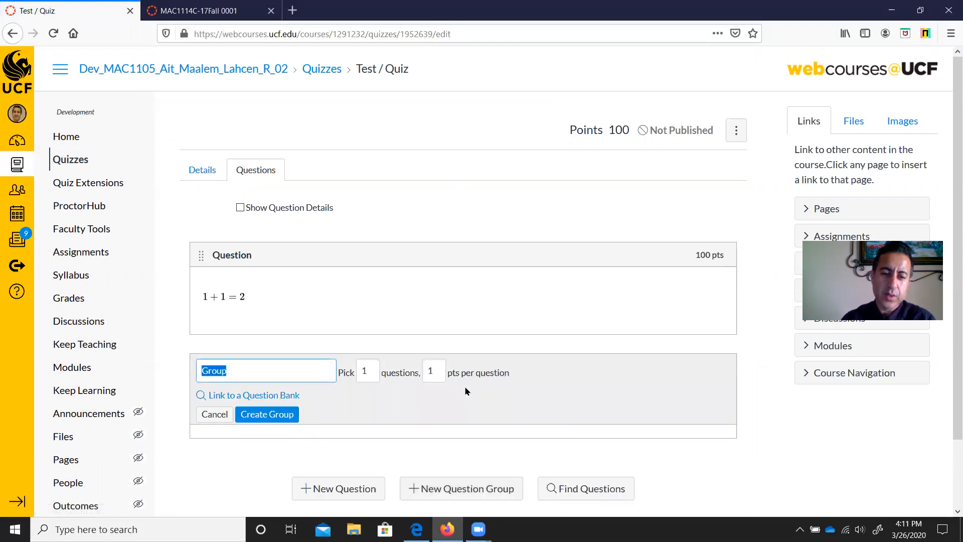
scroll(474, 389, down, 2)
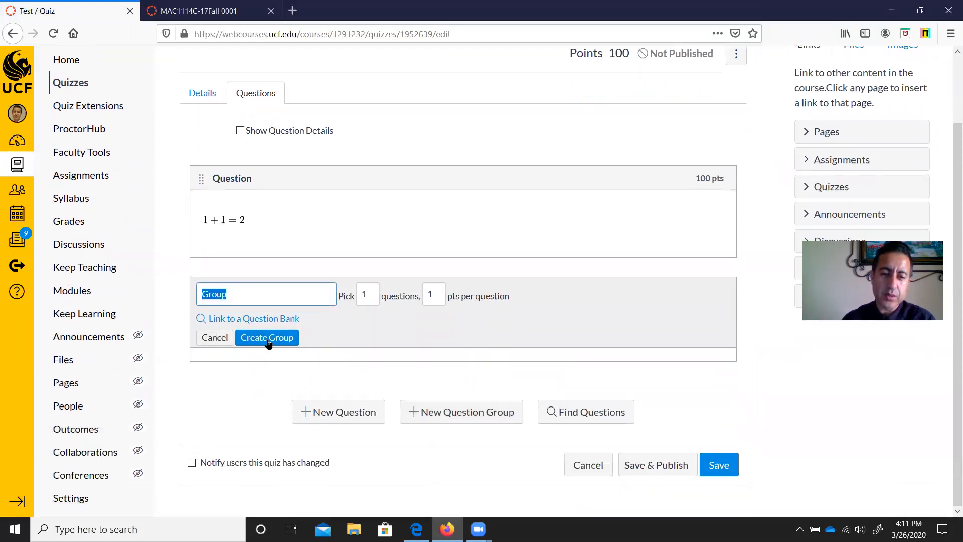
click(373, 297)
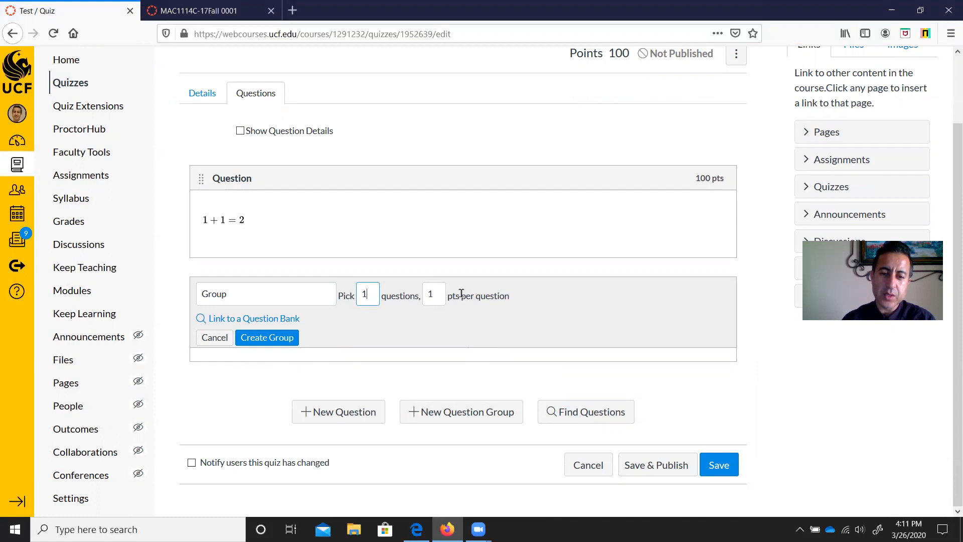
click(286, 339)
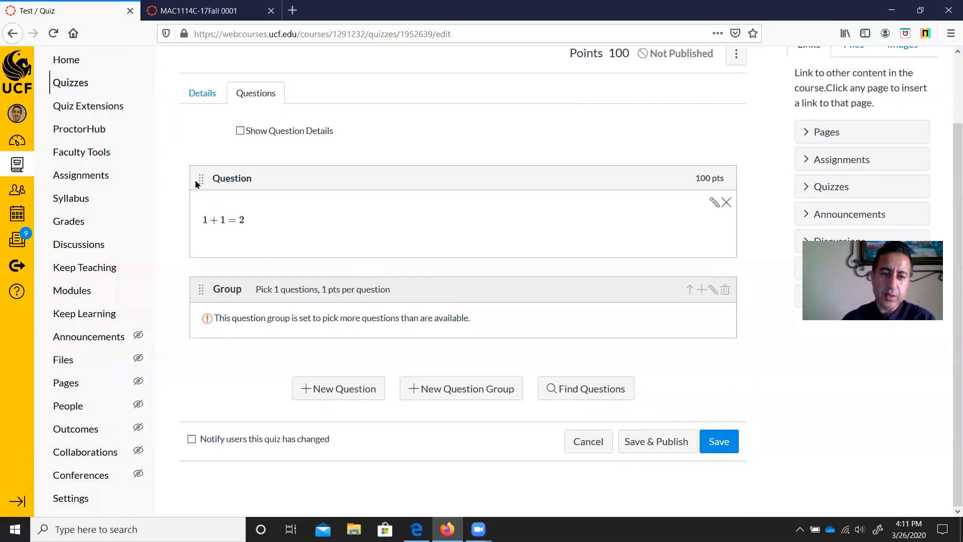
drag(202, 181, 224, 294)
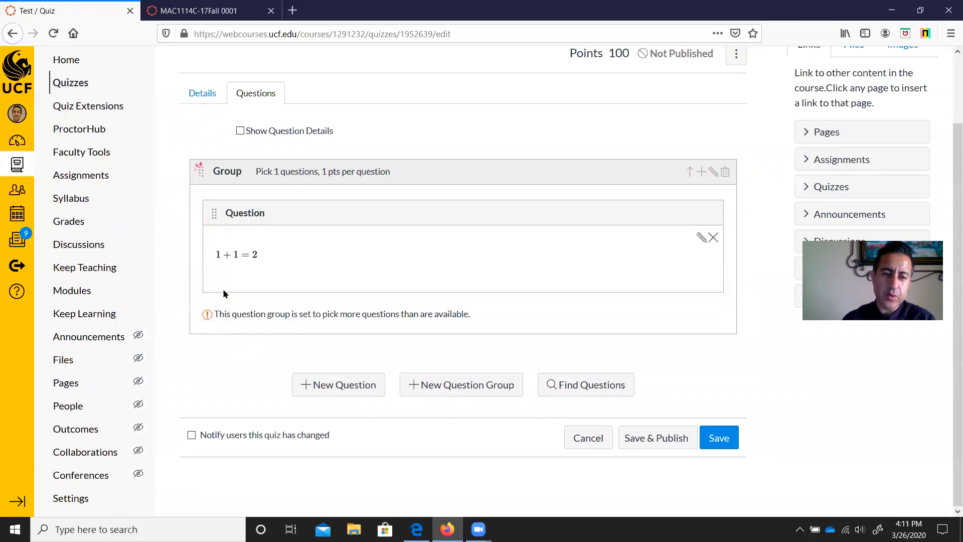
Add another new question to the quiz and set its type to True/False
click(350, 387)
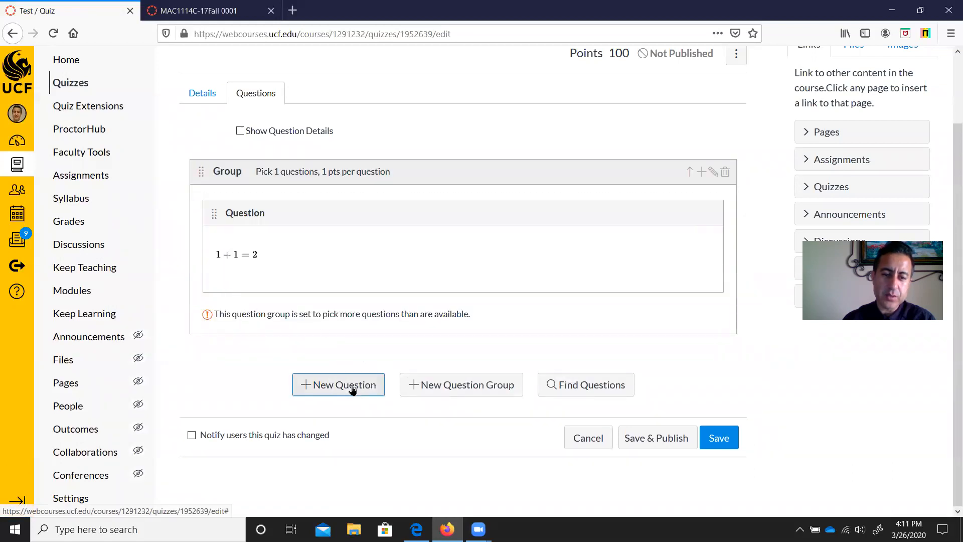
click(353, 84)
click(318, 108)
click(400, 209)
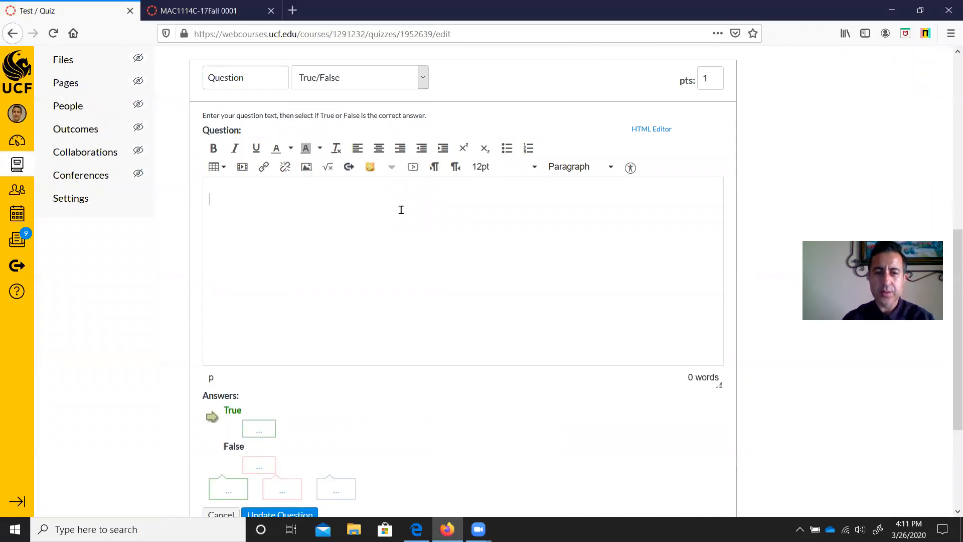
Insert the math equation 1 - 1 = 0 as the new question's text
click(328, 167)
click(337, 244)
text(1-1=0)
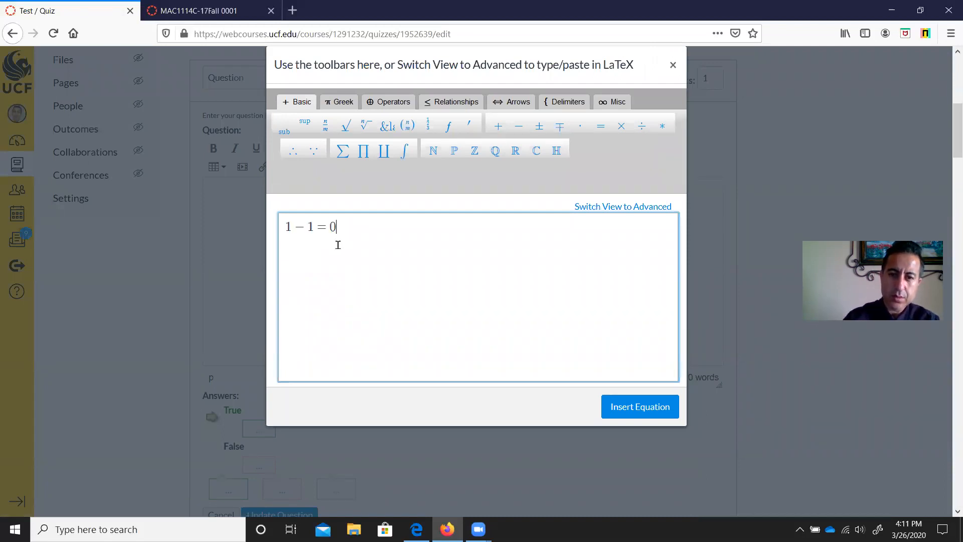
click(641, 406)
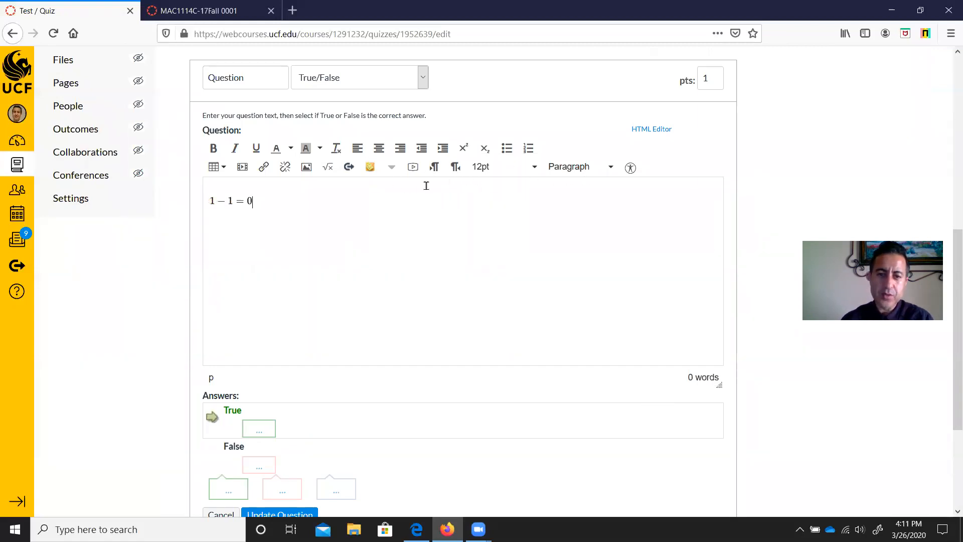
Look through the equation editor's symbol categories and its advanced LaTeX view, and close it without inserting anything
click(328, 167)
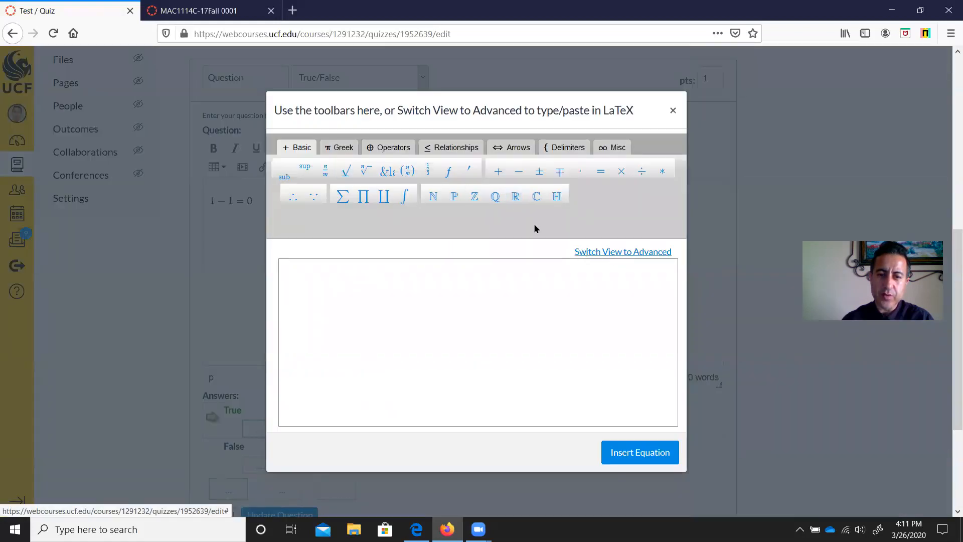
click(348, 148)
click(386, 149)
click(444, 149)
click(511, 148)
click(559, 148)
click(610, 147)
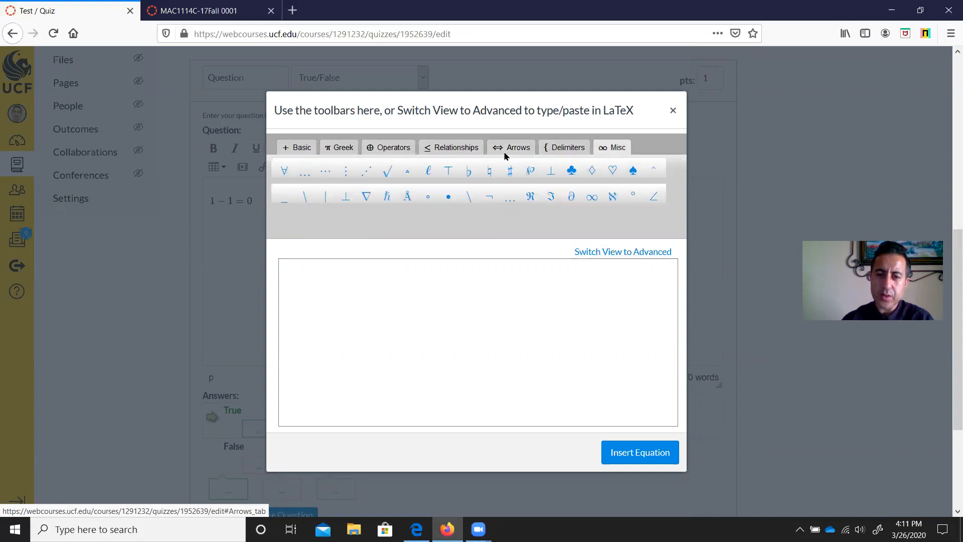
click(647, 253)
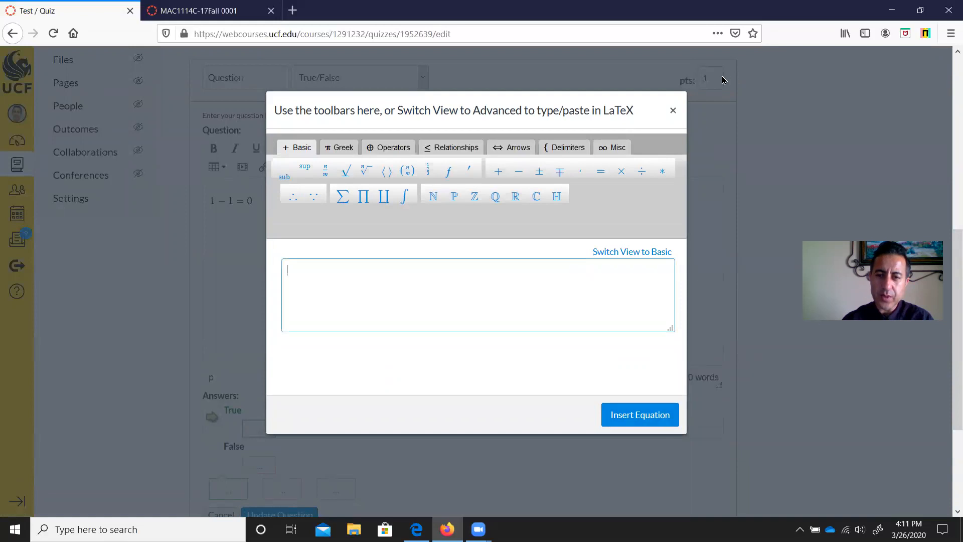
click(673, 111)
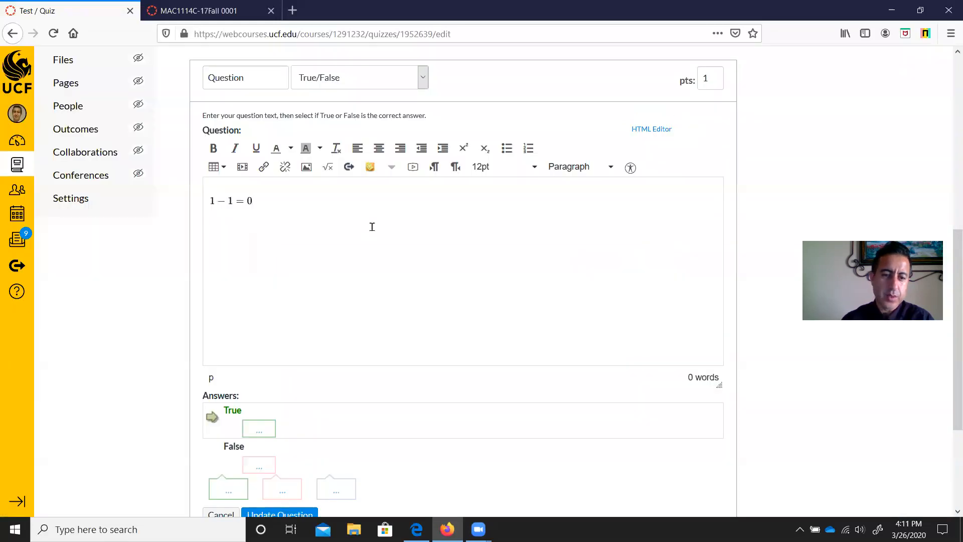
Update the 1 - 1 = 0 question with True as its answer and move it into the question group
scroll(396, 219, down, 3)
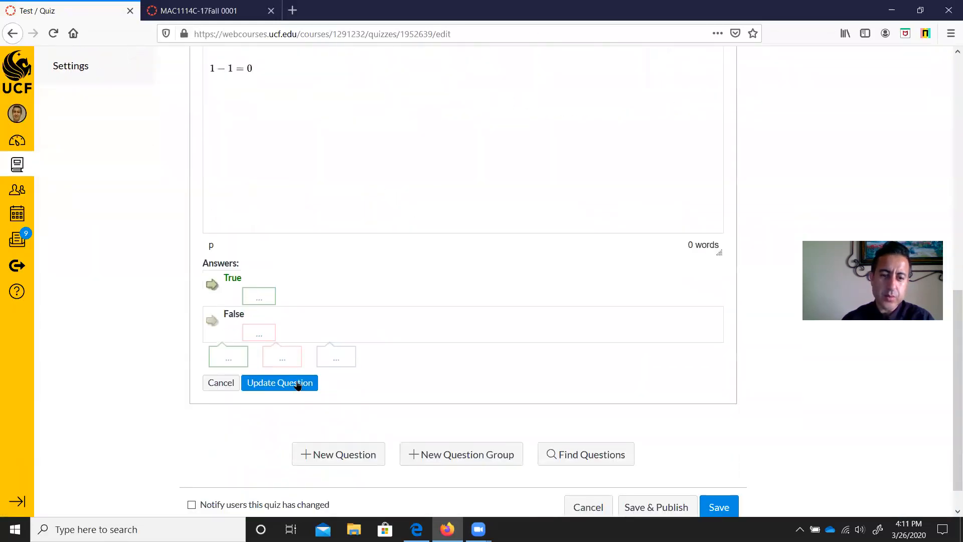
click(279, 382)
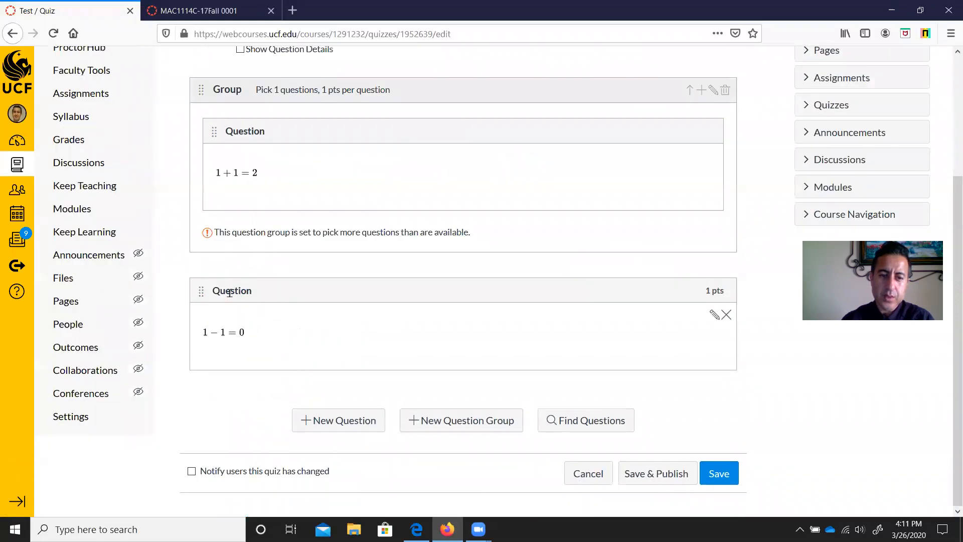
drag(204, 293, 206, 206)
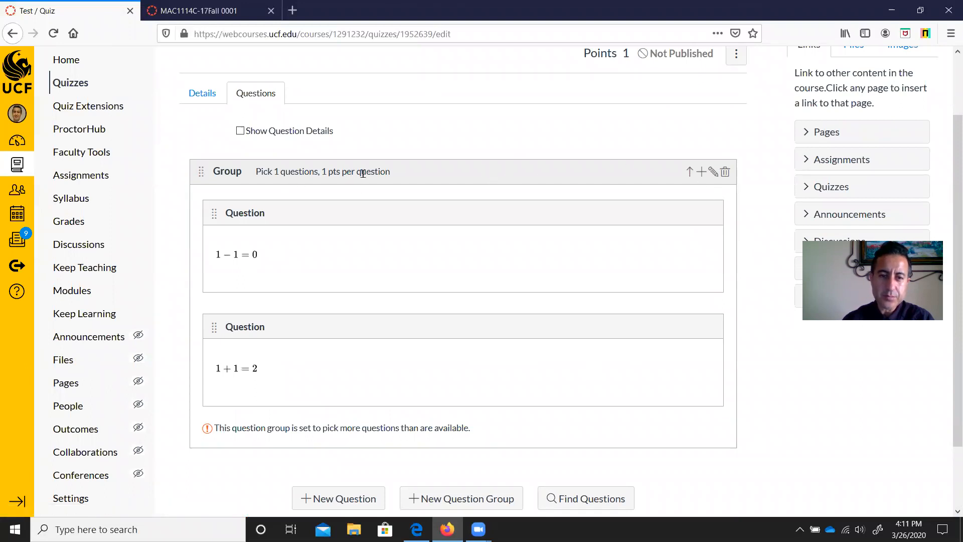
Set the question group to 100 points per question and update the group
scroll(633, 114, up, 2)
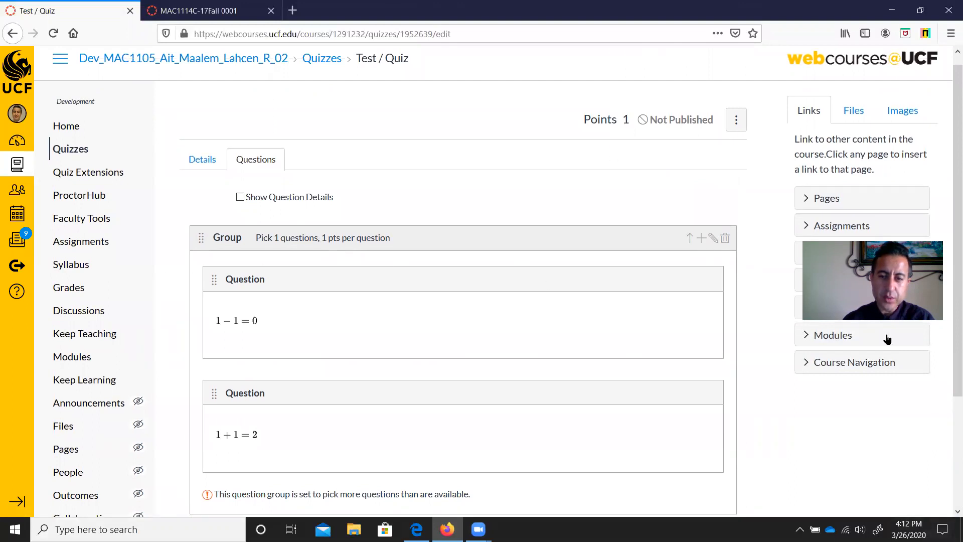
click(713, 238)
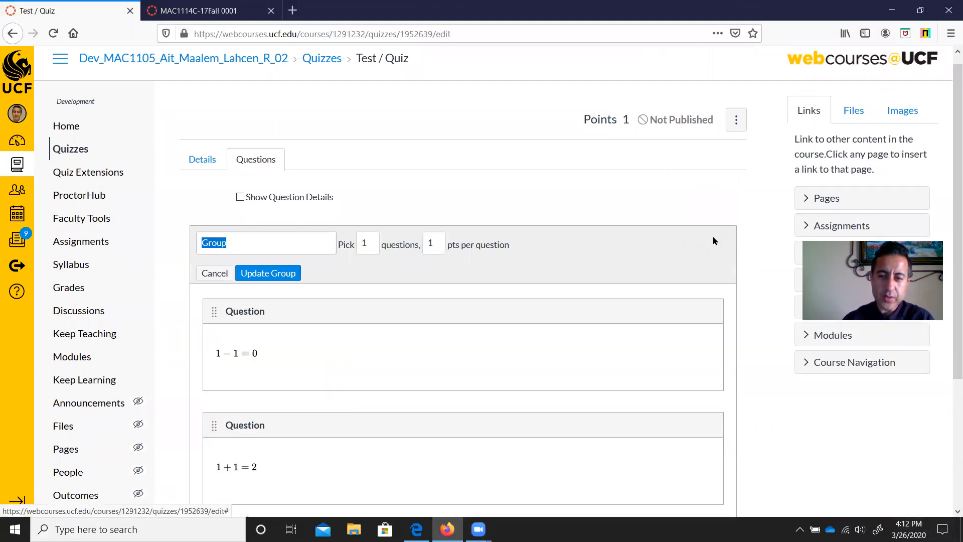
click(433, 244)
text(100)
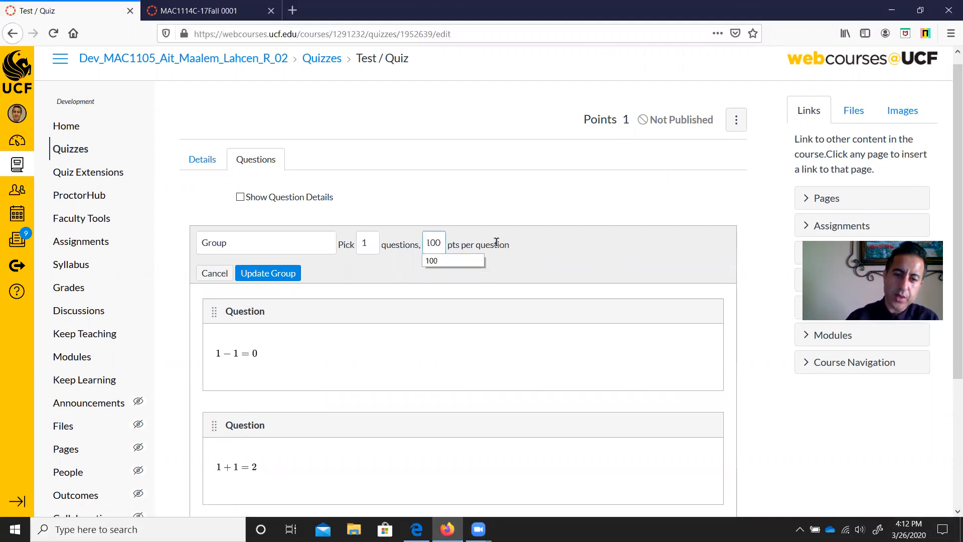
click(560, 227)
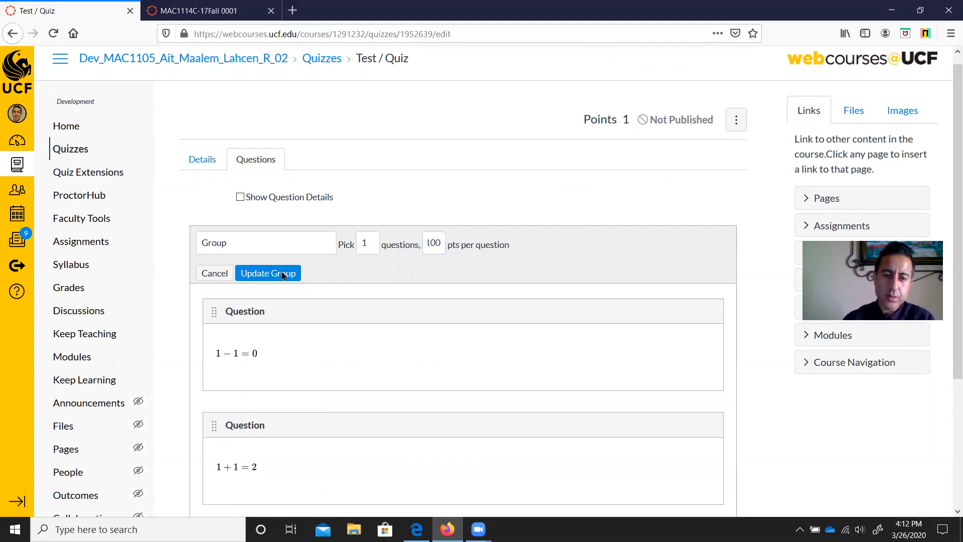
click(284, 273)
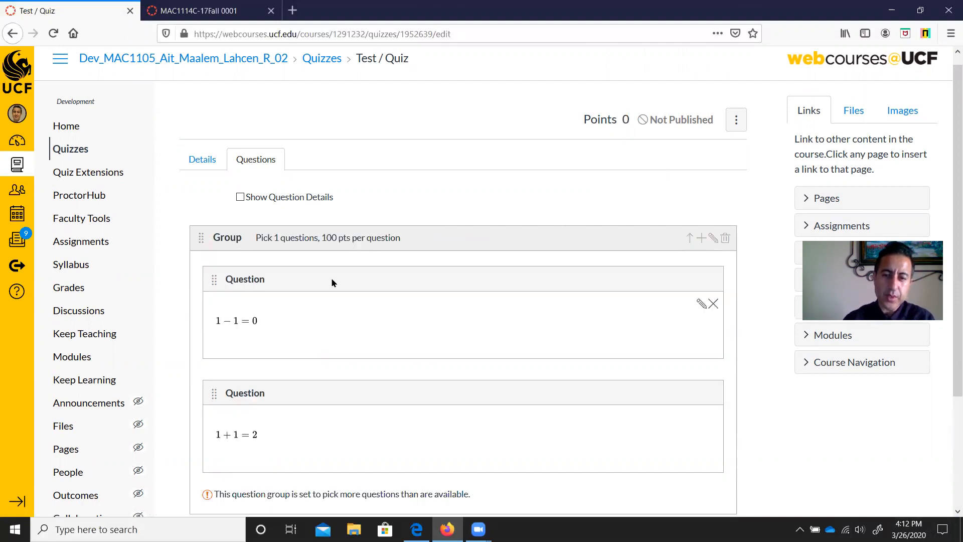
click(702, 304)
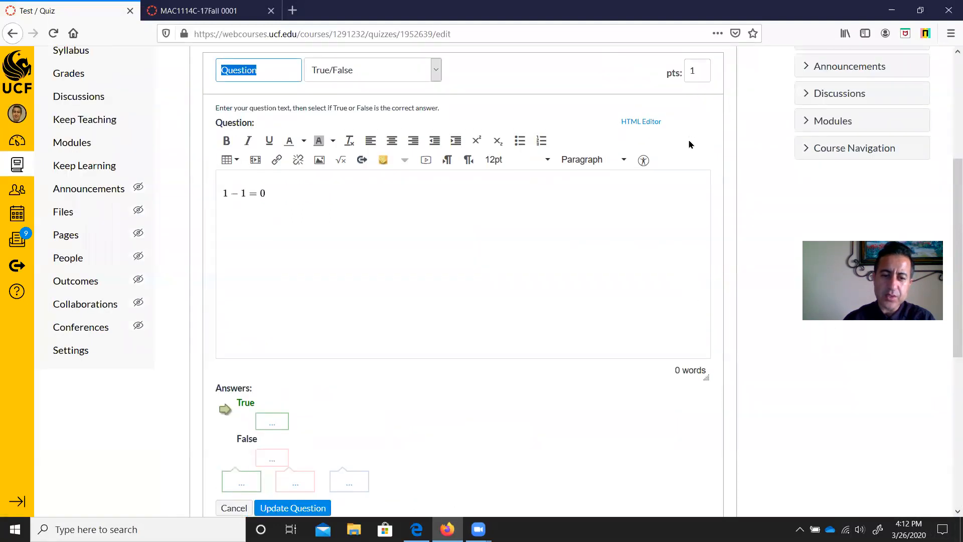
scroll(323, 391, down, 2)
click(236, 445)
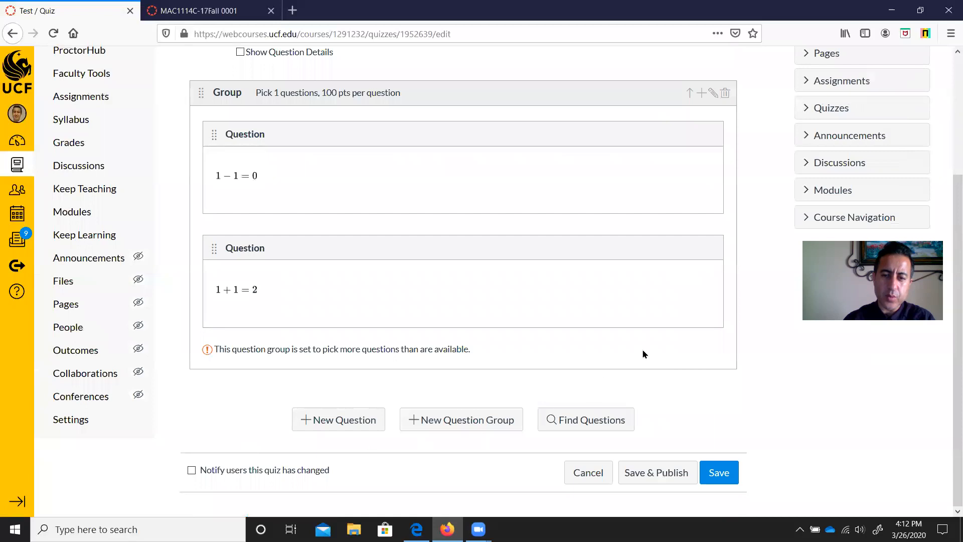
Set the 1 + 1 = 2 question's own point value to 1 and update the question
click(703, 272)
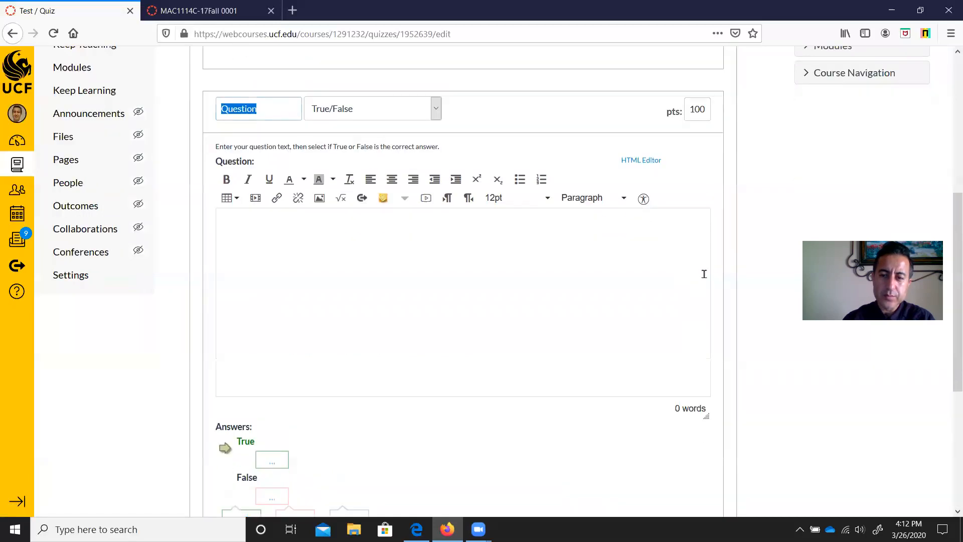
double_click(704, 107)
text(1)
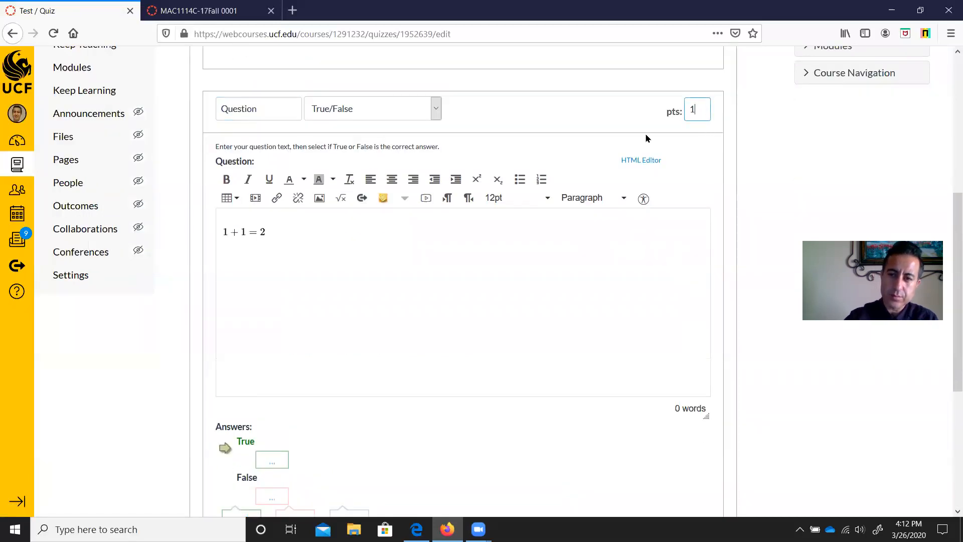
scroll(582, 341, down, 2)
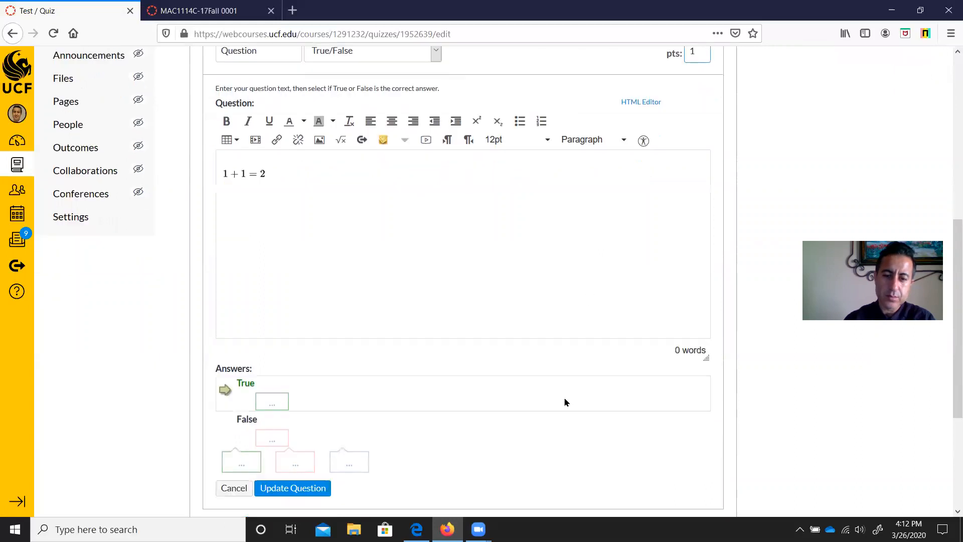
click(300, 480)
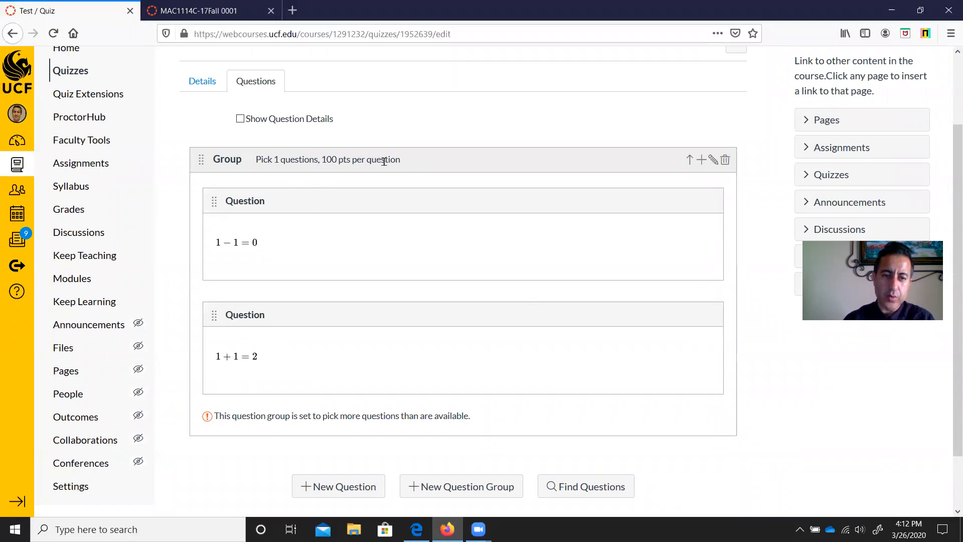
Show the question details to review the correct answers of both grouped questions, and save the quiz
click(240, 119)
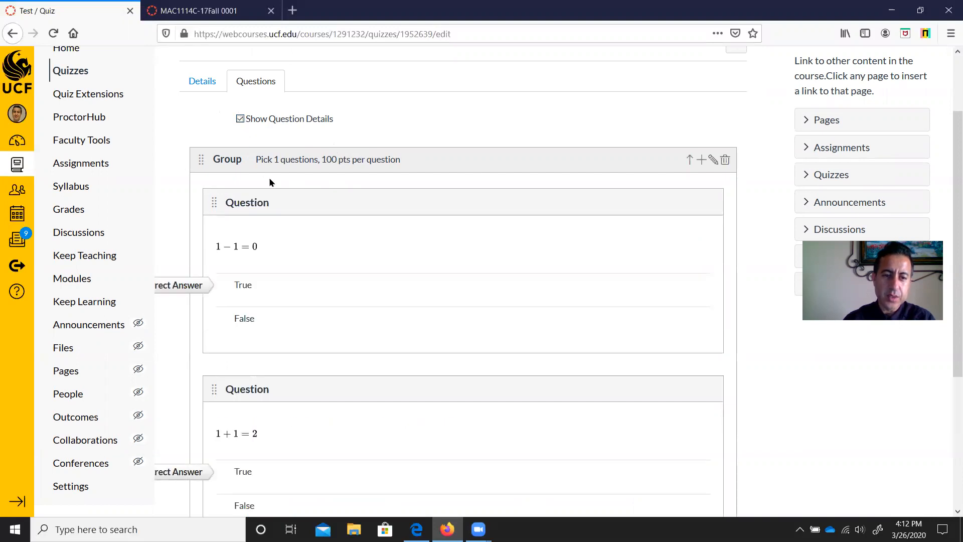
scroll(281, 195, down, 4)
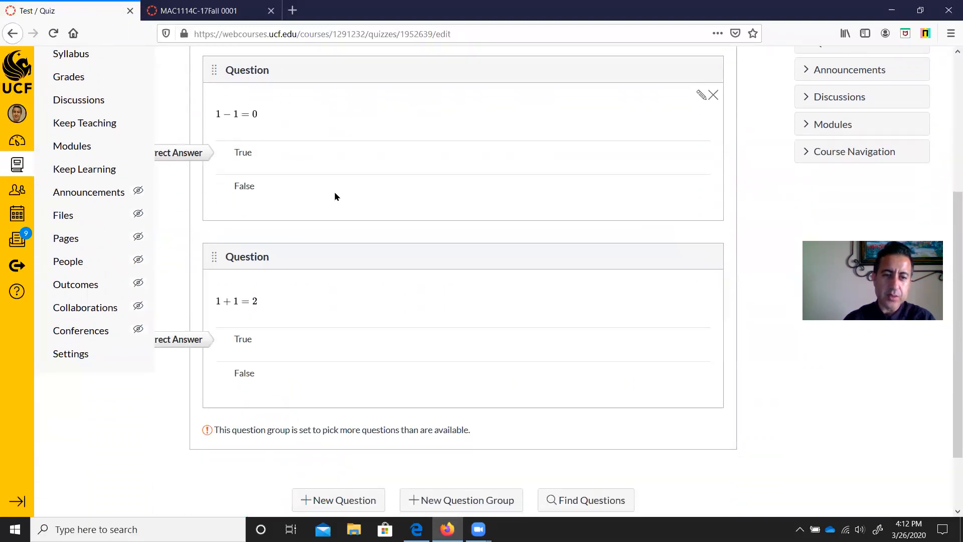
scroll(333, 188, up, 6)
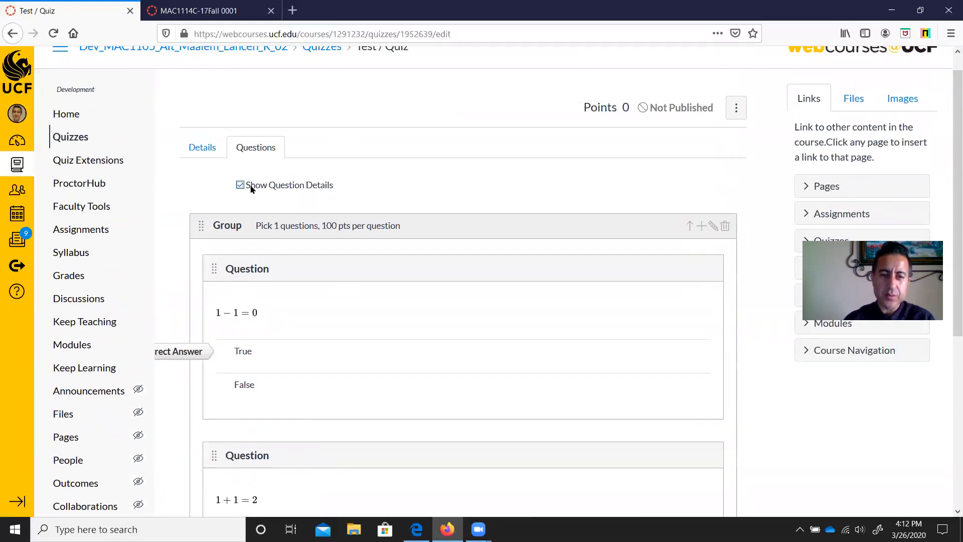
scroll(386, 201, down, 2)
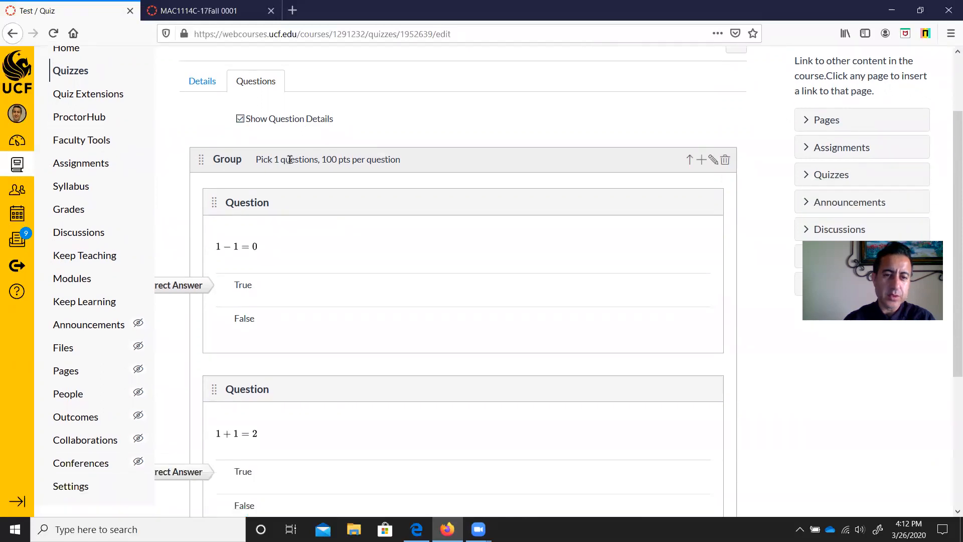
scroll(378, 191, down, 5)
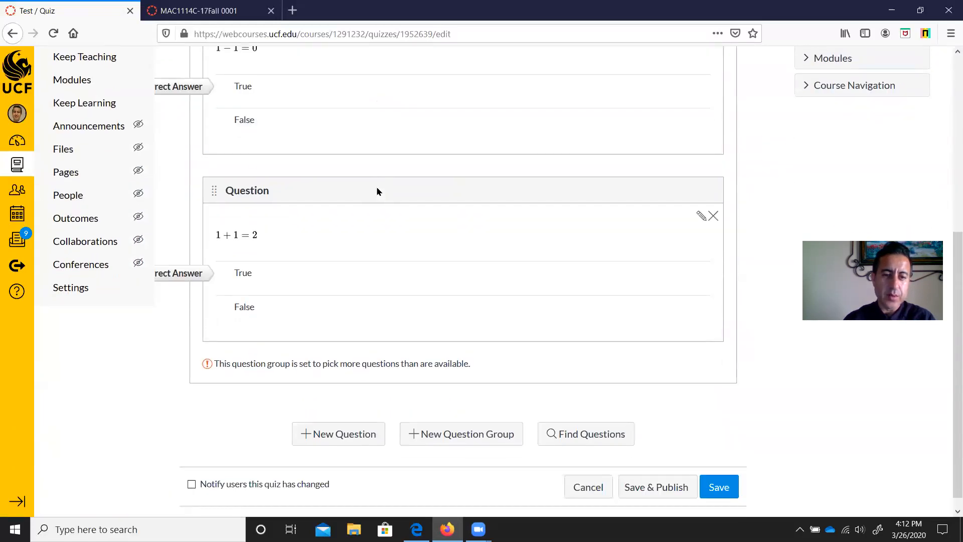
click(725, 493)
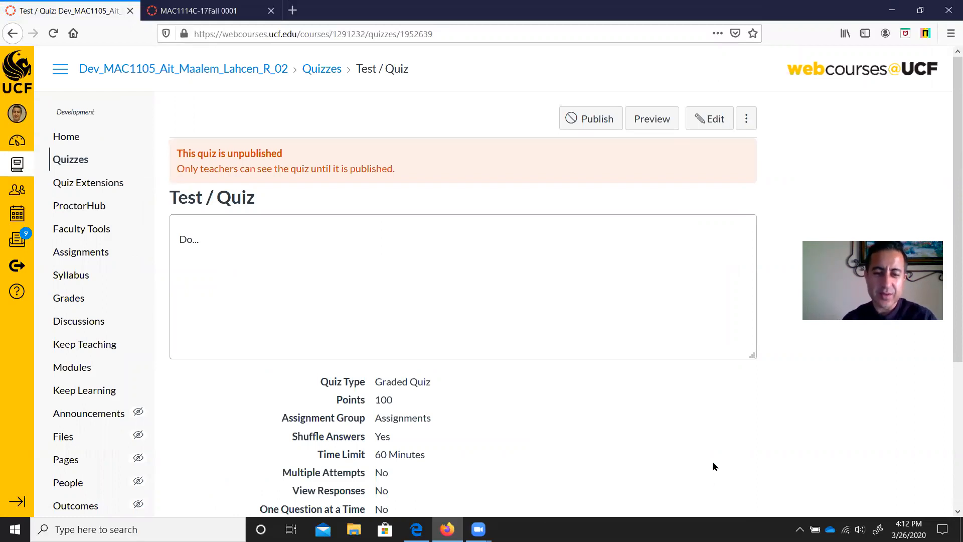
Edit the saved quiz to clear its Available from date, and save and publish it
scroll(687, 381, down, 3)
scroll(689, 384, up, 3)
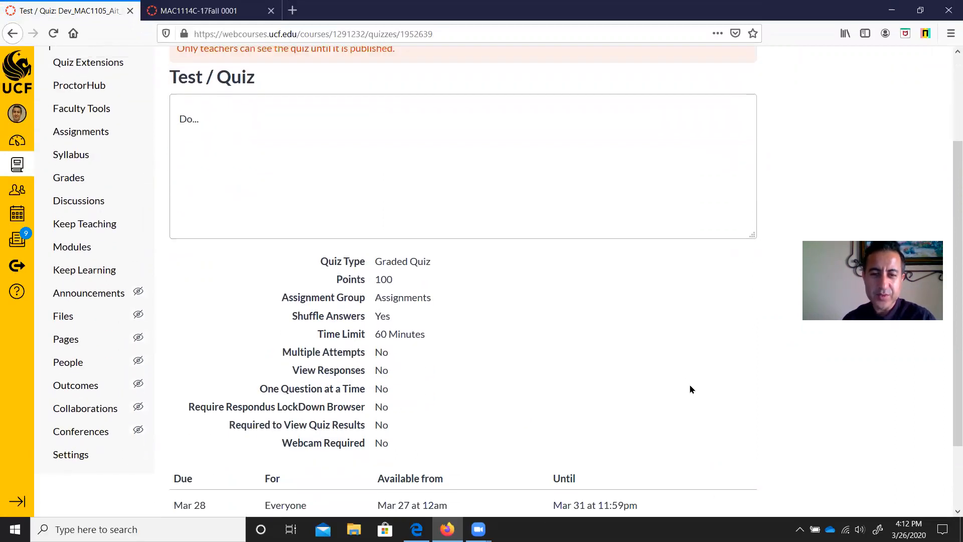
scroll(691, 389, down, 4)
scroll(688, 384, up, 4)
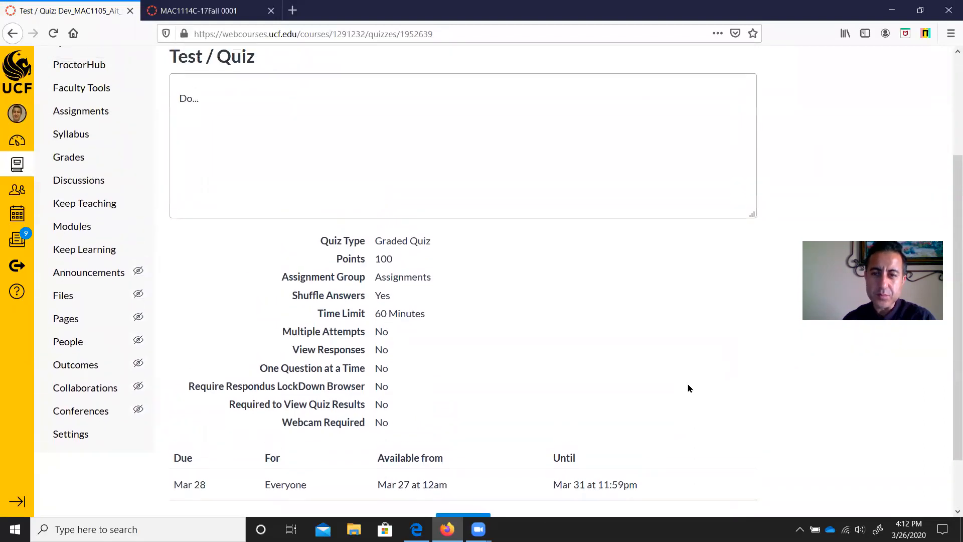
click(709, 110)
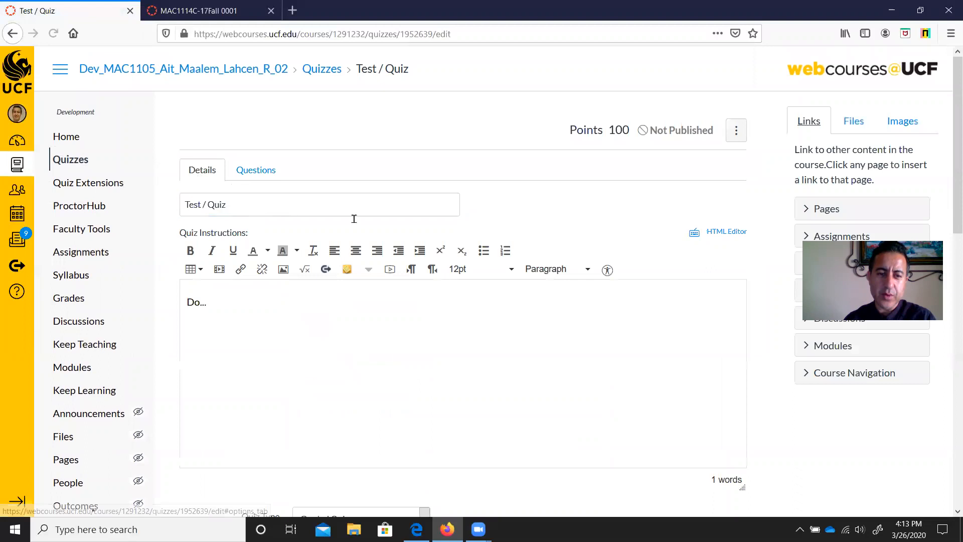
scroll(513, 185, down, 5)
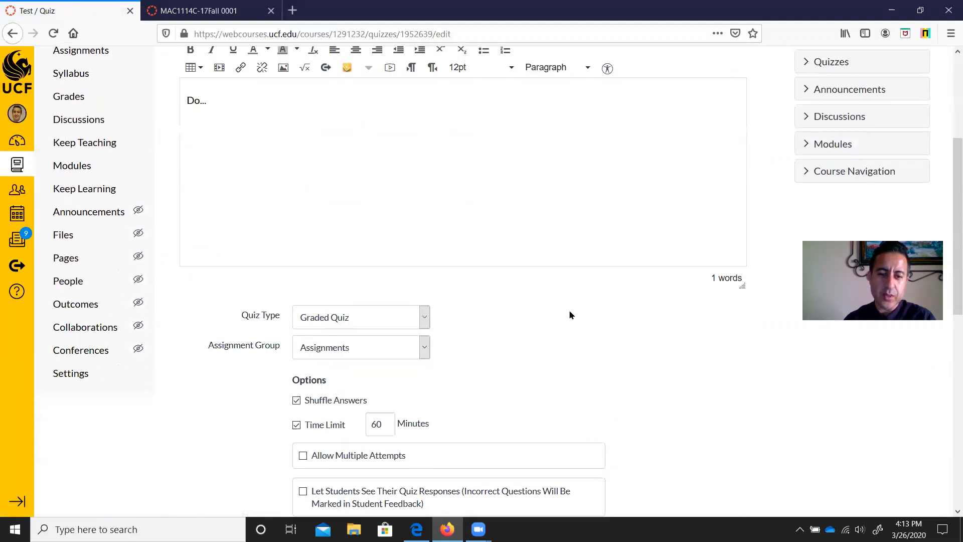
scroll(608, 304, down, 8)
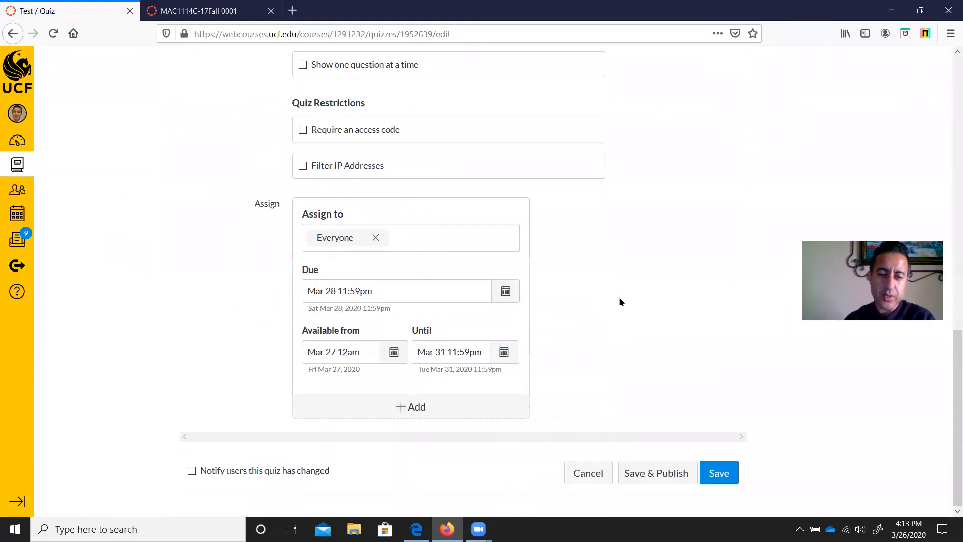
triple_click(370, 351)
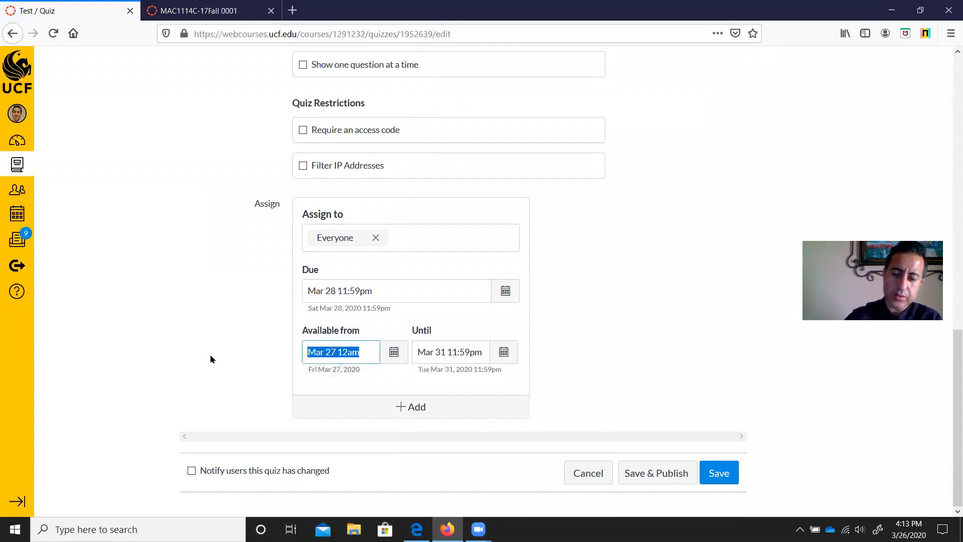
key(BackSpace)
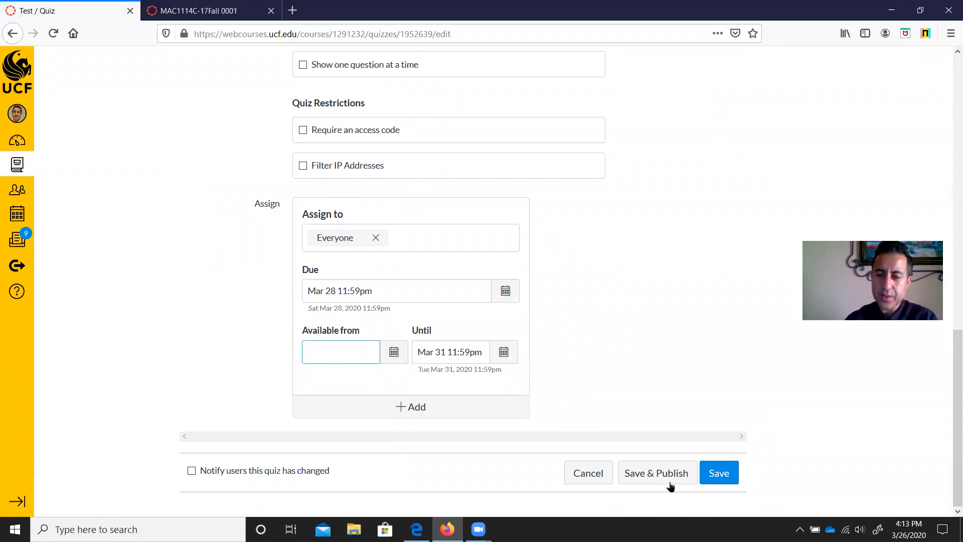
click(651, 474)
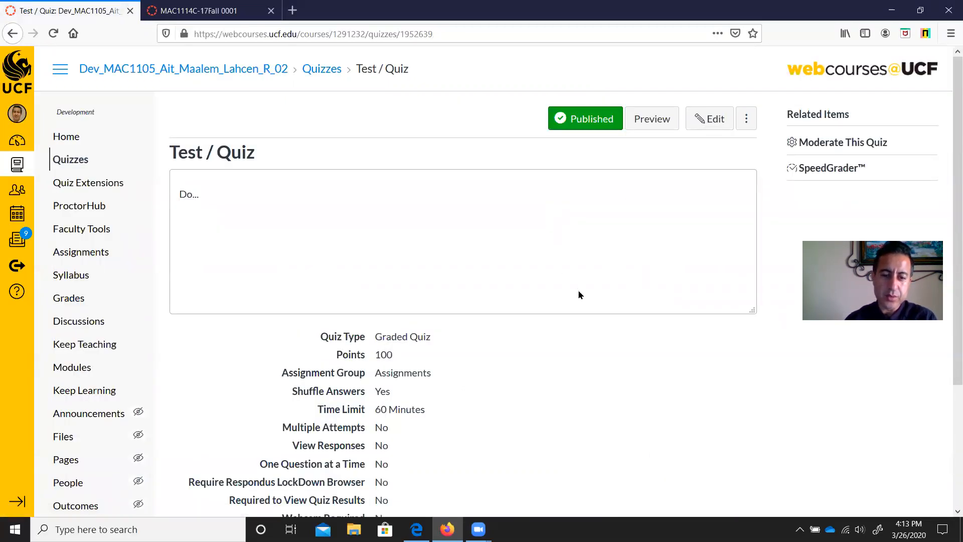
Open the course settings and switch to Student View
scroll(579, 293, down, 3)
scroll(580, 301, down, 1)
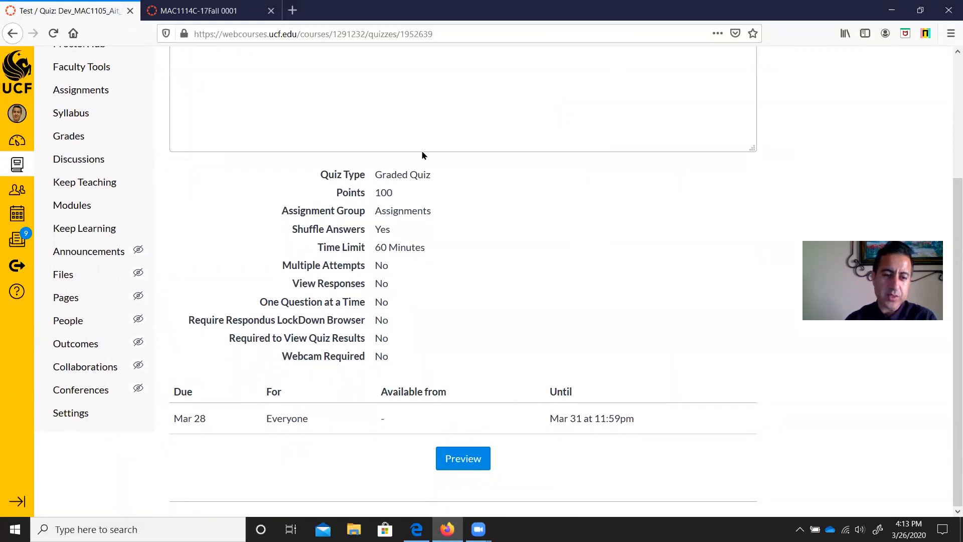
click(64, 419)
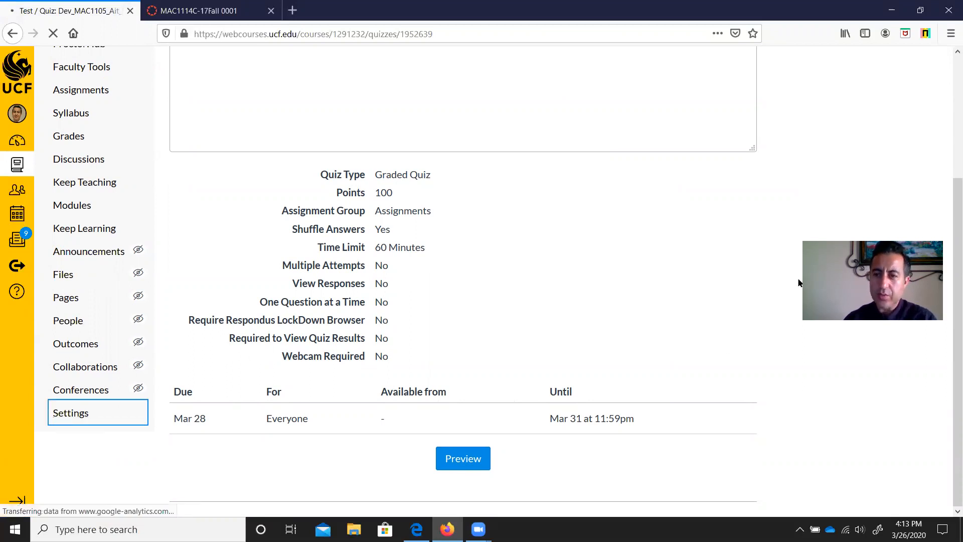
click(851, 178)
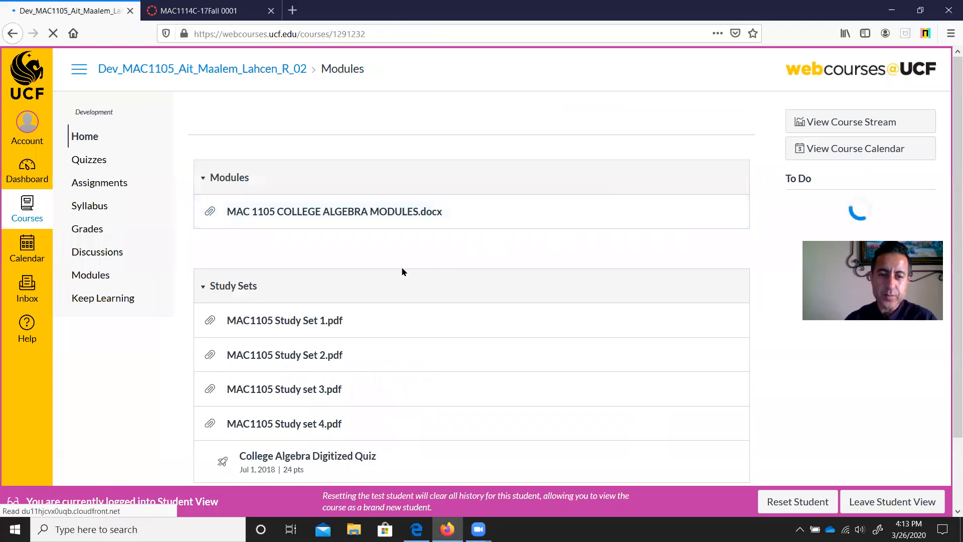
Open Test / Quiz from the course's quiz list as the test student and start taking it
scroll(832, 178, down, 2)
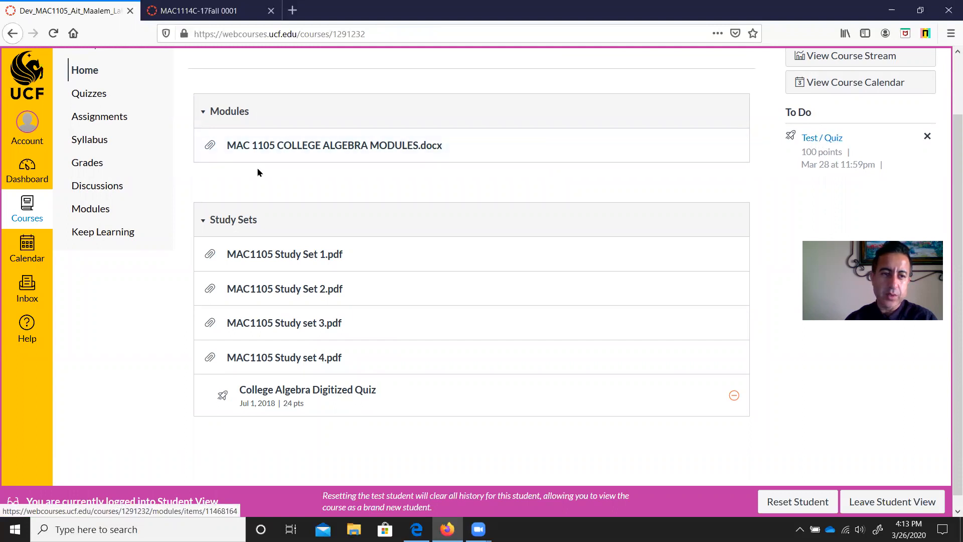
scroll(257, 172, up, 2)
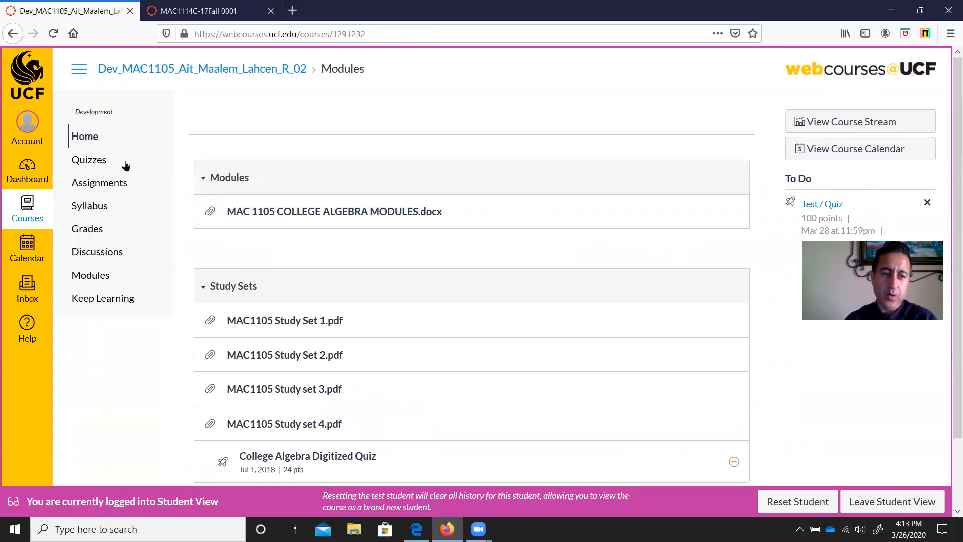
click(90, 161)
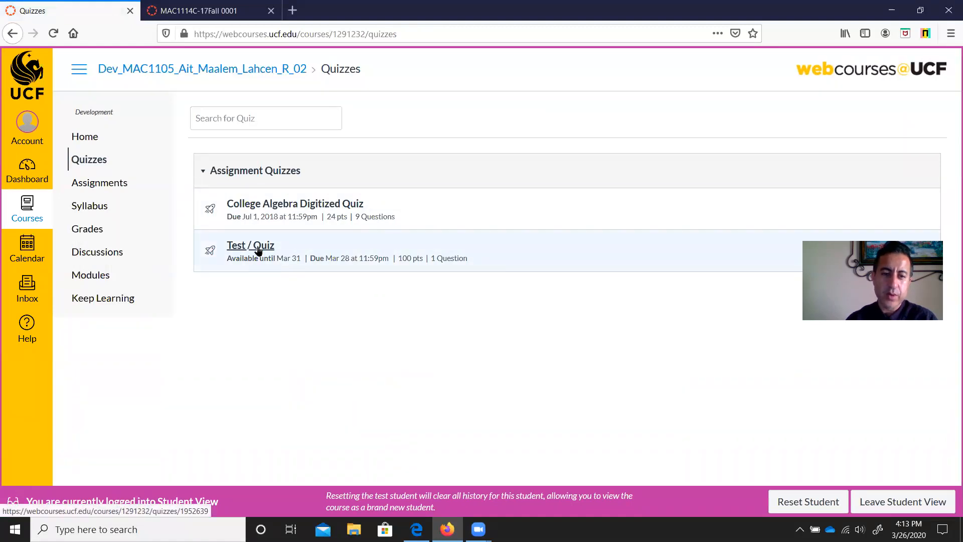
click(258, 247)
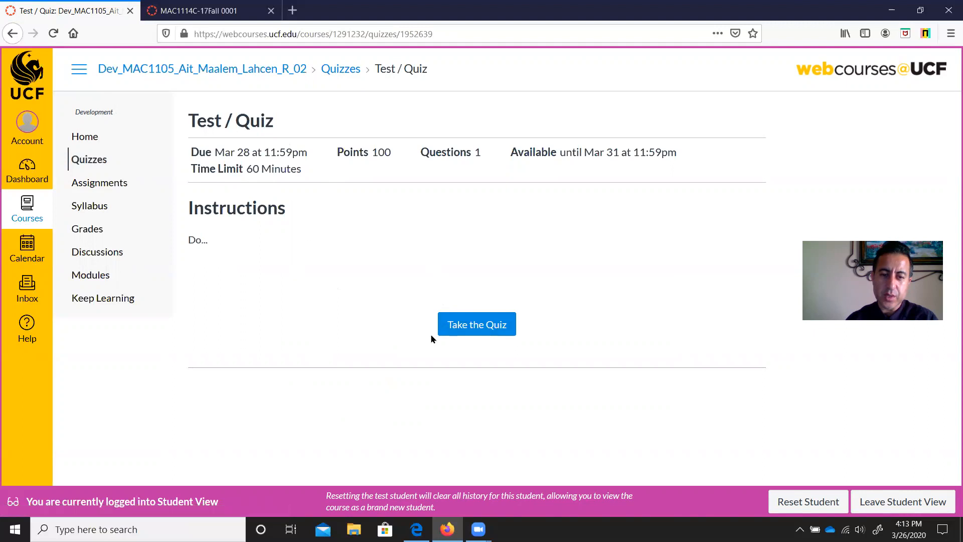
click(501, 327)
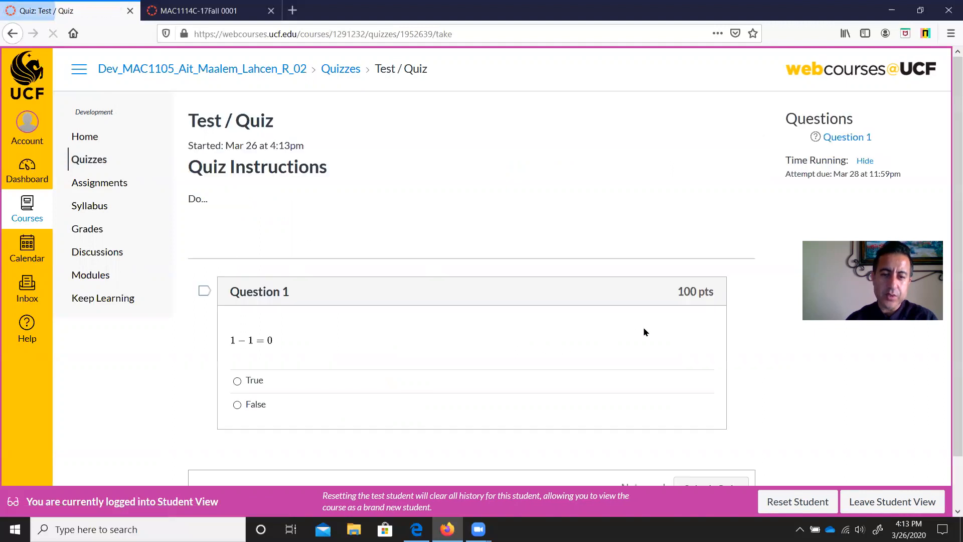
Answer the 1 - 1 = 0 question with True and submit the quiz
scroll(596, 323, down, 2)
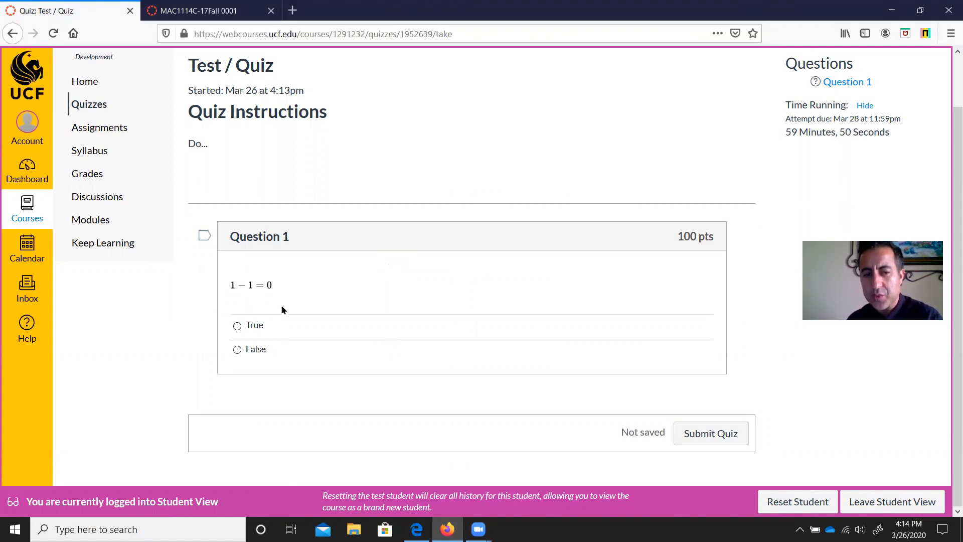
click(237, 326)
click(730, 441)
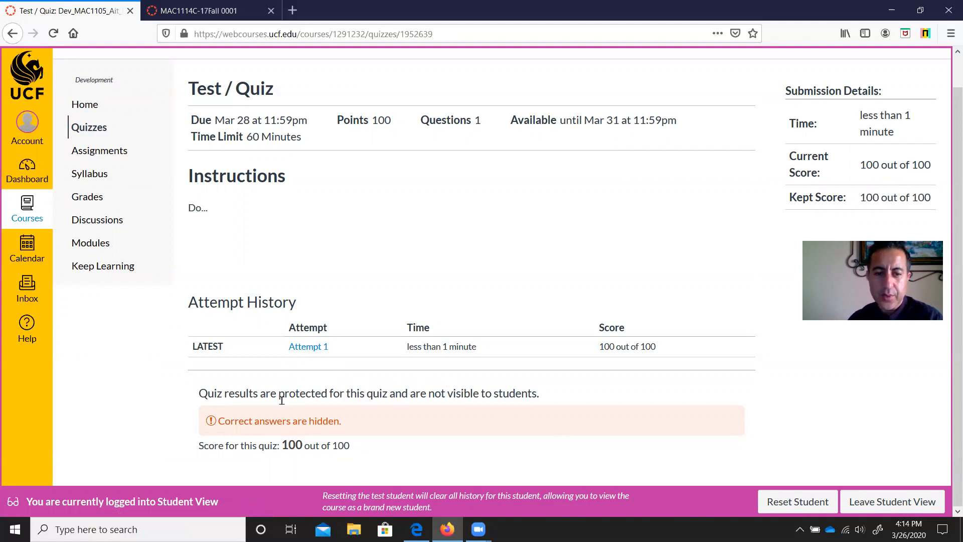
Check the quiz results visibility notice, leave Student View, and open Test / Quiz from the course's quiz list
drag(207, 394, 583, 407)
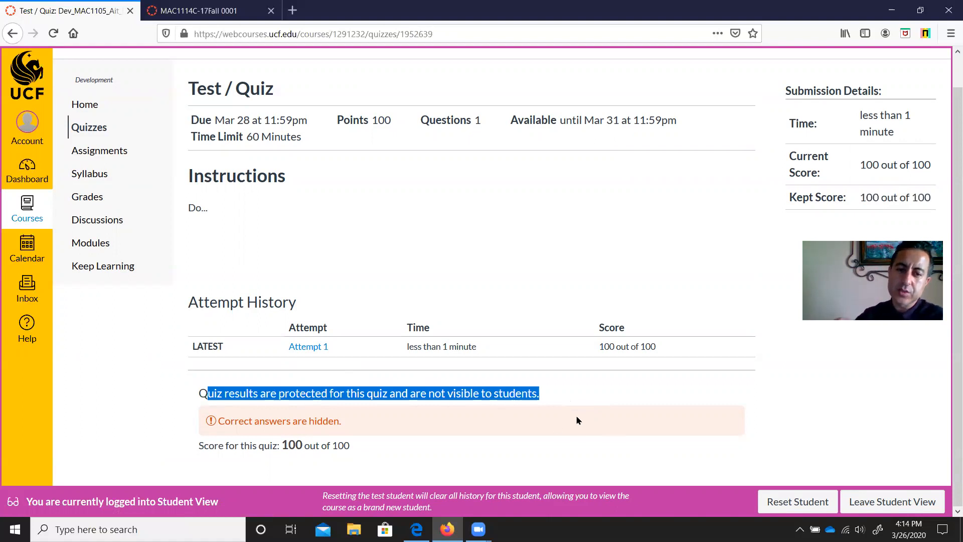
click(908, 502)
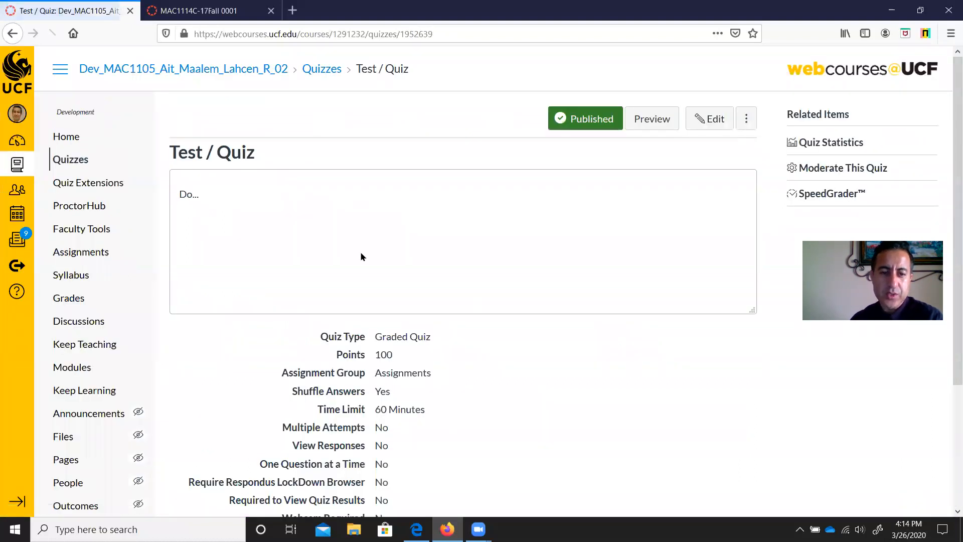
click(75, 164)
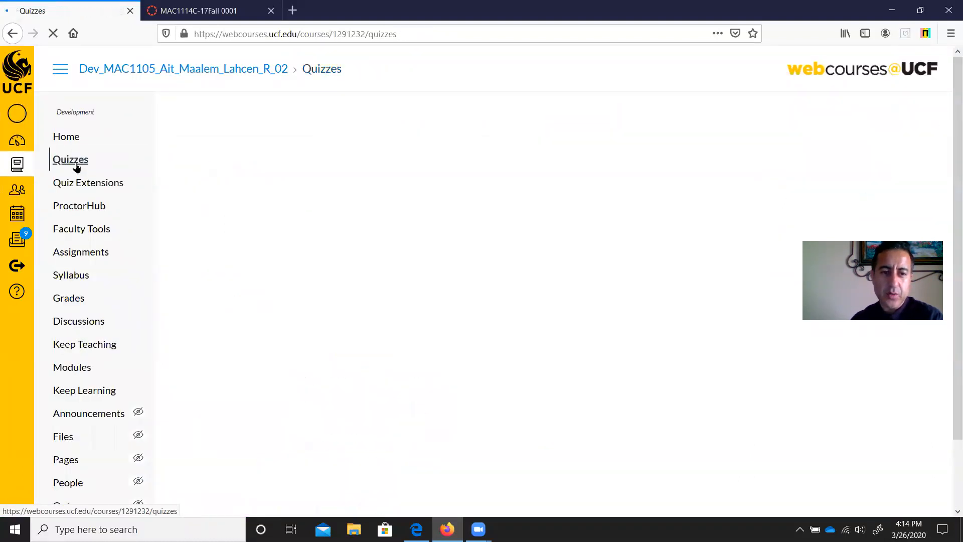
click(253, 251)
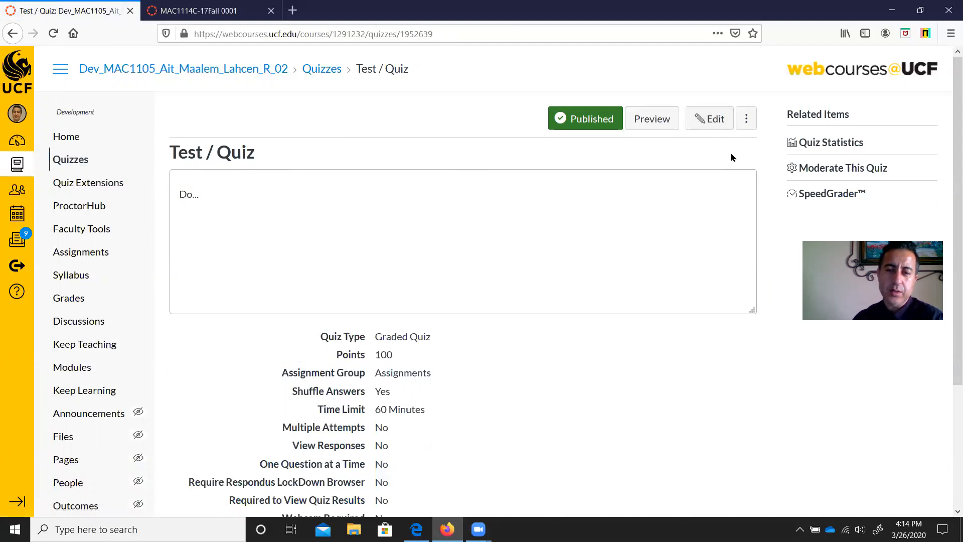
Open Test / Quiz for editing and review the questions in its question group
click(710, 118)
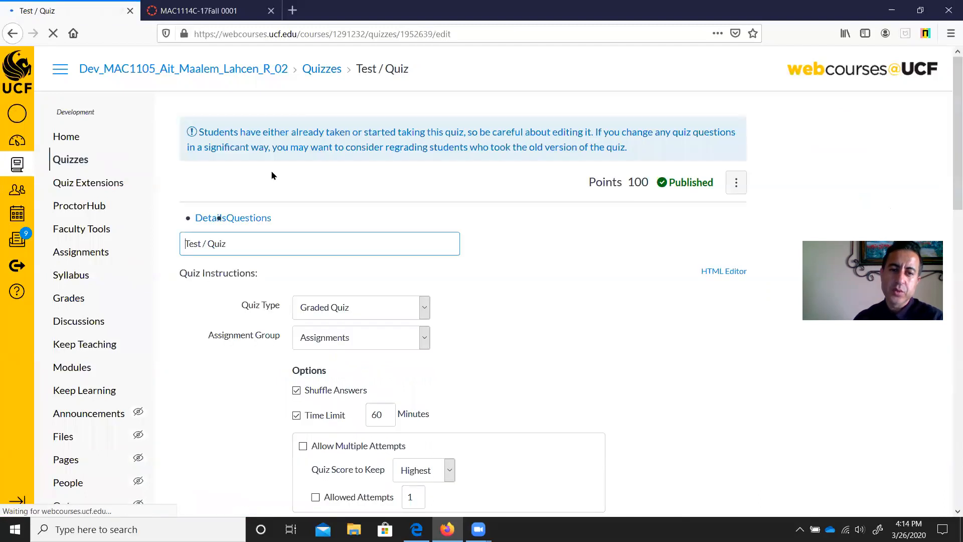
click(256, 221)
scroll(351, 211, down, 3)
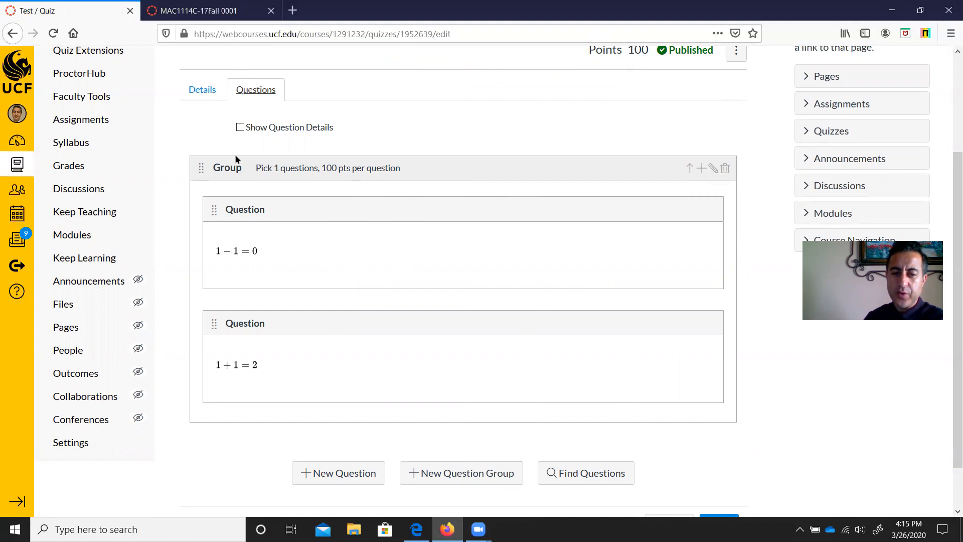
scroll(757, 282, up, 2)
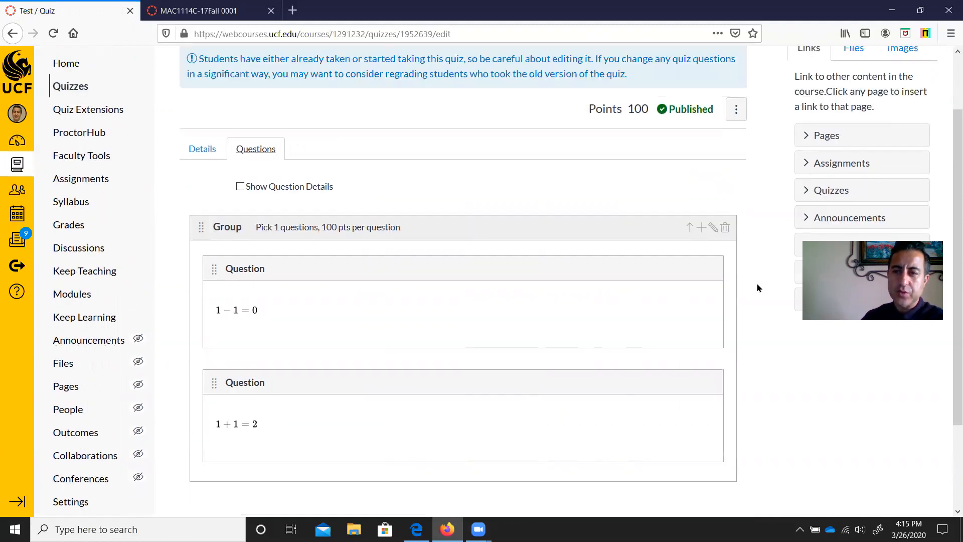
scroll(758, 288, down, 2)
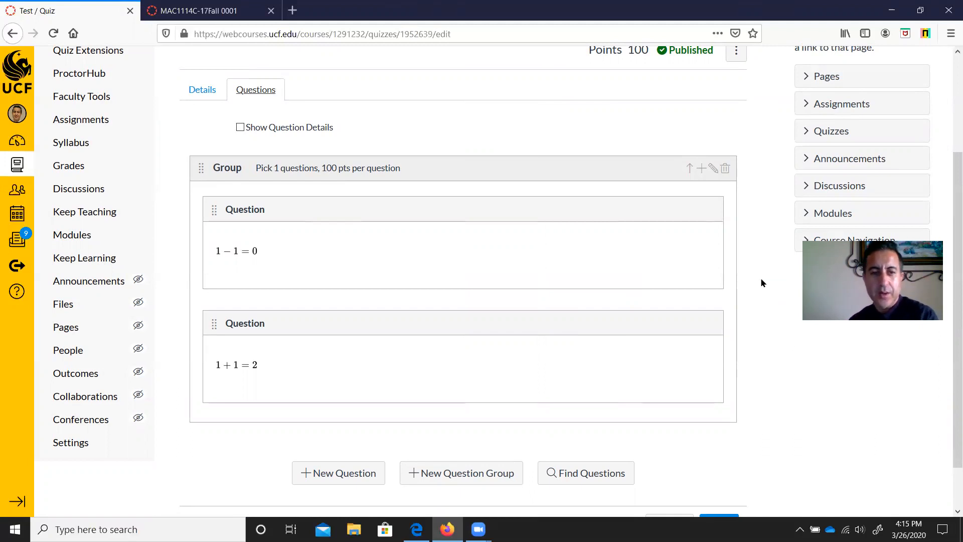
scroll(489, 325, up, 3)
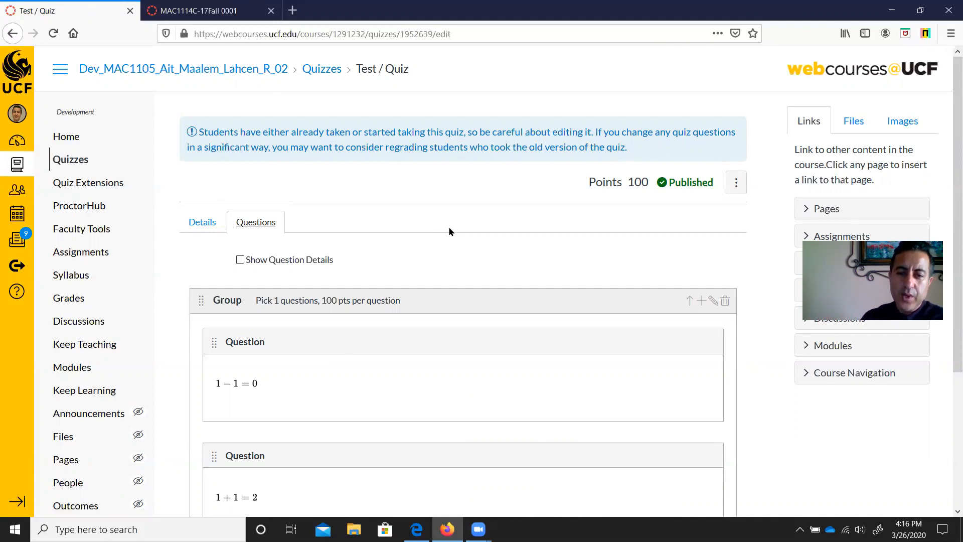
Reopen Test / Quiz from the quiz list for editing and add a second assignment block besides Everyone's
click(75, 163)
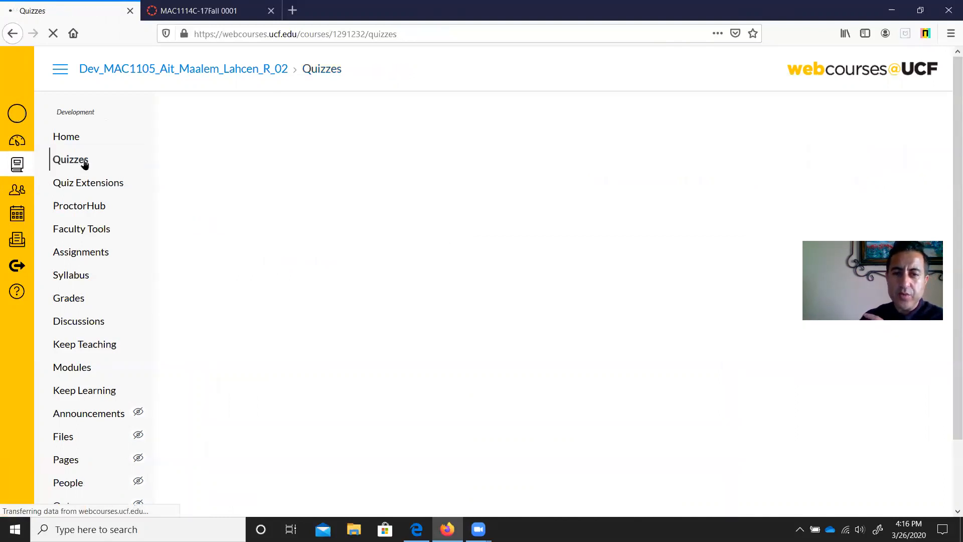
click(250, 246)
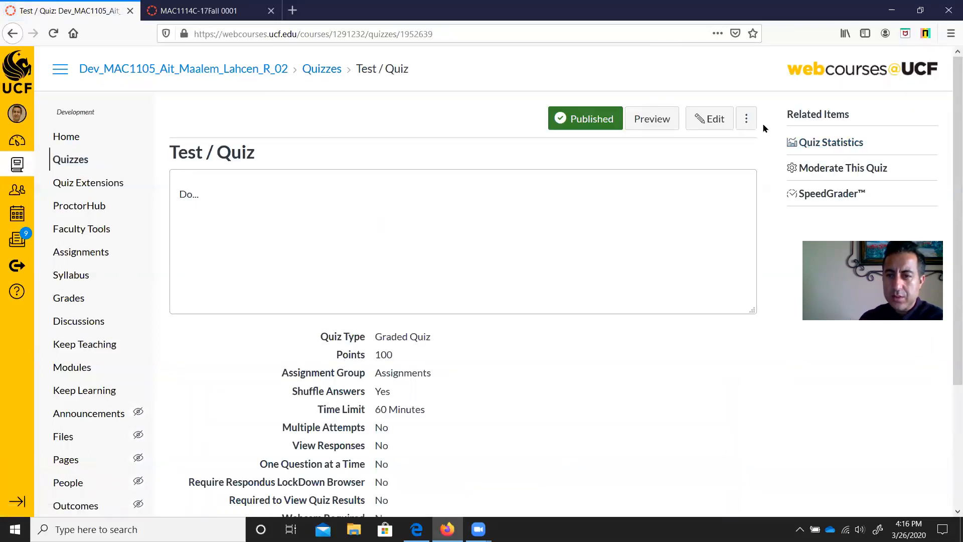
click(725, 124)
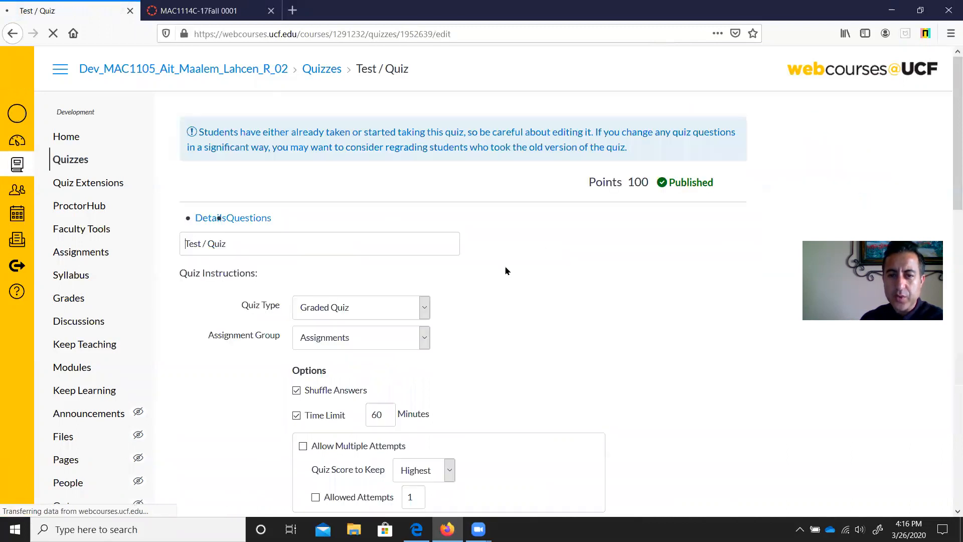
scroll(477, 234, down, 10)
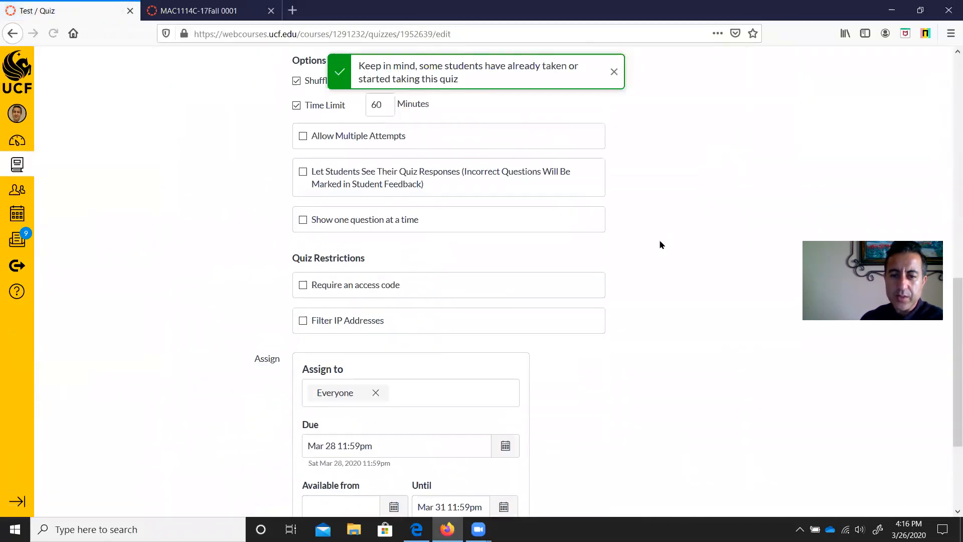
scroll(660, 248, down, 3)
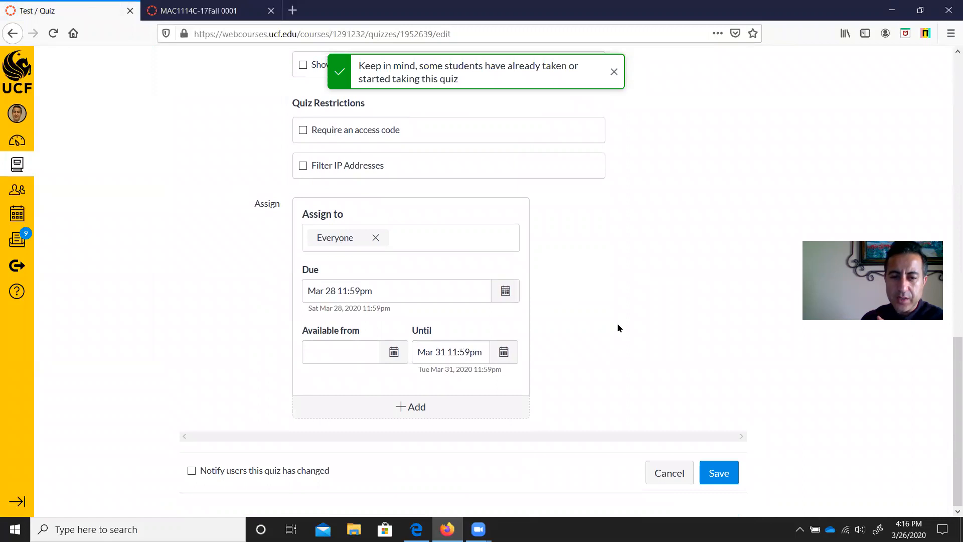
click(429, 408)
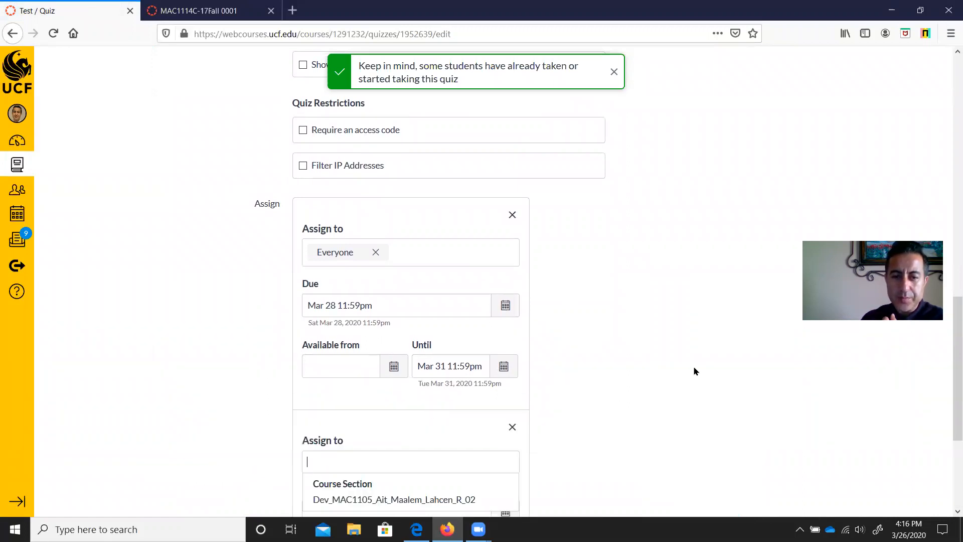
Review the new block's course section and date options and the quiz details, and cancel the edit
scroll(687, 326, down, 4)
scroll(509, 186, up, 3)
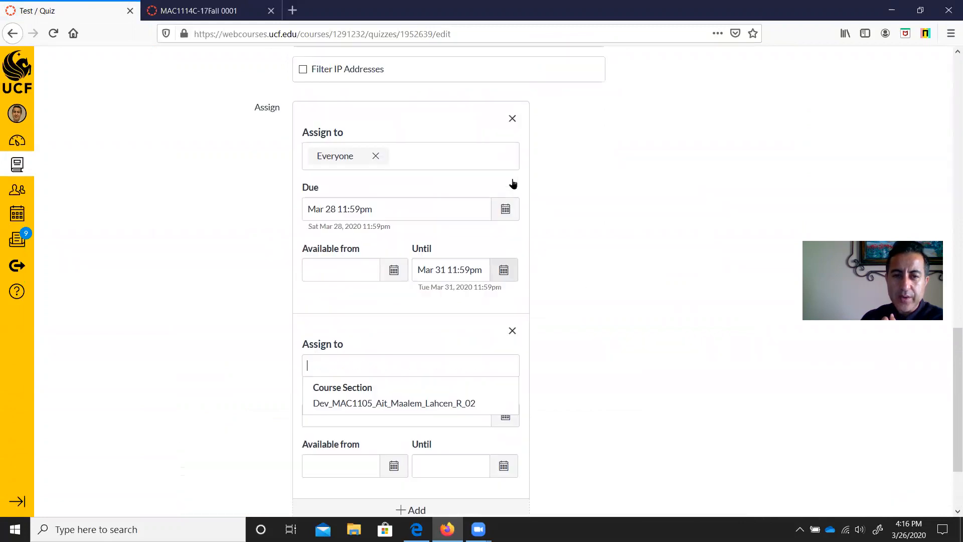
scroll(524, 266, down, 3)
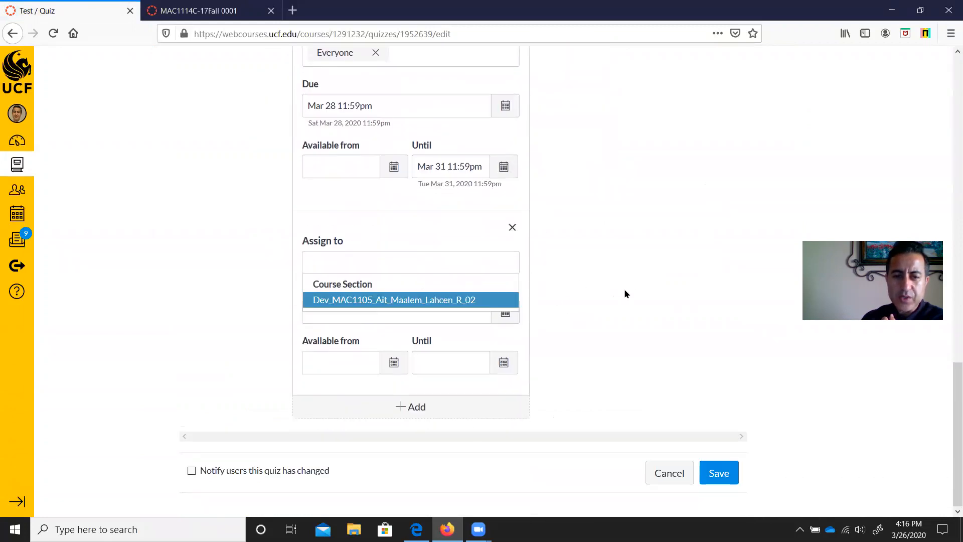
scroll(737, 275, up, 3)
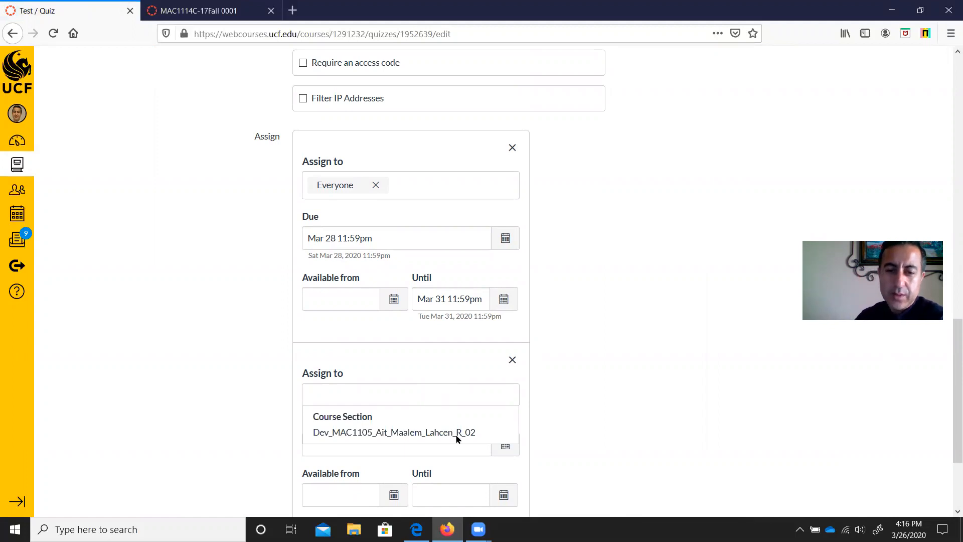
scroll(608, 393, down, 3)
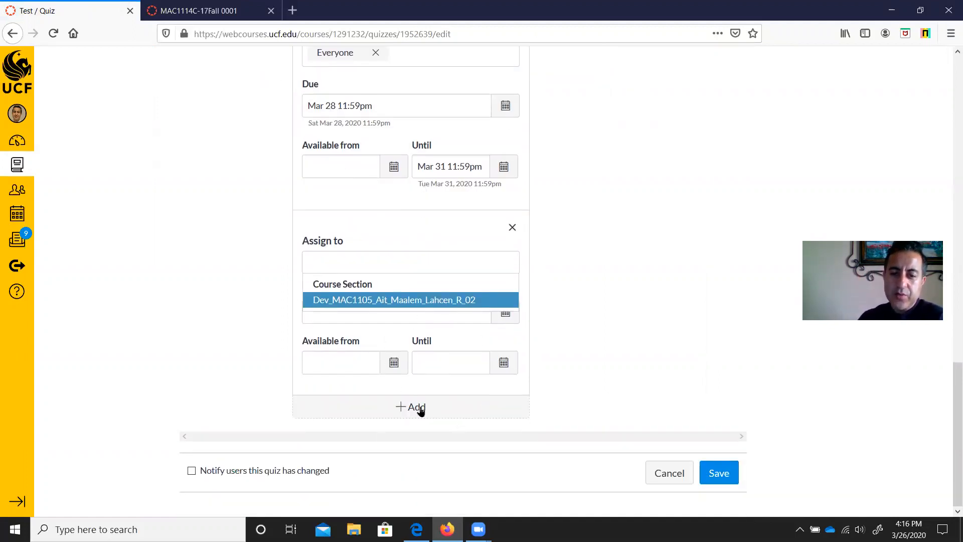
scroll(591, 322, up, 4)
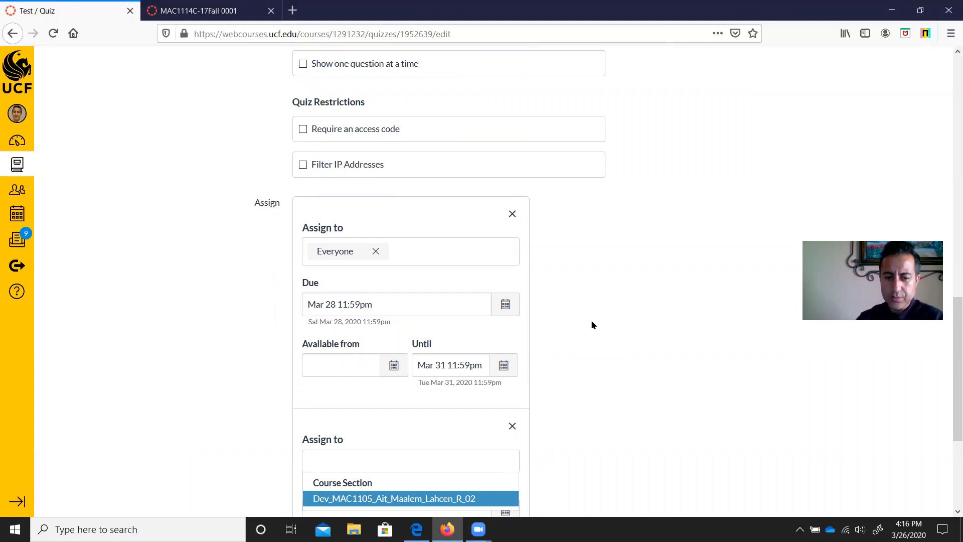
scroll(621, 289, down, 3)
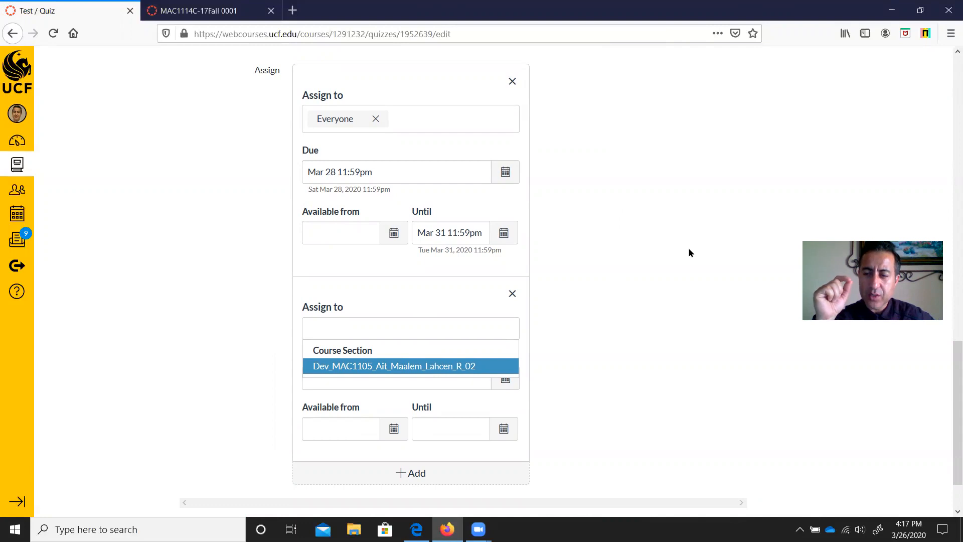
drag(949, 377, 948, 61)
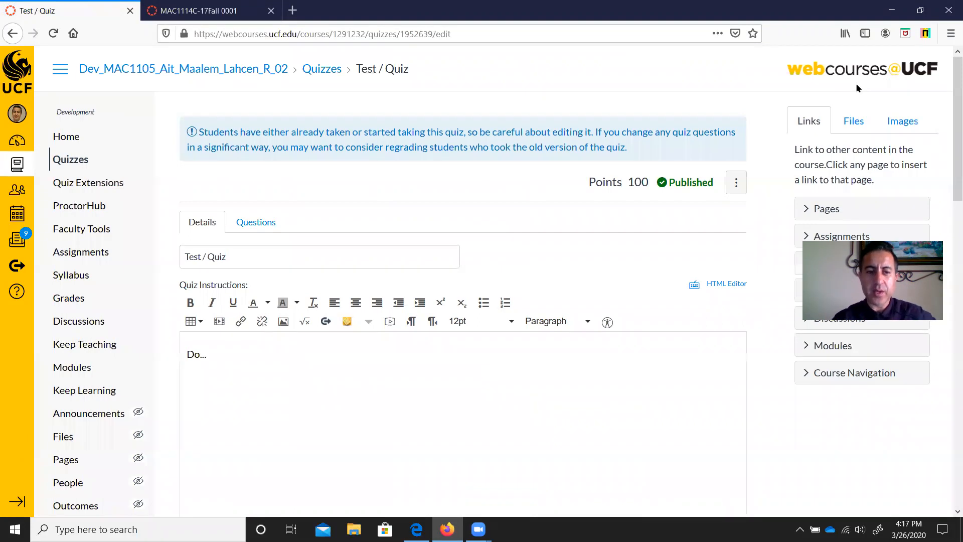
scroll(770, 274, down, 1)
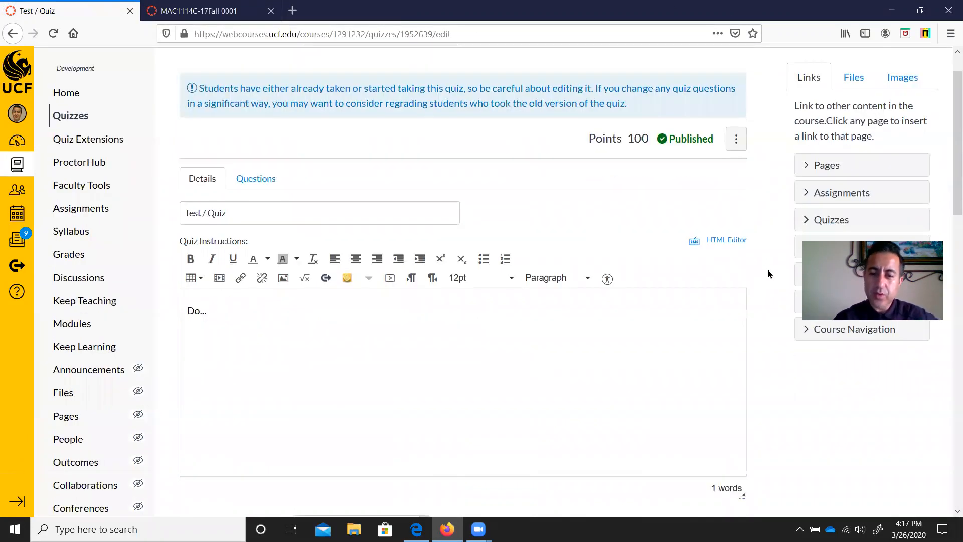
scroll(770, 274, down, 5)
drag(949, 252, 950, 471)
click(652, 472)
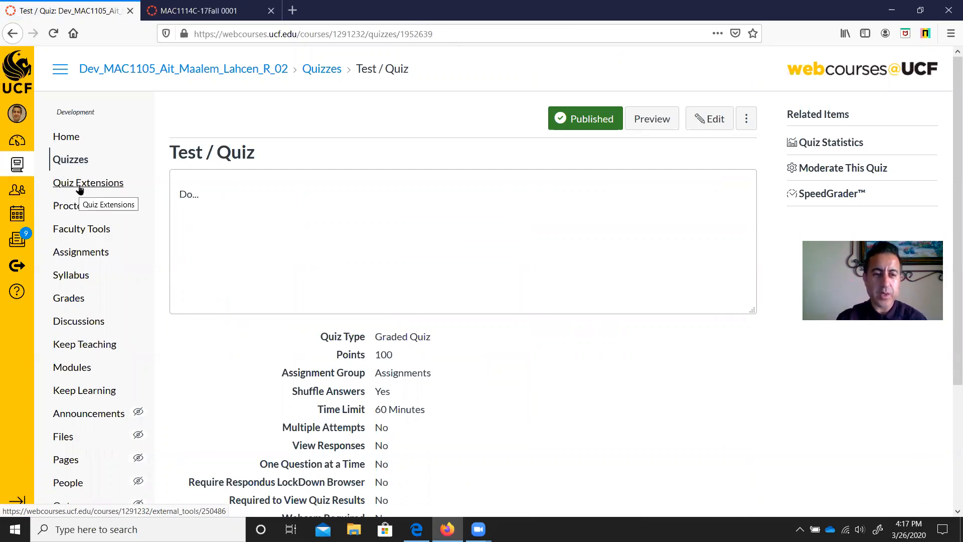
Open the Quiz Extensions tool, enter a student's name in the student filter, and read the extra-time instructions
click(80, 189)
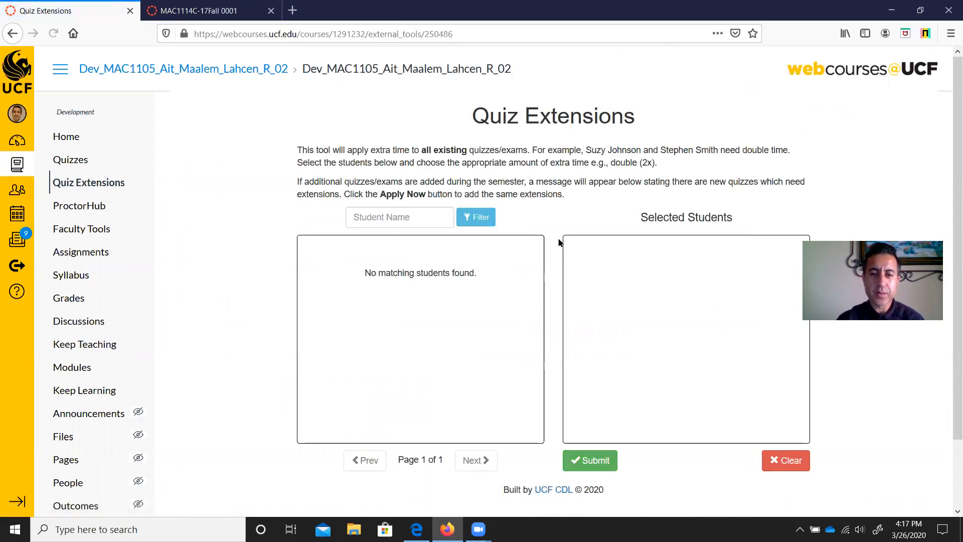
scroll(648, 134, down, 3)
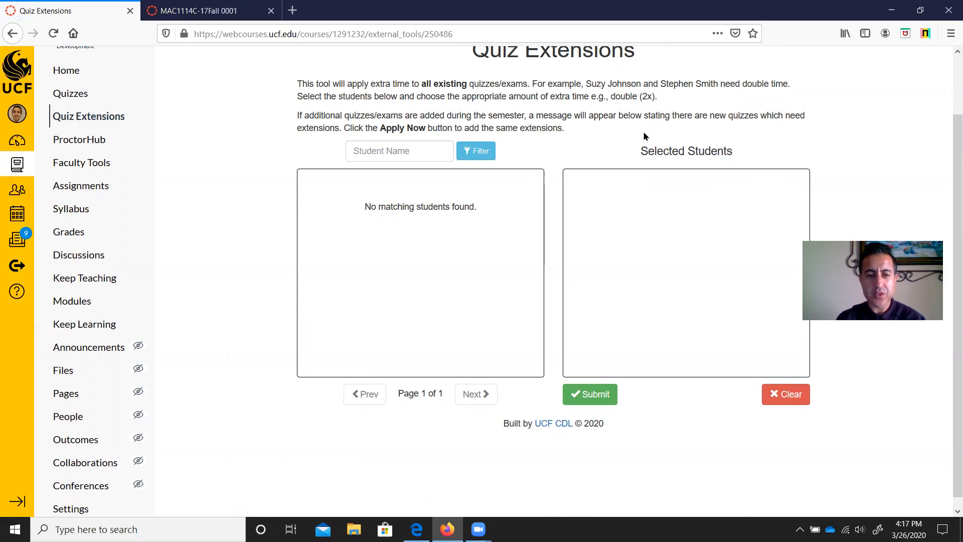
click(396, 156)
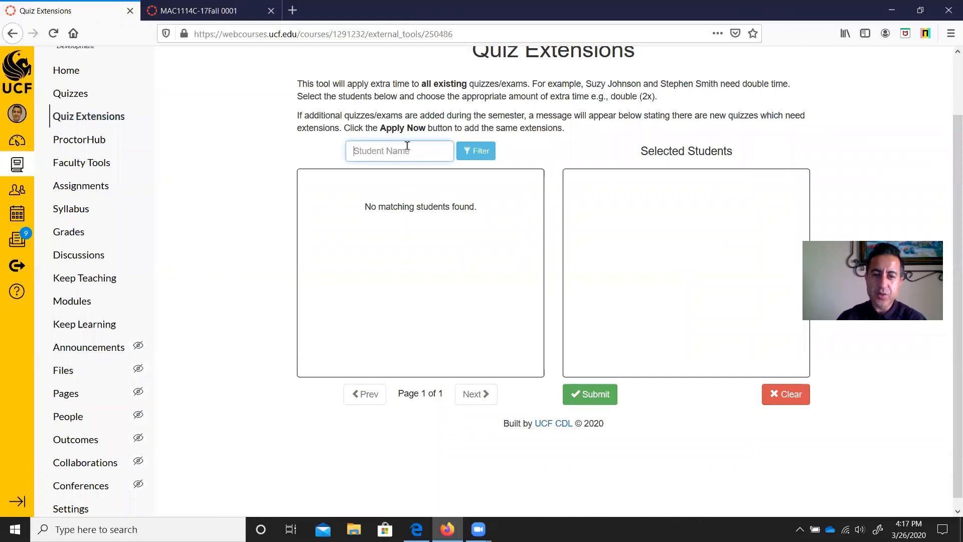
text(Rachid)
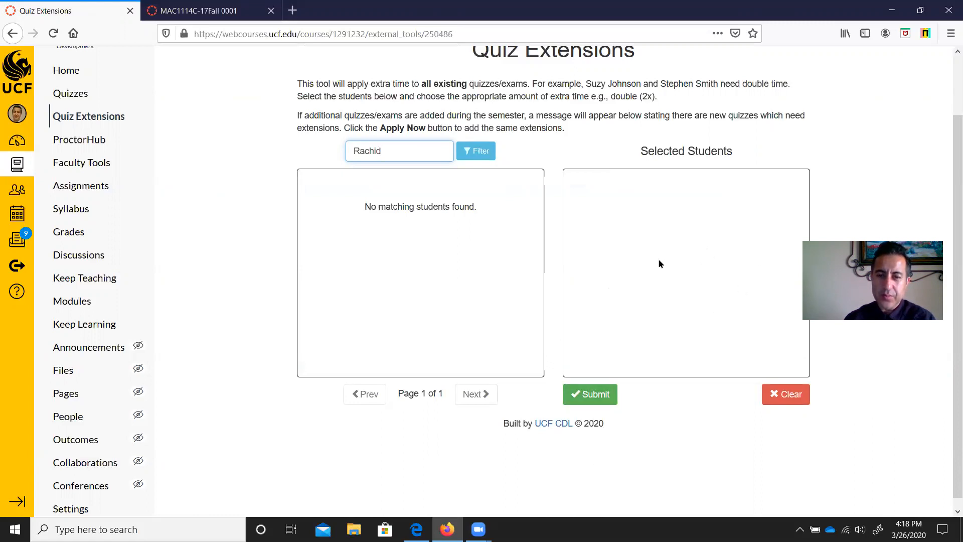
scroll(701, 275, up, 1)
scroll(701, 275, up, 2)
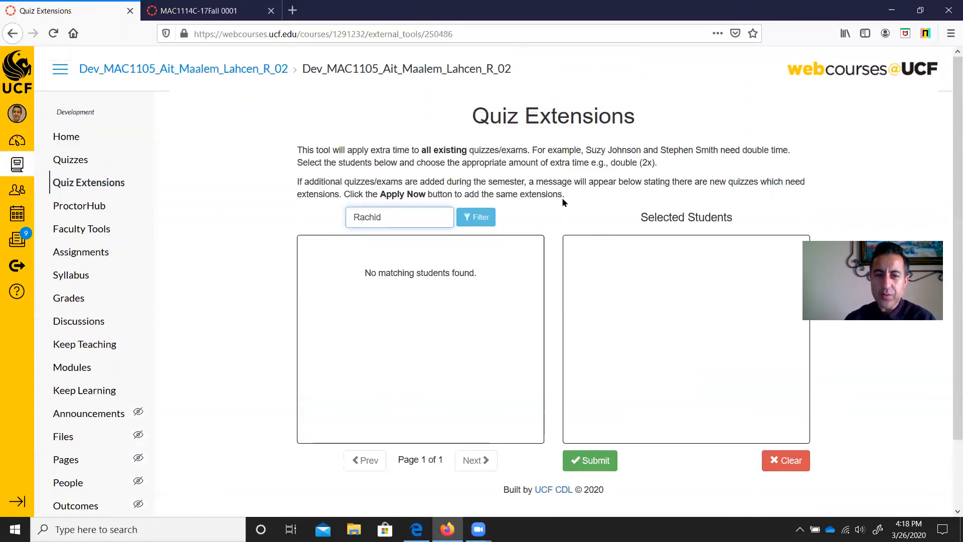
drag(361, 149, 527, 150)
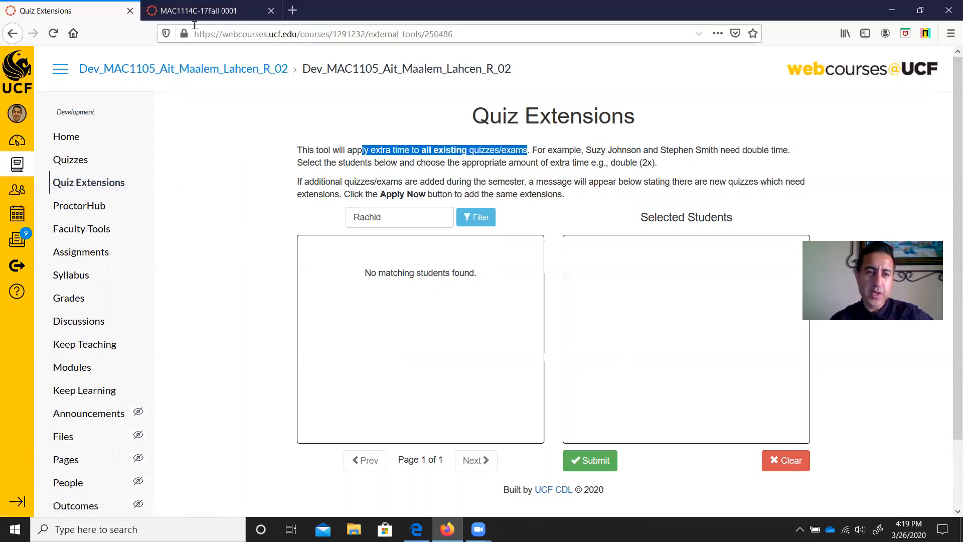
Switch to the MAC1114C-17Fall 0001 course and browse its list of quizzes
click(201, 10)
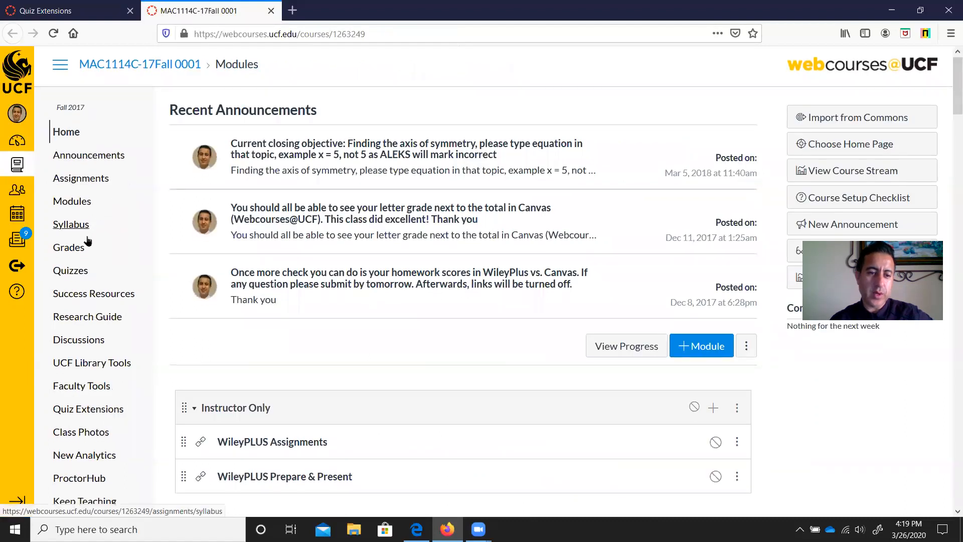
scroll(96, 246, down, 4)
scroll(92, 235, up, 3)
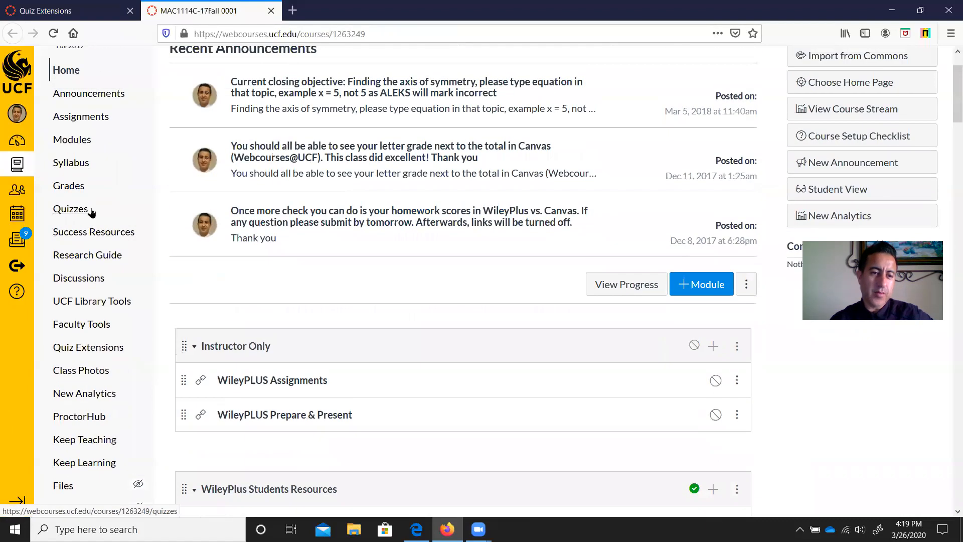
click(91, 209)
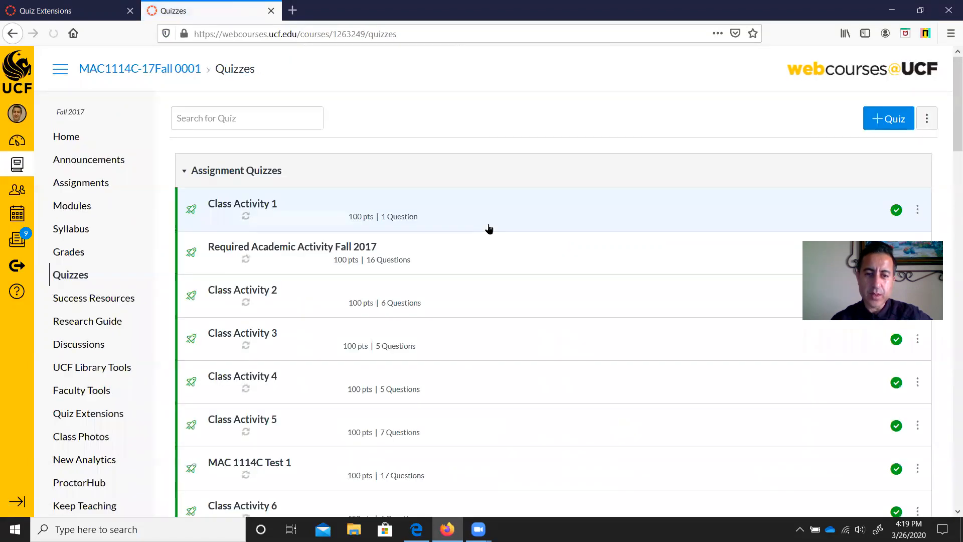
scroll(507, 225, down, 1)
scroll(508, 224, down, 4)
scroll(559, 225, up, 1)
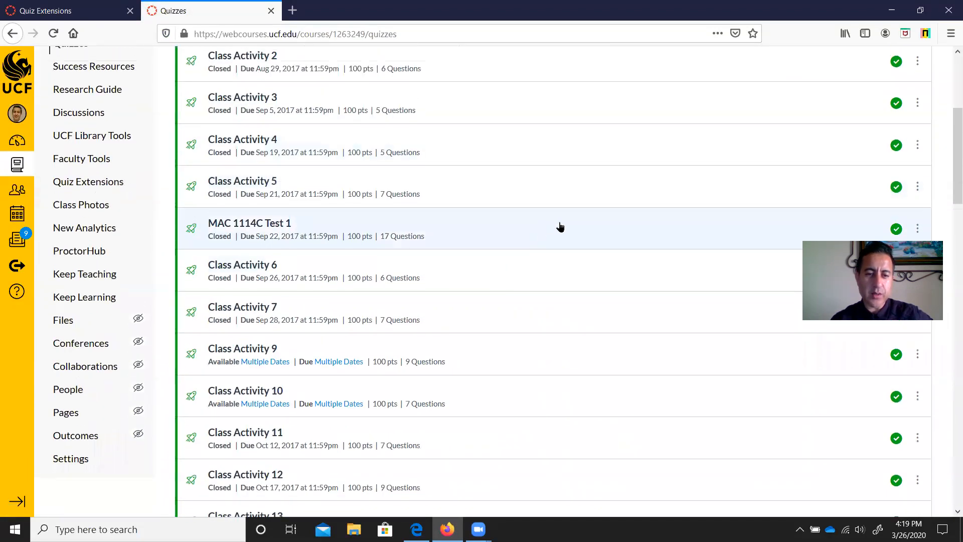
drag(950, 168, 949, 133)
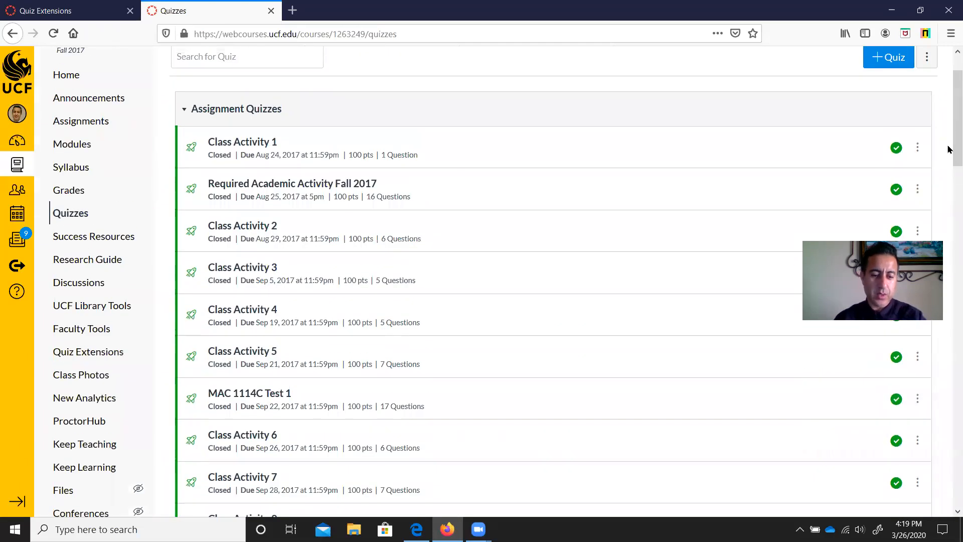
Search the quiz list page for "test 2" and open MAC 1114C Test 2
key(ctrl+f)
text(te)
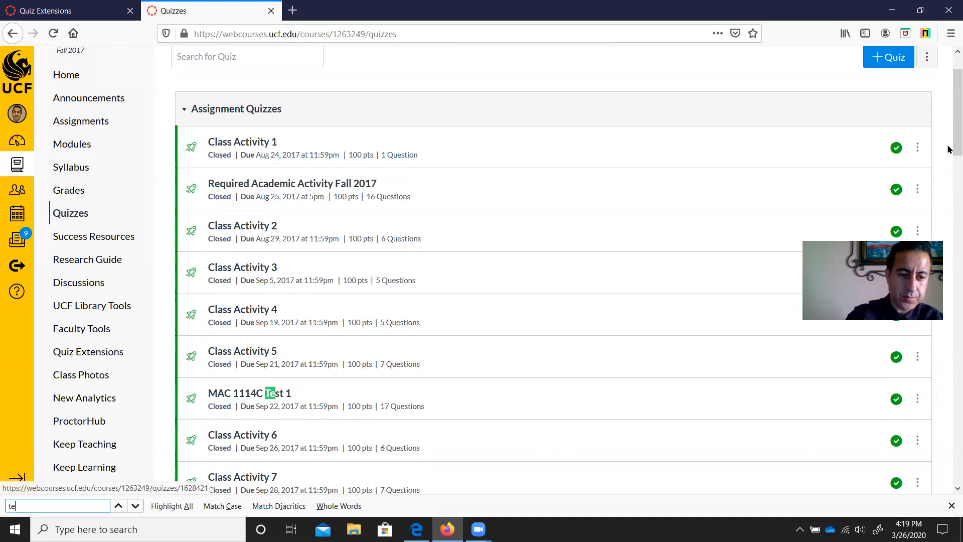
text(st 2)
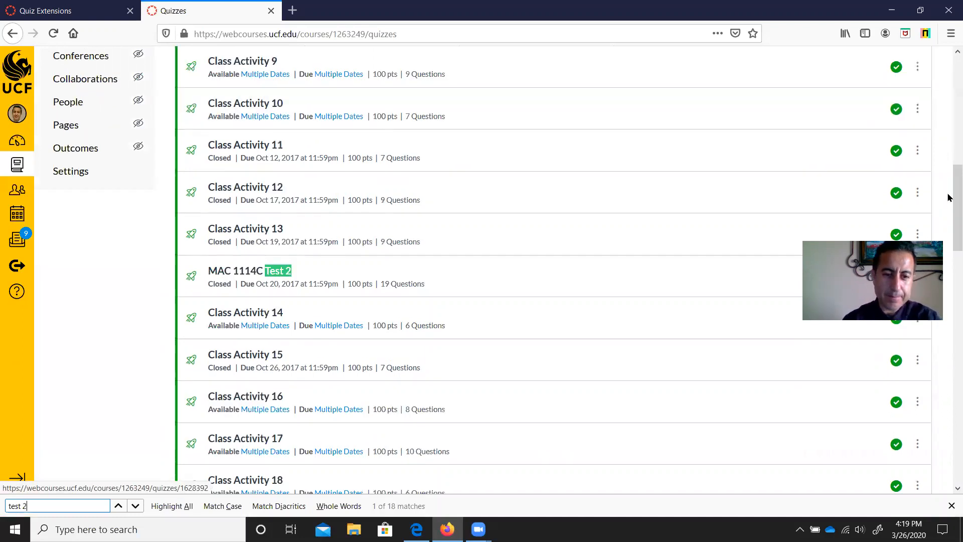
click(274, 273)
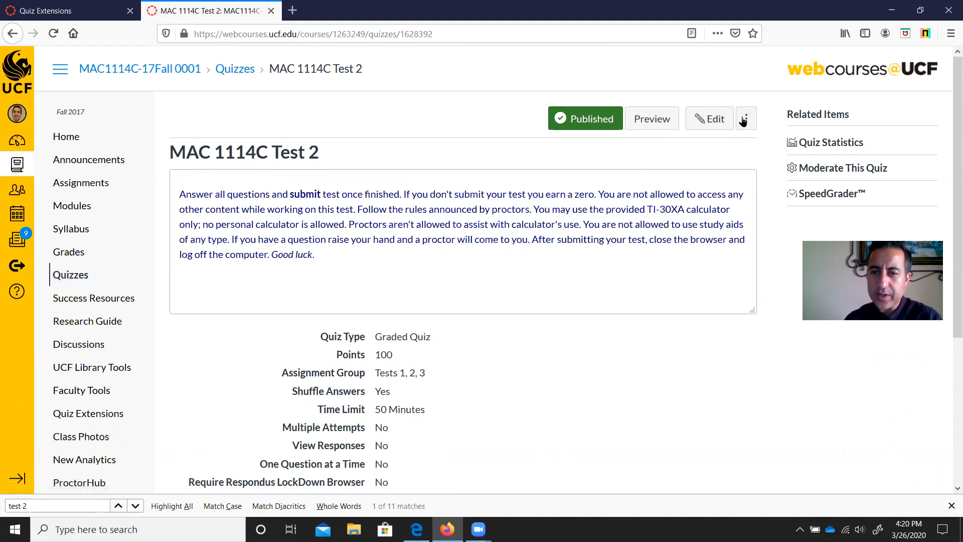
Open MAC 1114C Test 2 for editing and choose Tests 1, 2, 3 as its assignment group
click(710, 119)
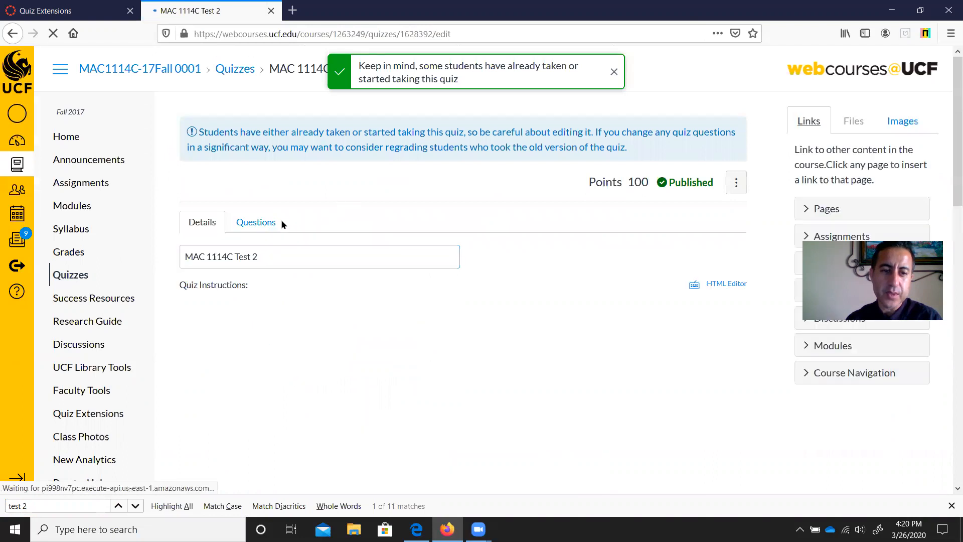
scroll(284, 224, down, 3)
click(286, 224)
scroll(453, 239, down, 7)
scroll(455, 245, up, 2)
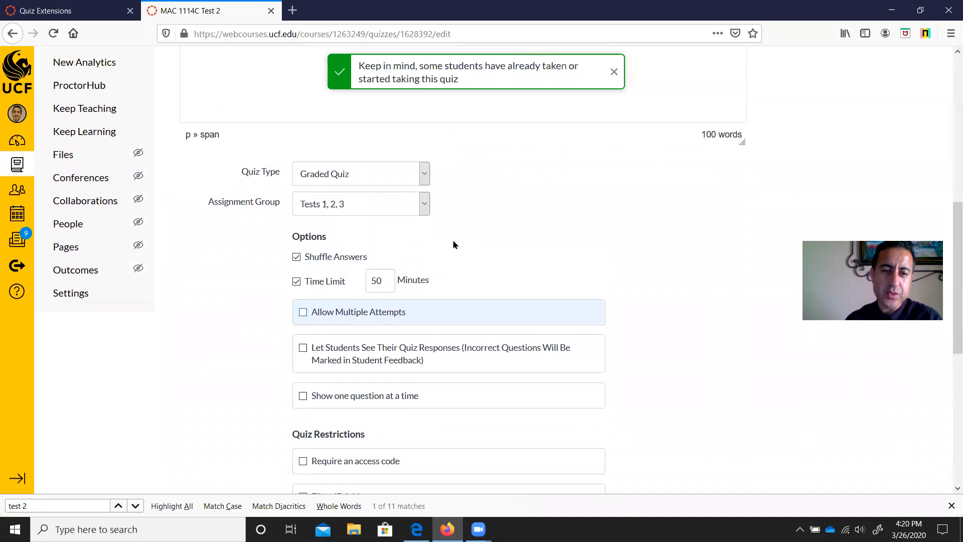
click(425, 207)
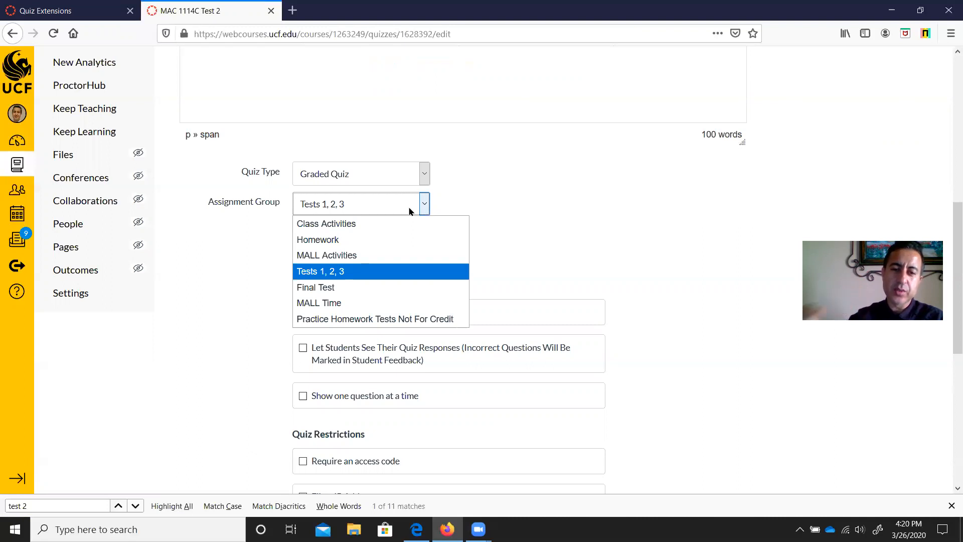
click(388, 272)
key(Tab)
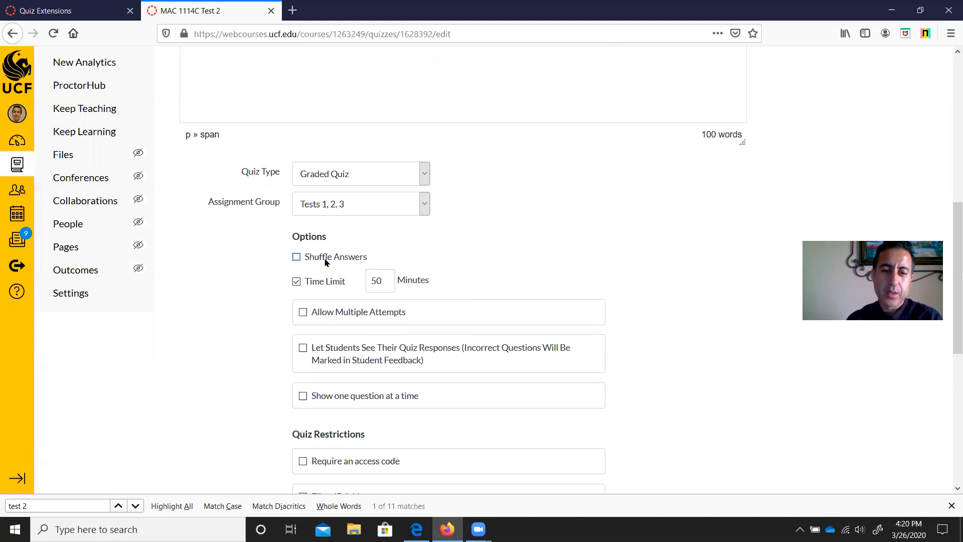
Review the test's attempt and response options, quiz restrictions, and the due and availability dates for Everyone
scroll(326, 261, down, 2)
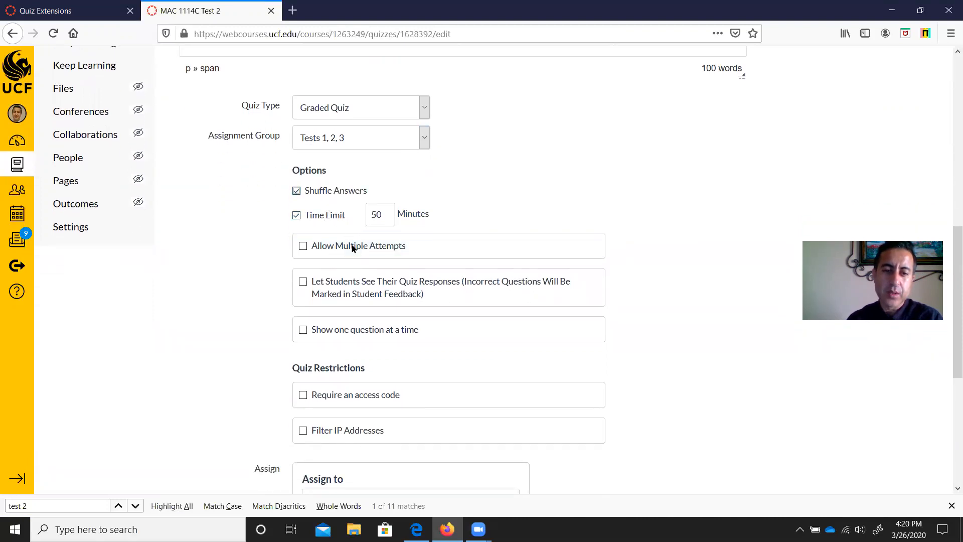
scroll(372, 258, down, 4)
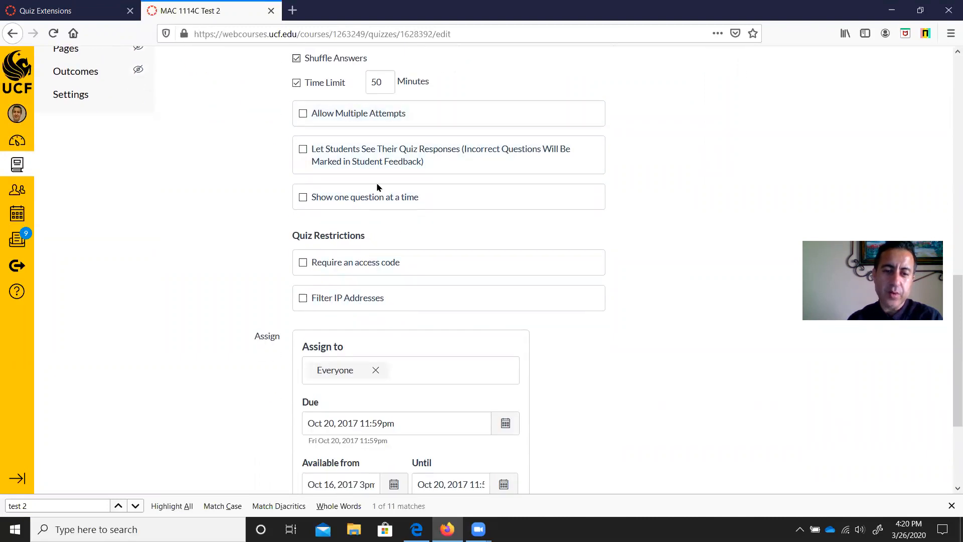
scroll(535, 257, down, 4)
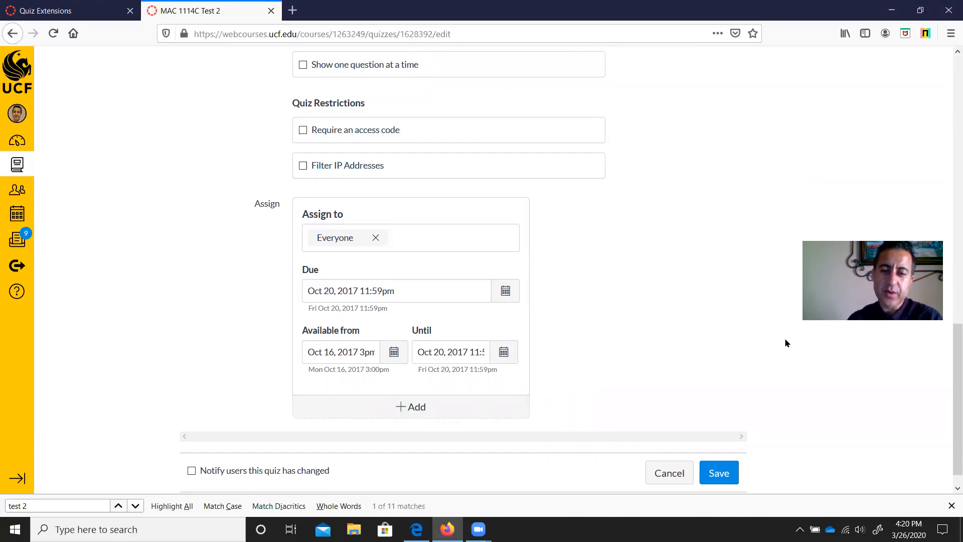
scroll(948, 271, up, 15)
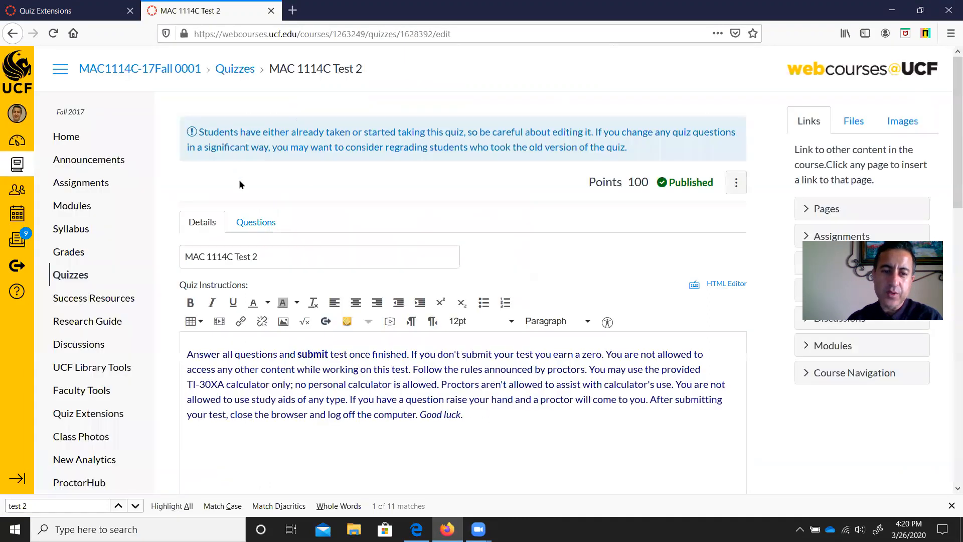
Open the test's questions and turn on Show Question Details
click(256, 222)
scroll(587, 266, down, 2)
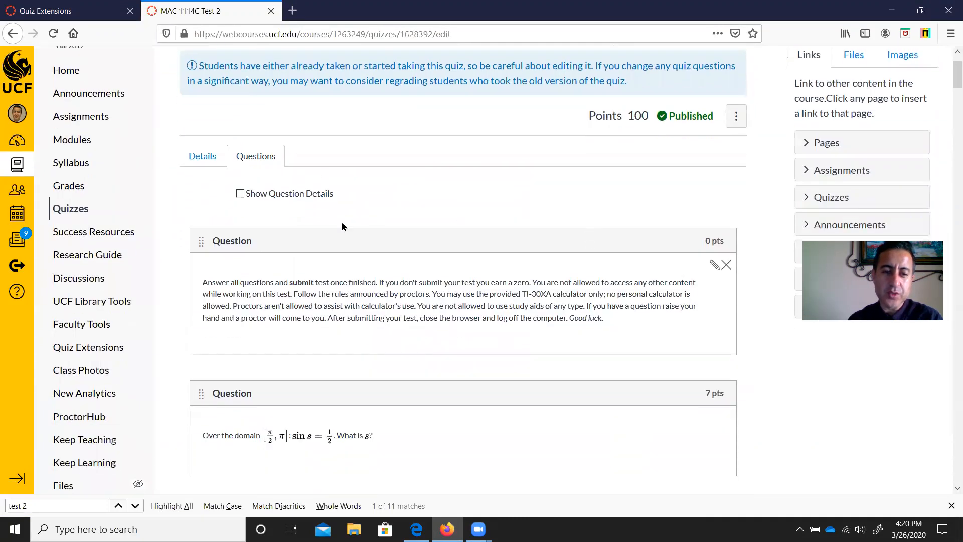
click(239, 195)
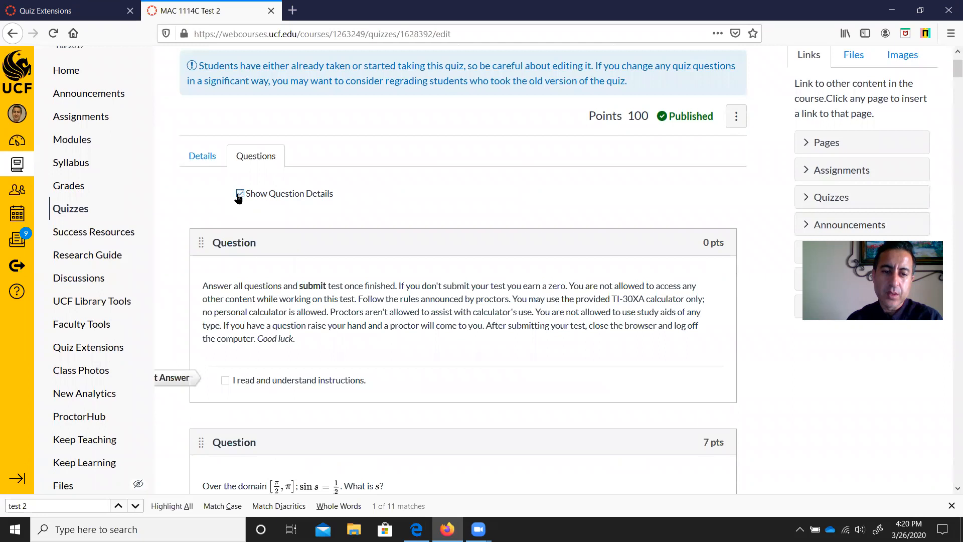
scroll(340, 201, up, 2)
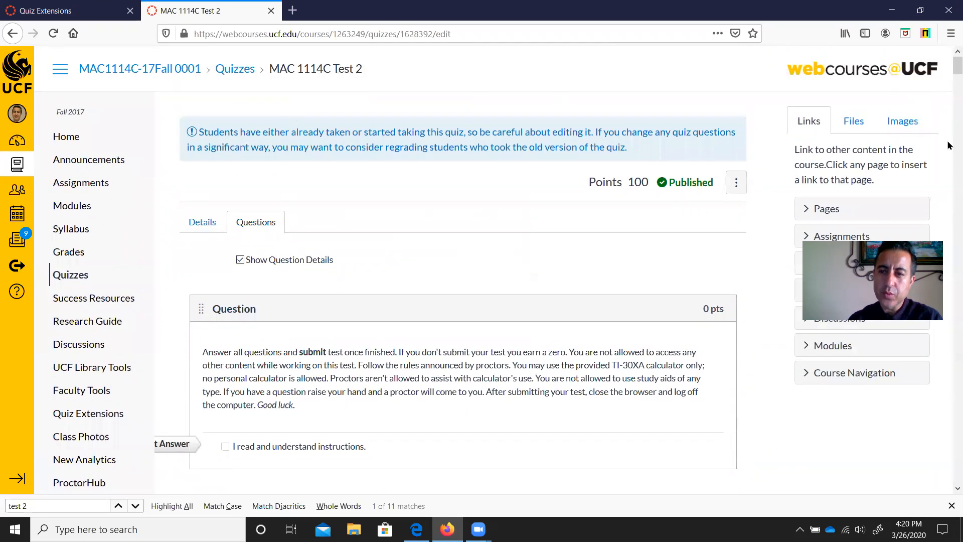
Examine the 0-point instructions question and the 7-point multiple-choice question with its answer choices
scroll(299, 218, down, 4)
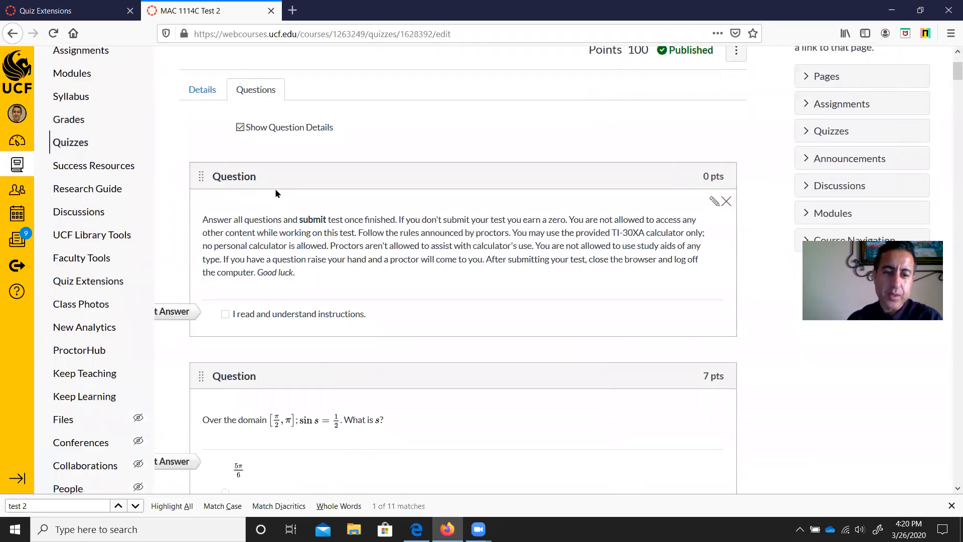
scroll(276, 193, down, 5)
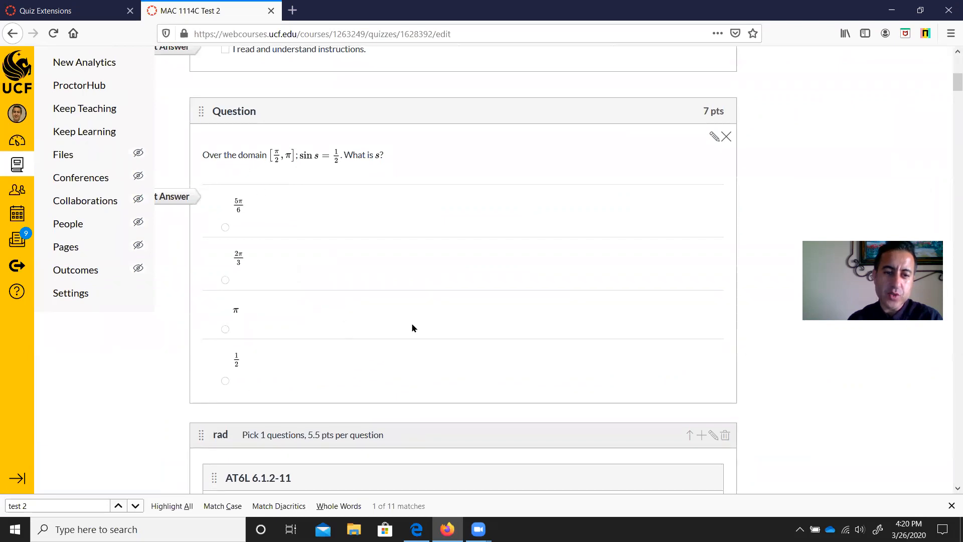
scroll(415, 320, up, 4)
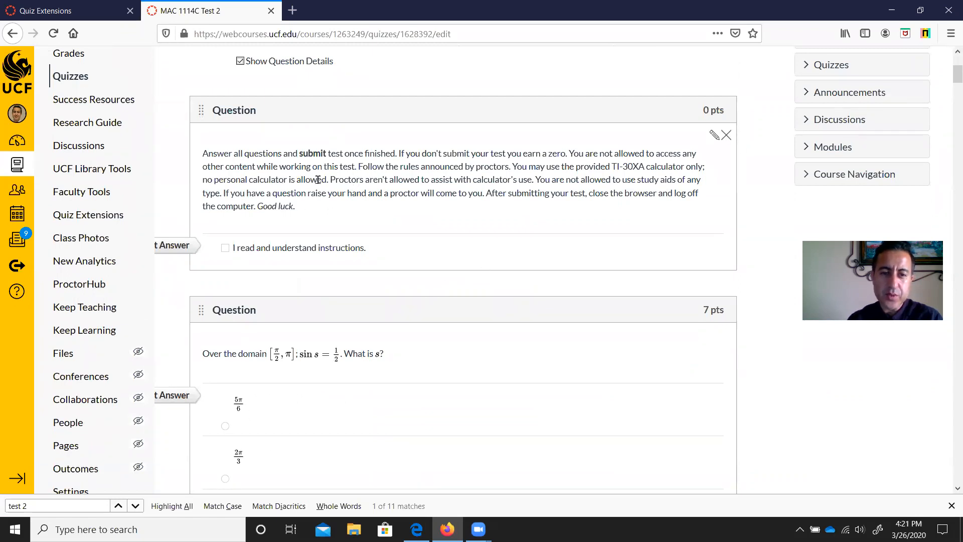
scroll(412, 194, down, 4)
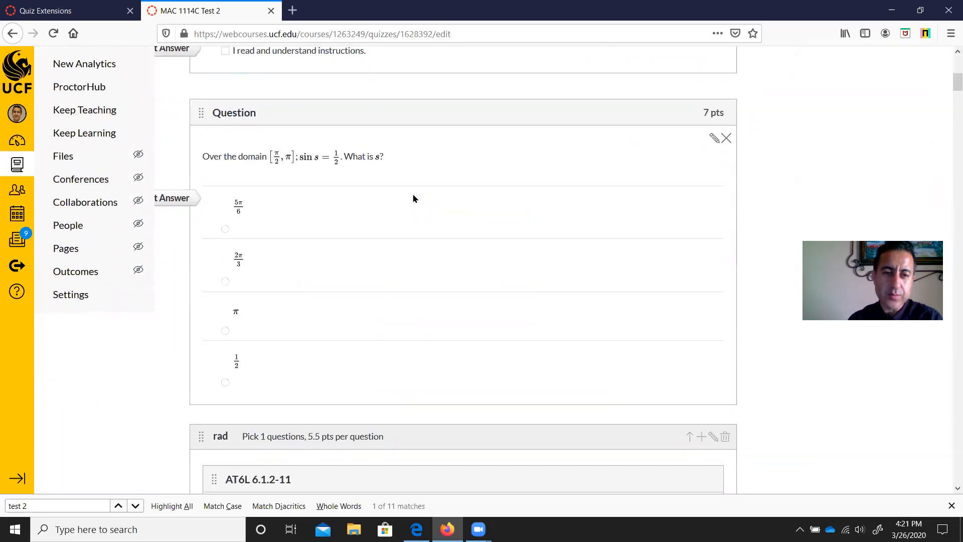
scroll(414, 196, up, 1)
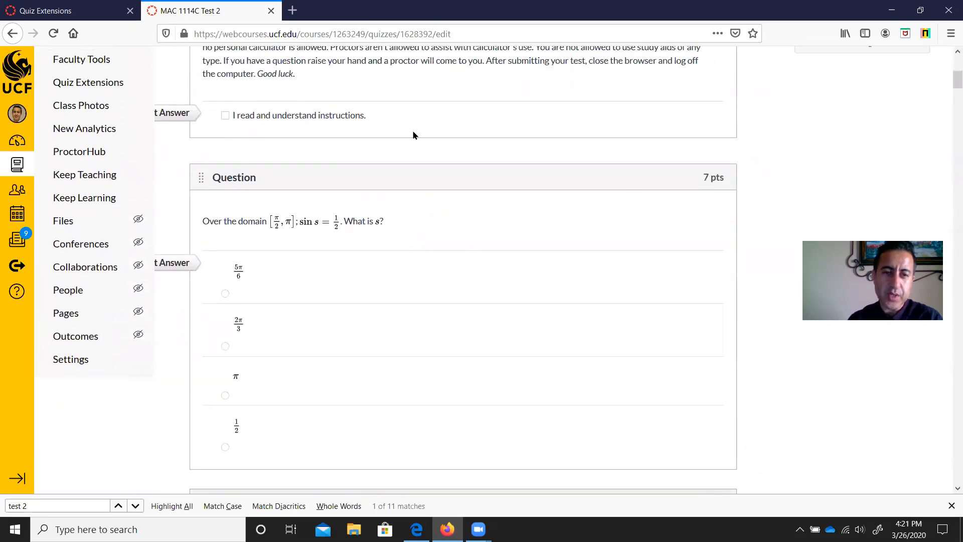
scroll(326, 158, down, 1)
scroll(373, 169, down, 1)
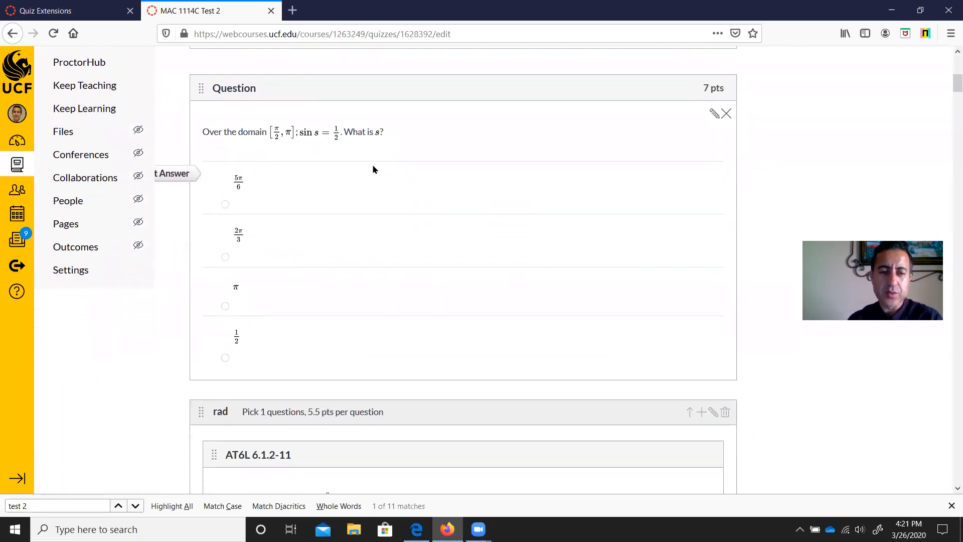
scroll(373, 169, down, 1)
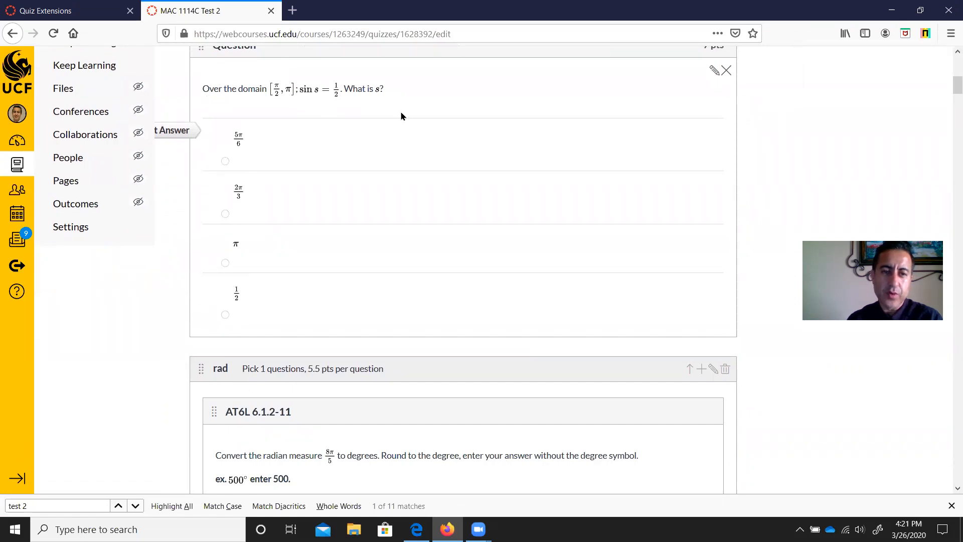
Examine the question groups from rad through app 2, including their numerical questions and correct answers
scroll(351, 216, down, 7)
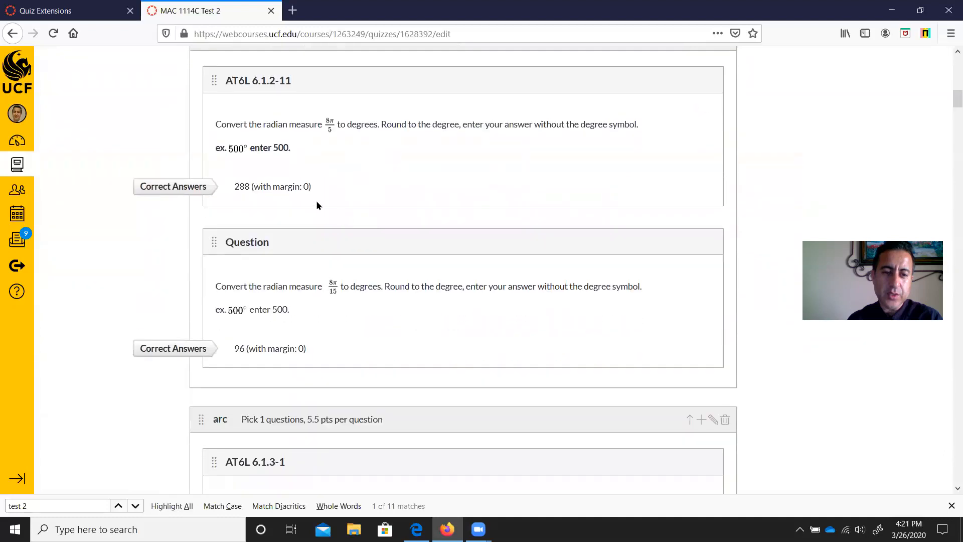
scroll(274, 196, up, 7)
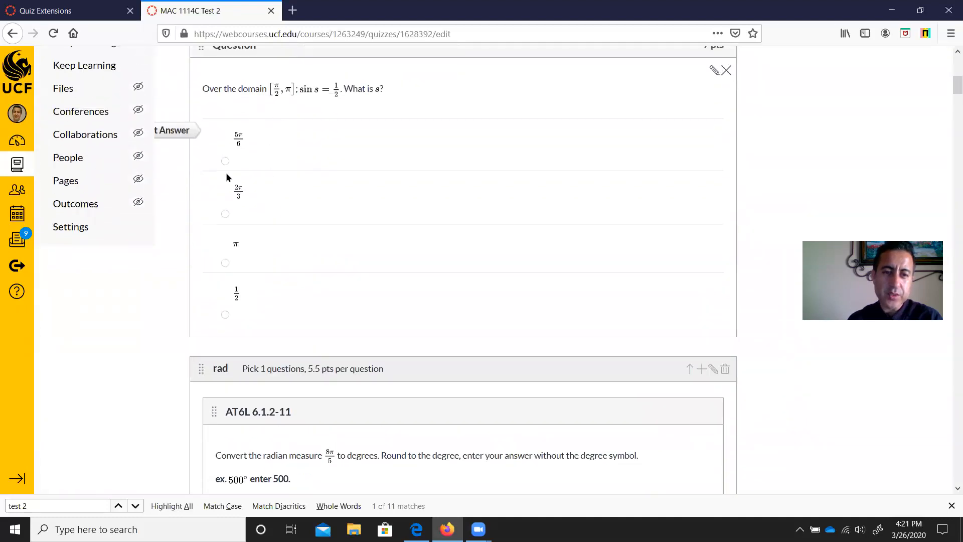
scroll(390, 194, down, 4)
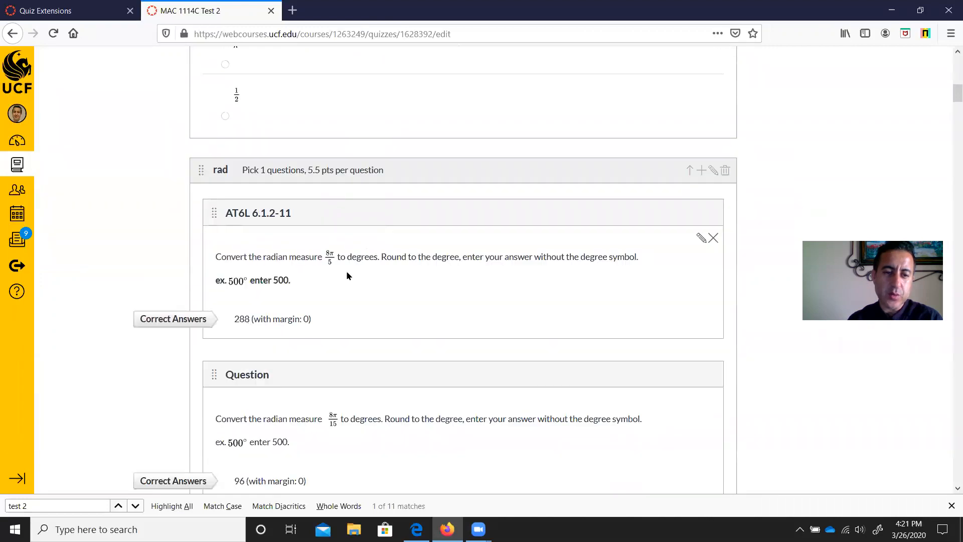
scroll(352, 281, down, 1)
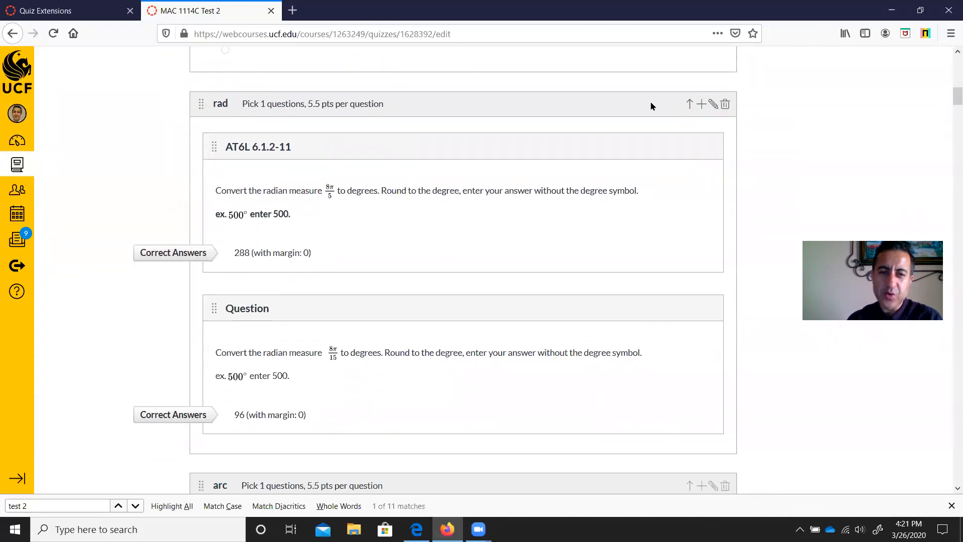
scroll(691, 211, up, 10)
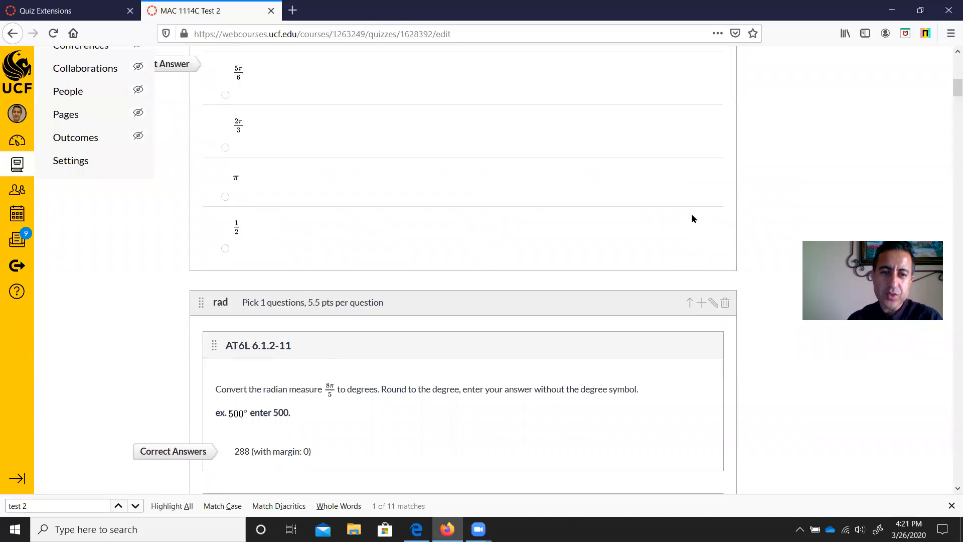
scroll(692, 221, down, 4)
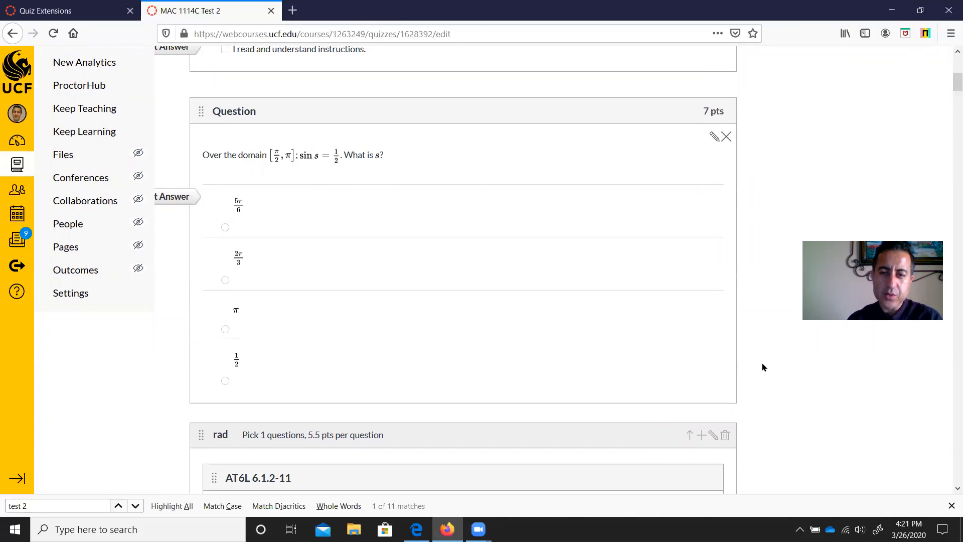
scroll(642, 321, down, 3)
scroll(647, 318, down, 4)
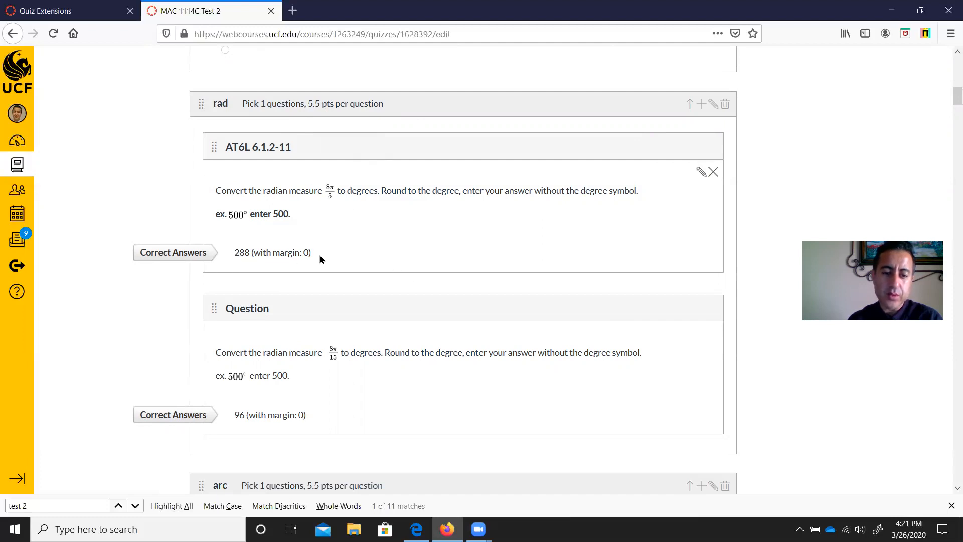
scroll(320, 259, down, 20)
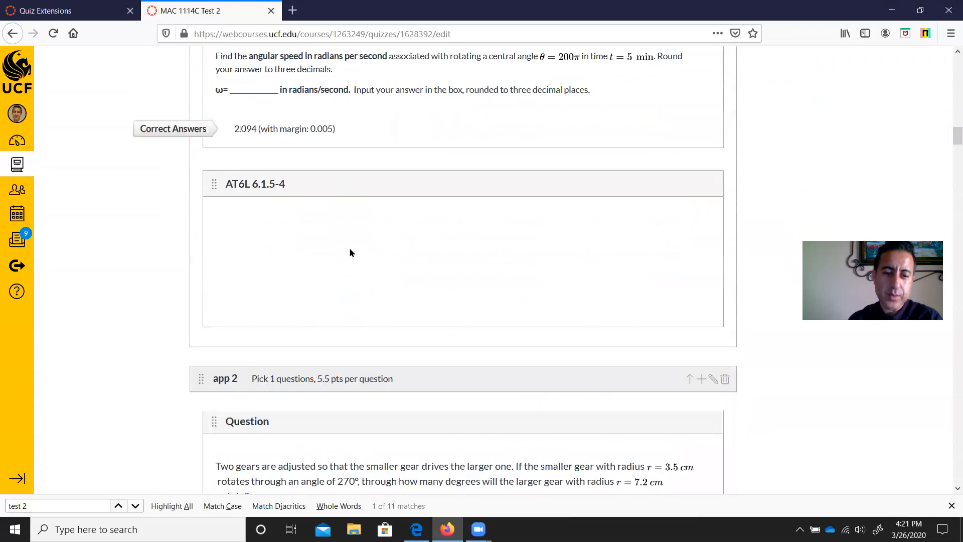
scroll(351, 252, down, 7)
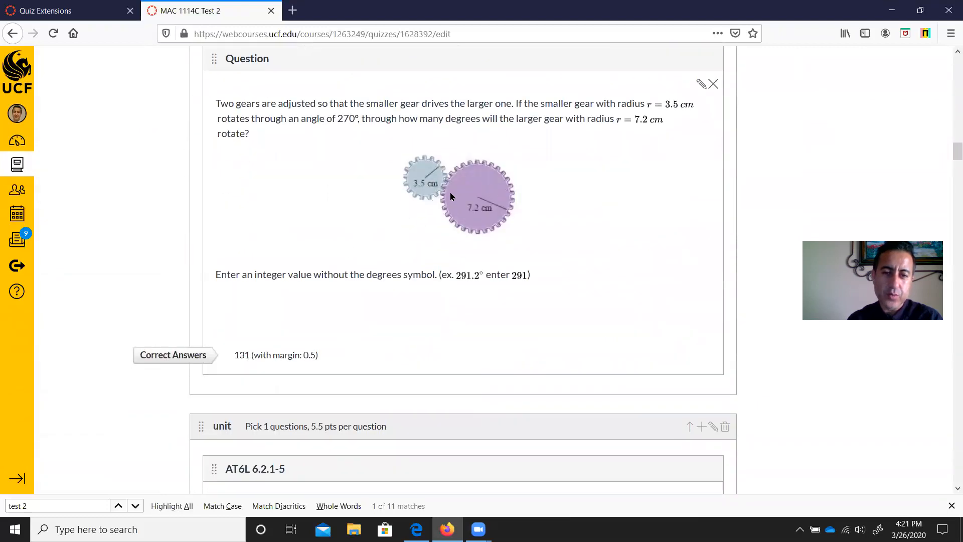
Examine the unit, amp, equation and period question groups, including the sound-wave matching question and the answer choices for the graph's equation
scroll(518, 191, down, 14)
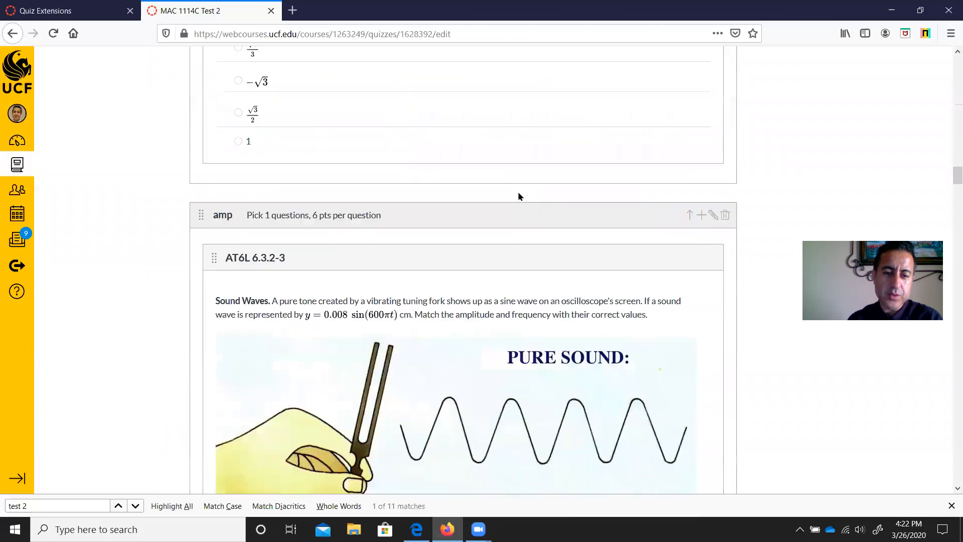
scroll(526, 202, down, 4)
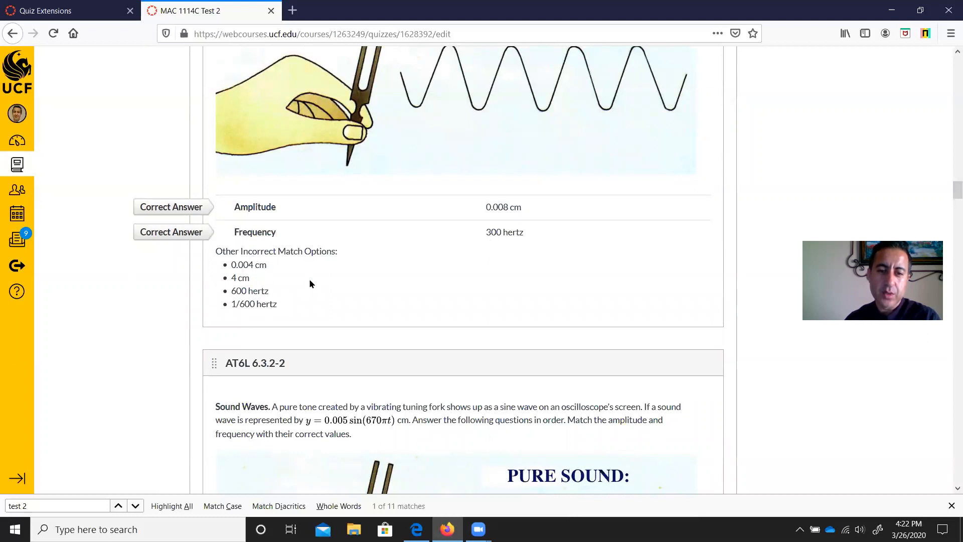
scroll(324, 274, down, 15)
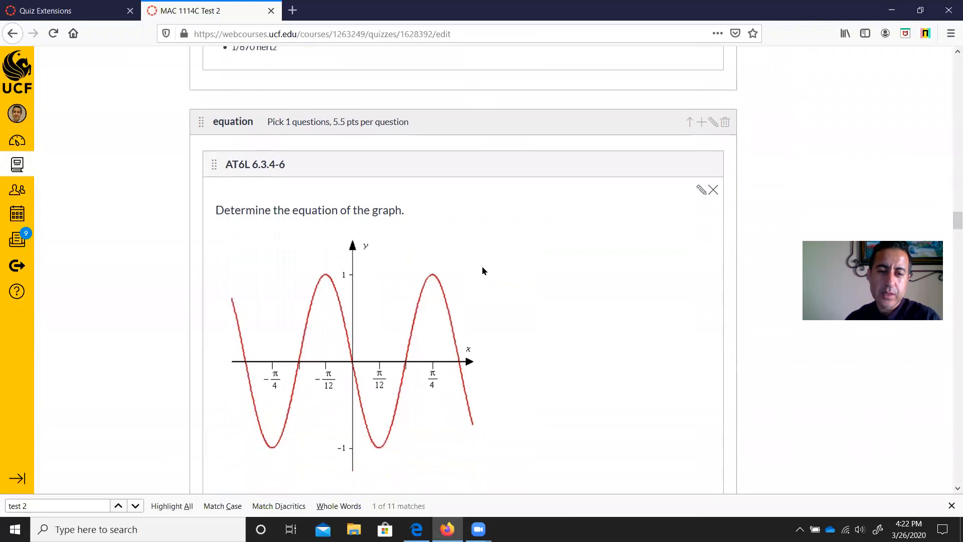
scroll(482, 269, down, 1)
scroll(483, 270, down, 3)
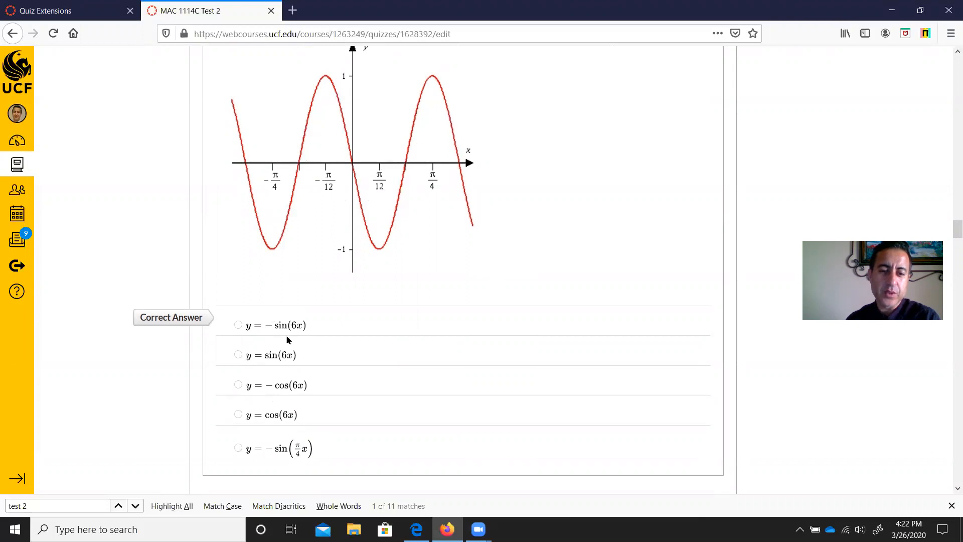
scroll(419, 218, down, 8)
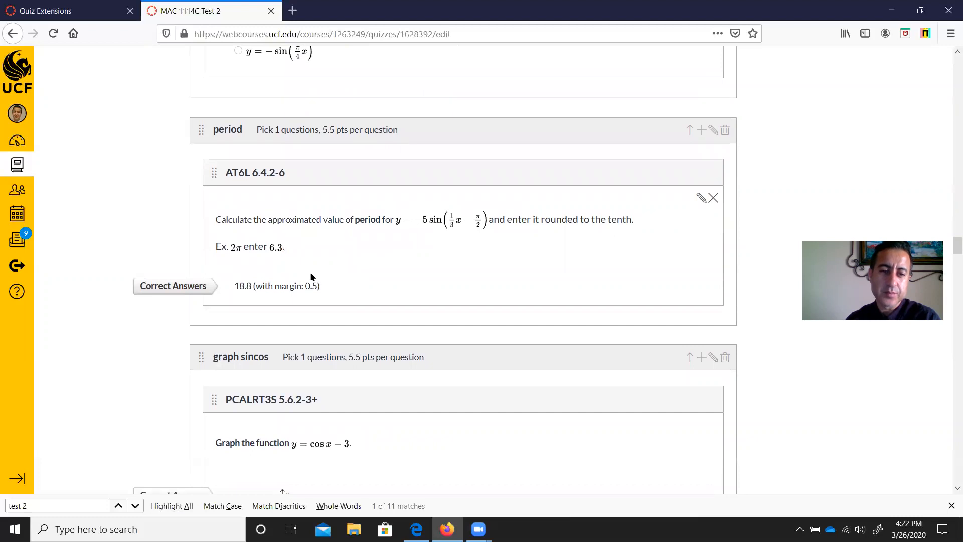
Examine the graph sincos and phase shift question groups with their graph and multiple-choice answers
scroll(328, 273, down, 5)
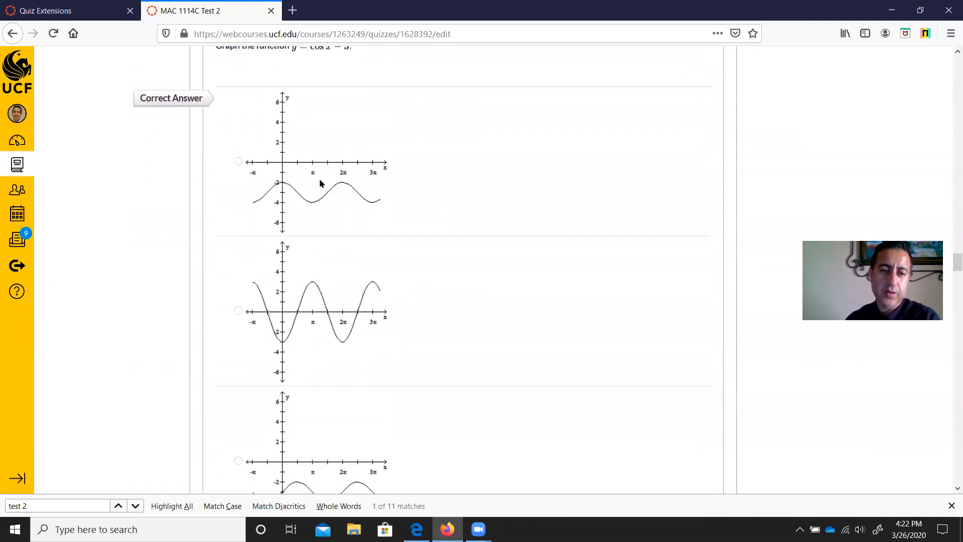
scroll(407, 325, down, 3)
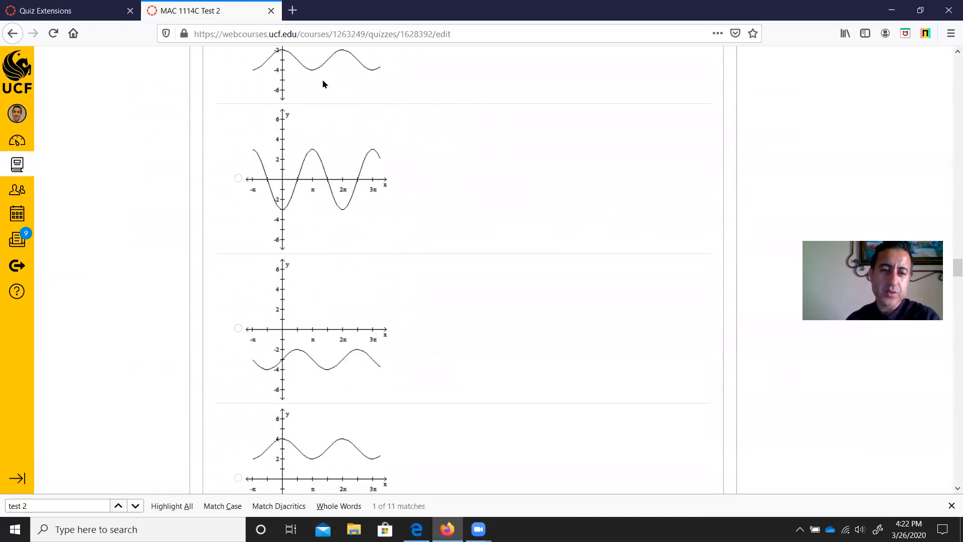
scroll(323, 87, down, 10)
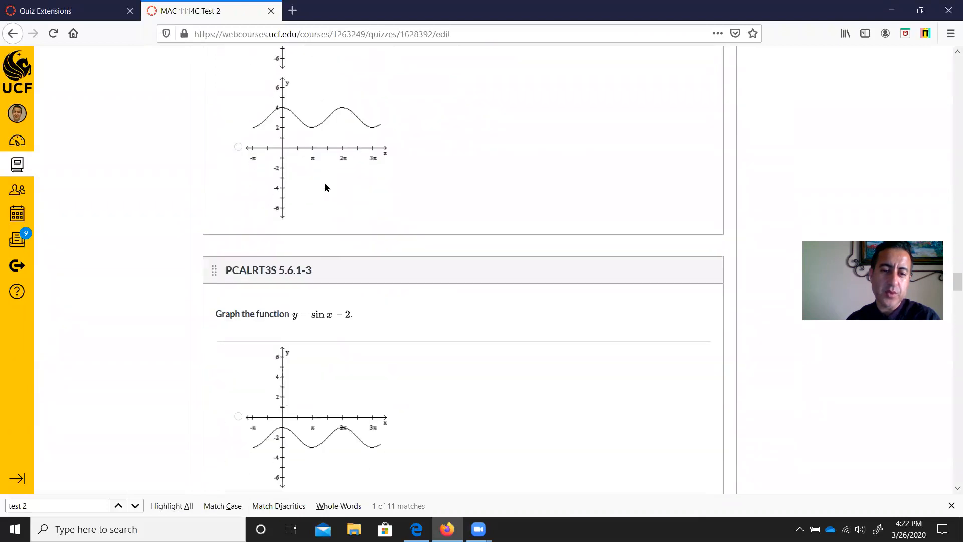
scroll(326, 189, down, 15)
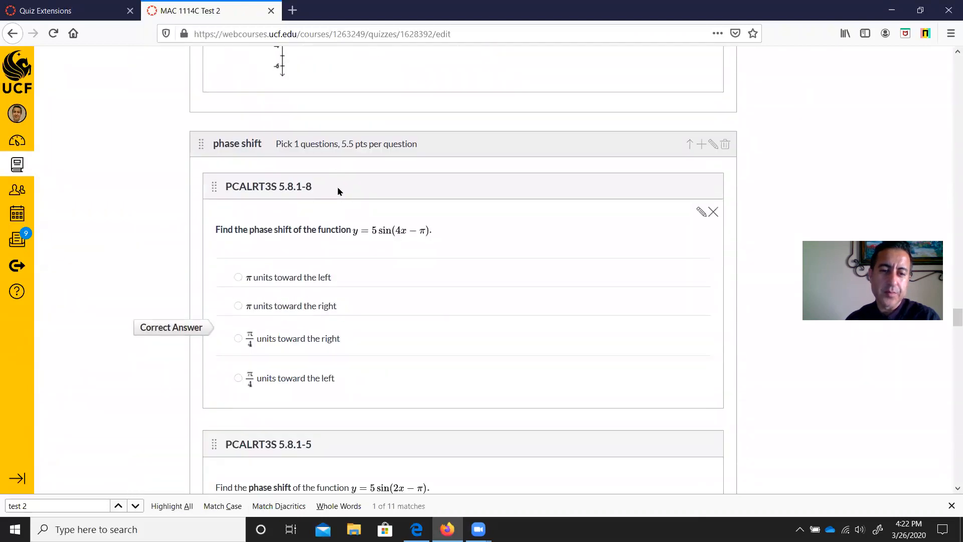
scroll(337, 186, down, 10)
Examine the ungrouped 5.5-point questions on picking the correct graph and on Sonic Booms, including their correct answers
scroll(529, 194, up, 1)
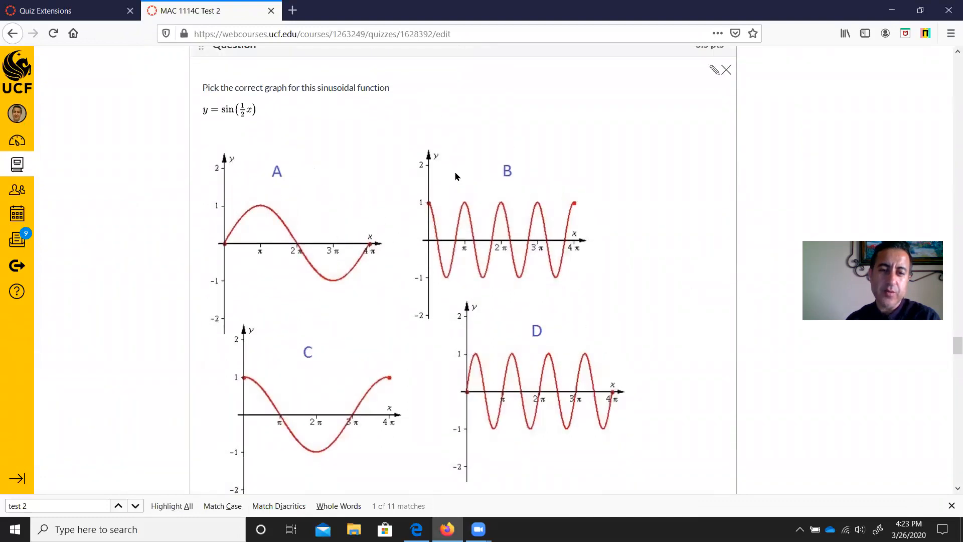
scroll(511, 314, down, 6)
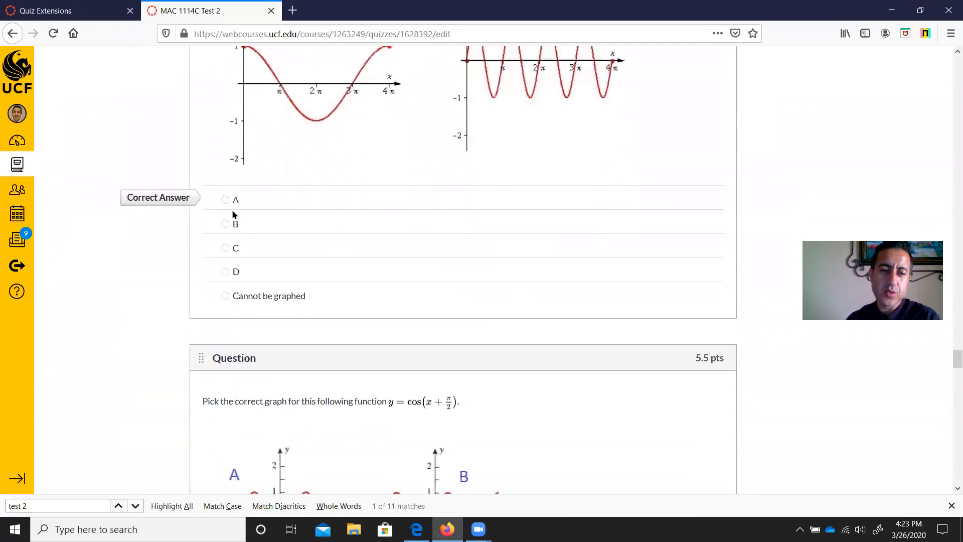
scroll(378, 259, up, 10)
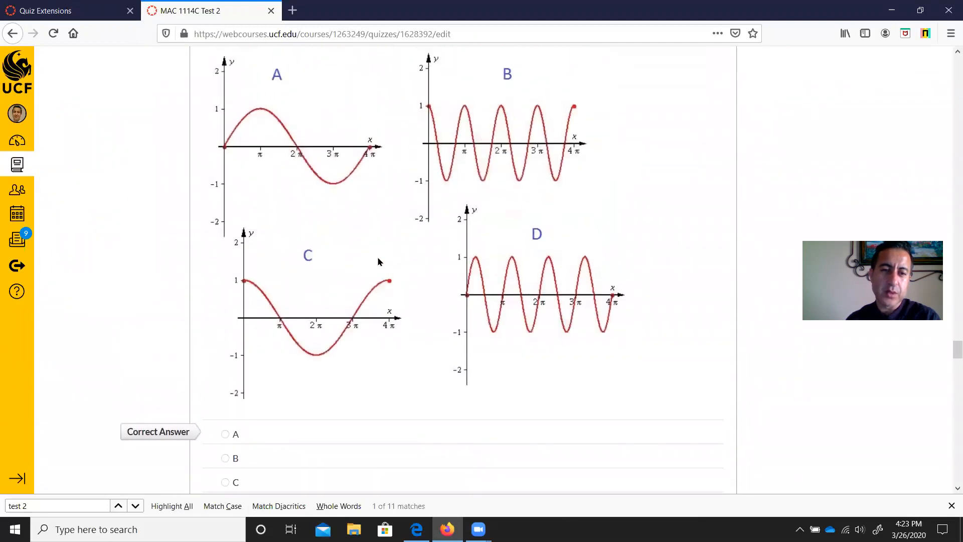
scroll(387, 300, down, 15)
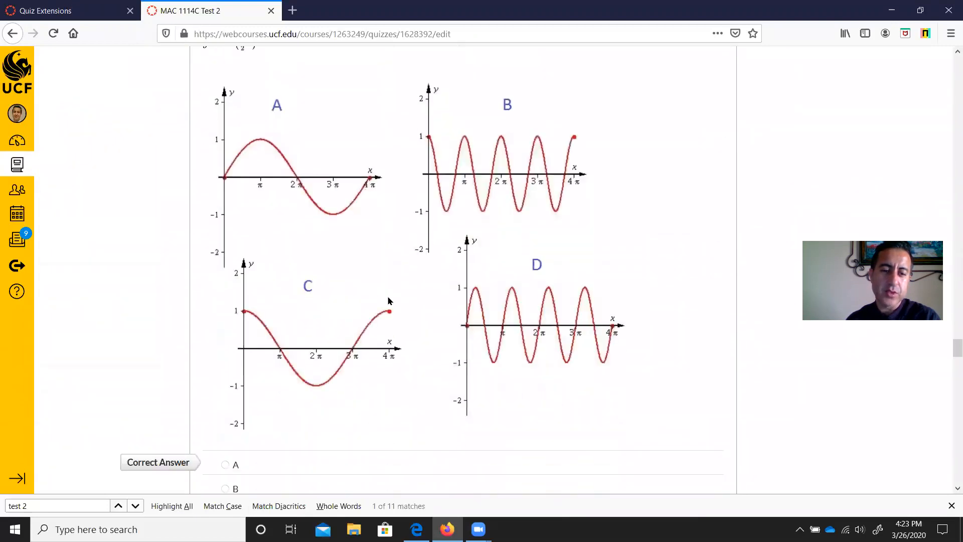
scroll(402, 294, down, 10)
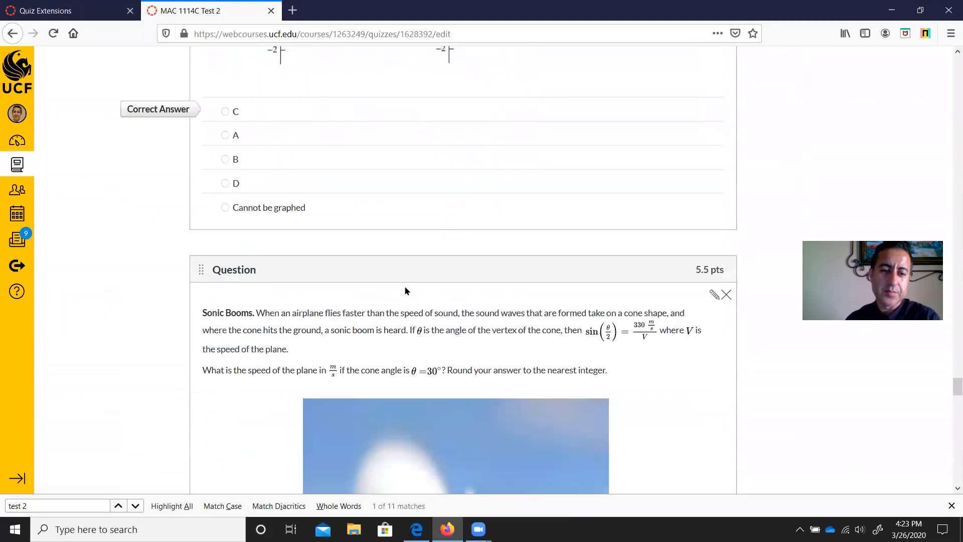
scroll(441, 301, down, 2)
scroll(471, 283, up, 3)
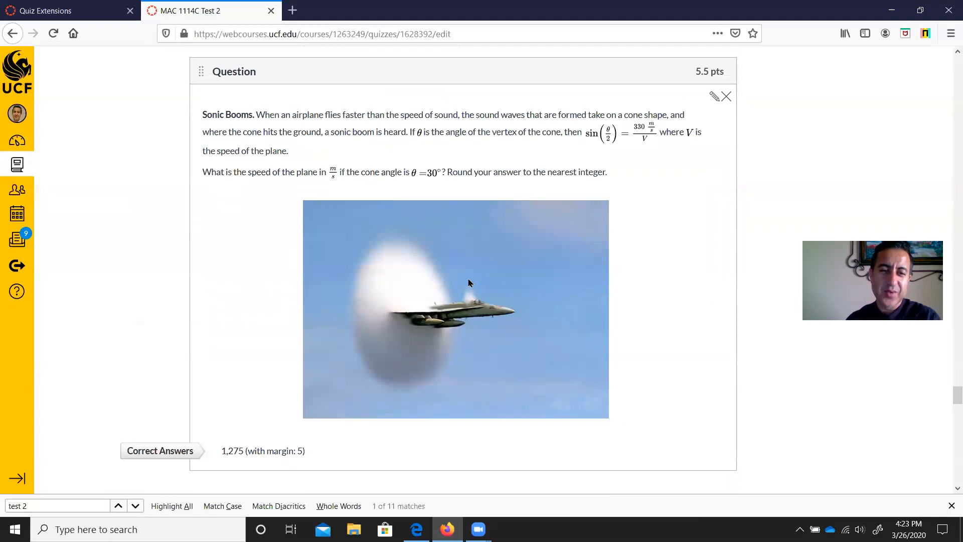
scroll(471, 283, up, 2)
scroll(469, 283, down, 2)
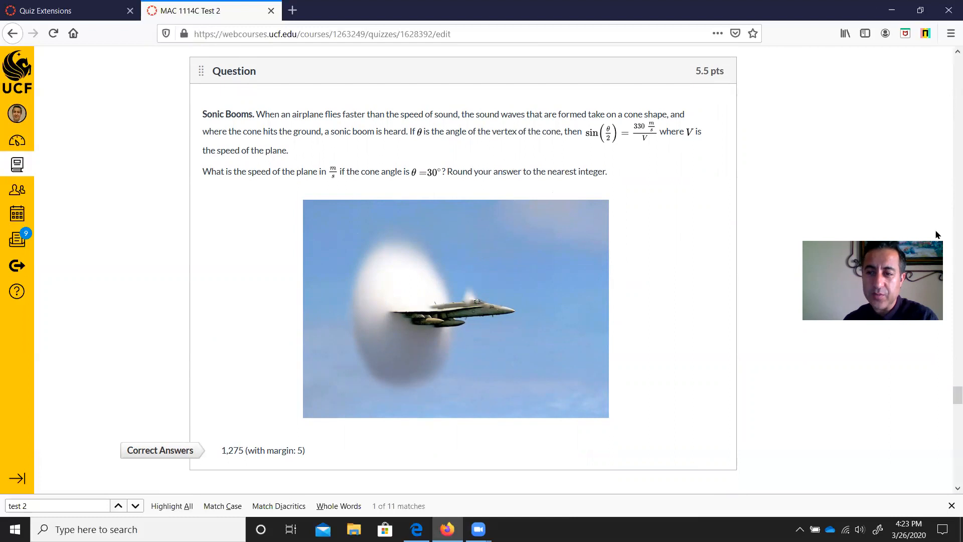
Look back over the graph-picking, y = sin x − 2 and phase shift questions
scroll(820, 200, up, 10)
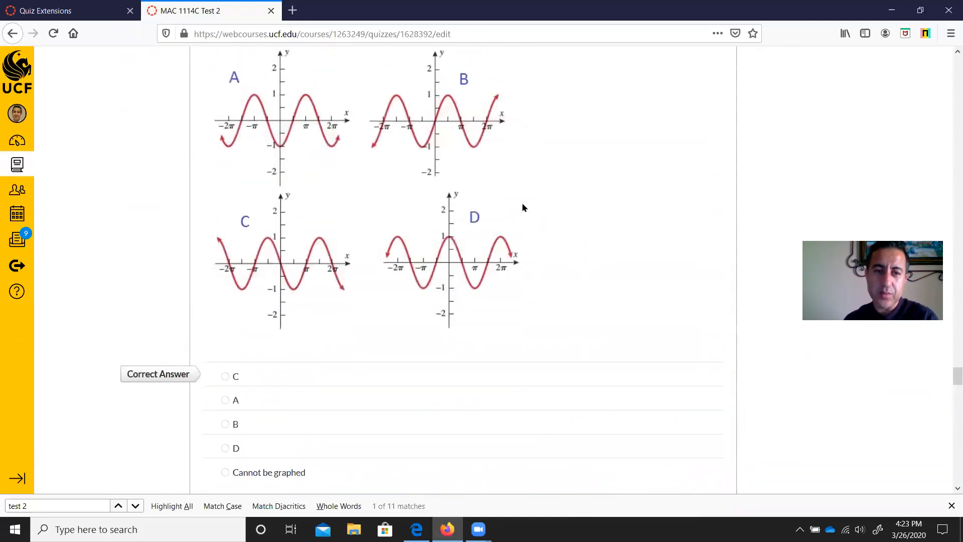
drag(949, 376, 949, 309)
scroll(591, 305, up, 5)
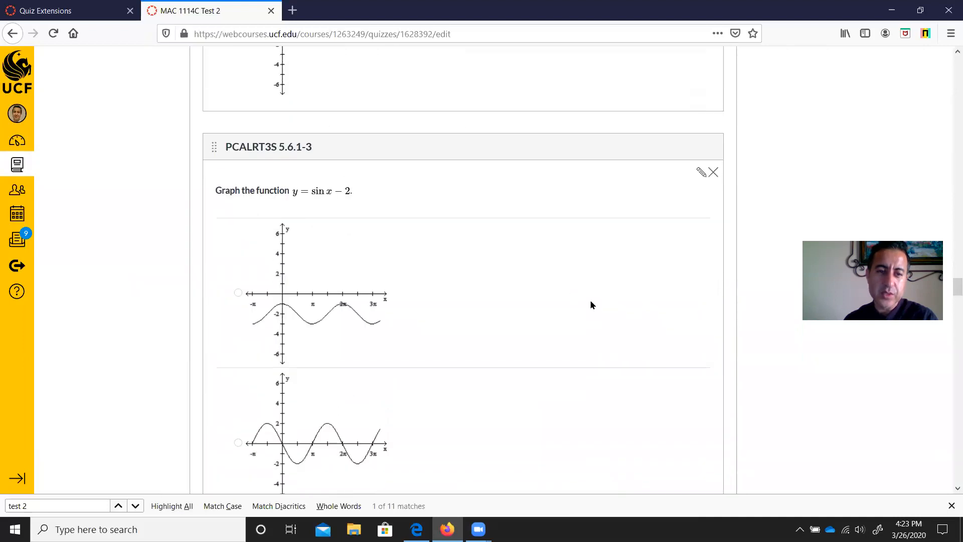
scroll(343, 188, down, 5)
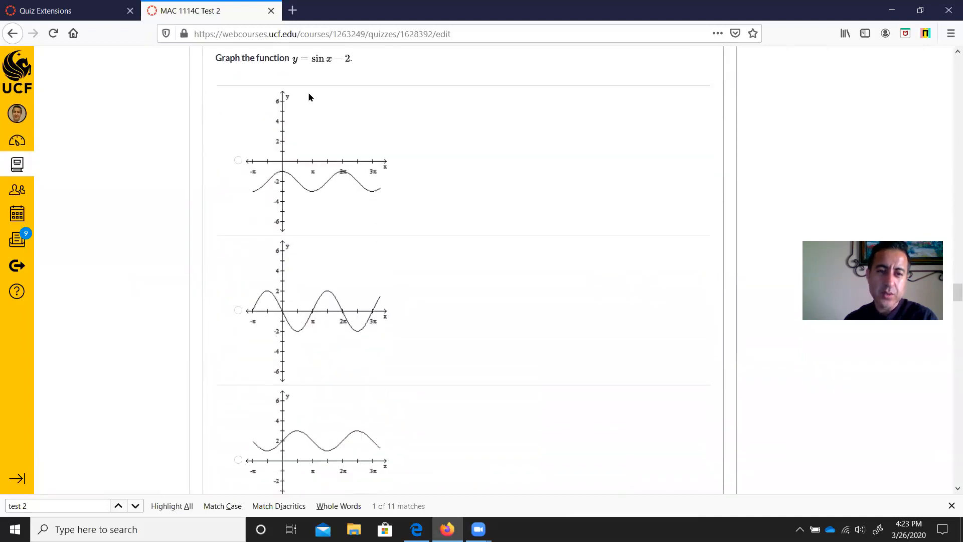
scroll(310, 231, down, 6)
scroll(310, 234, down, 14)
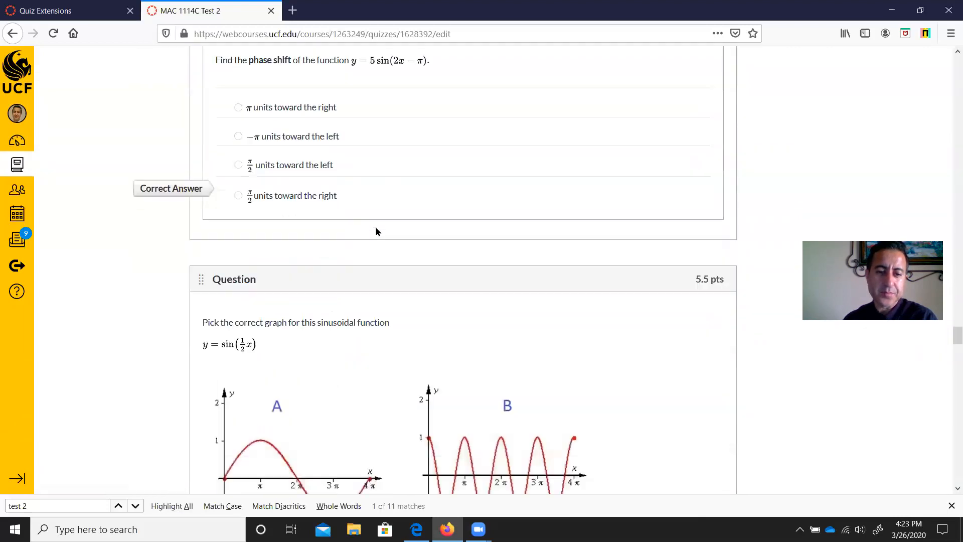
scroll(377, 230, down, 3)
Open the 0-point instructions question for editing, review its Multiple Answers setup, and close it without updating
drag(957, 339, 948, 2)
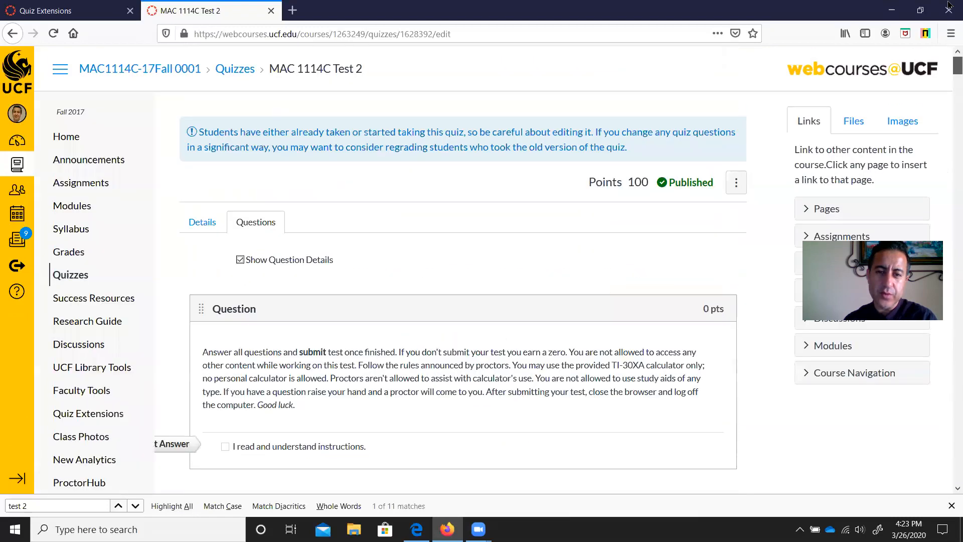
scroll(424, 263, down, 6)
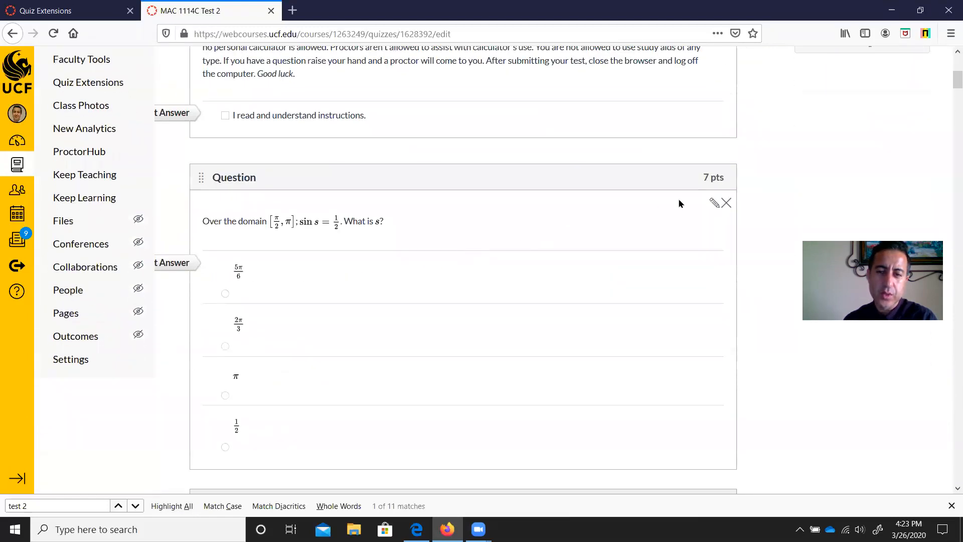
scroll(707, 165, up, 3)
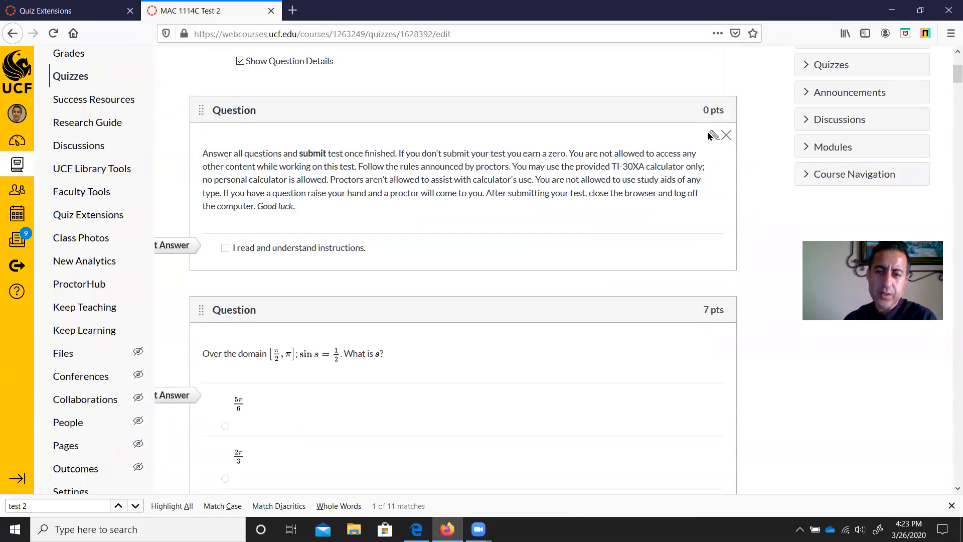
click(714, 136)
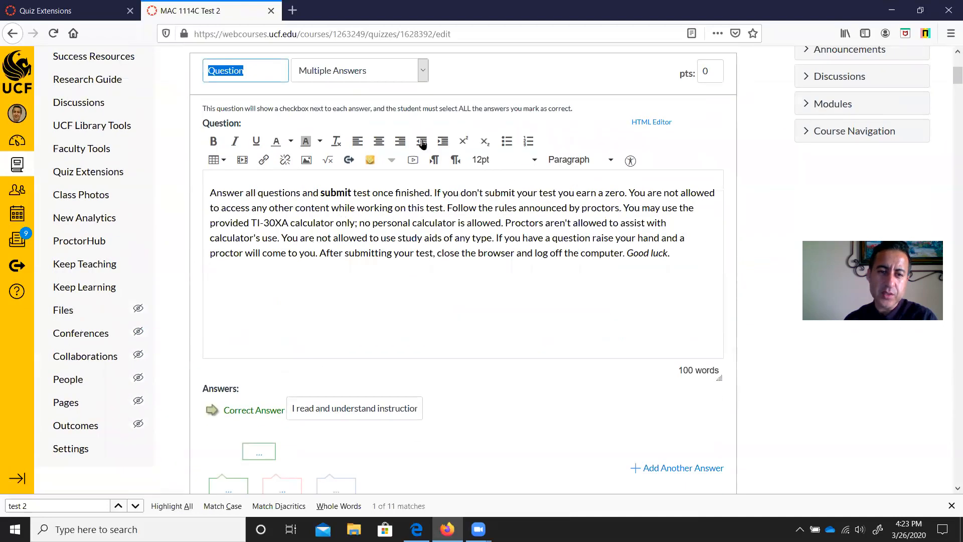
scroll(483, 269, down, 1)
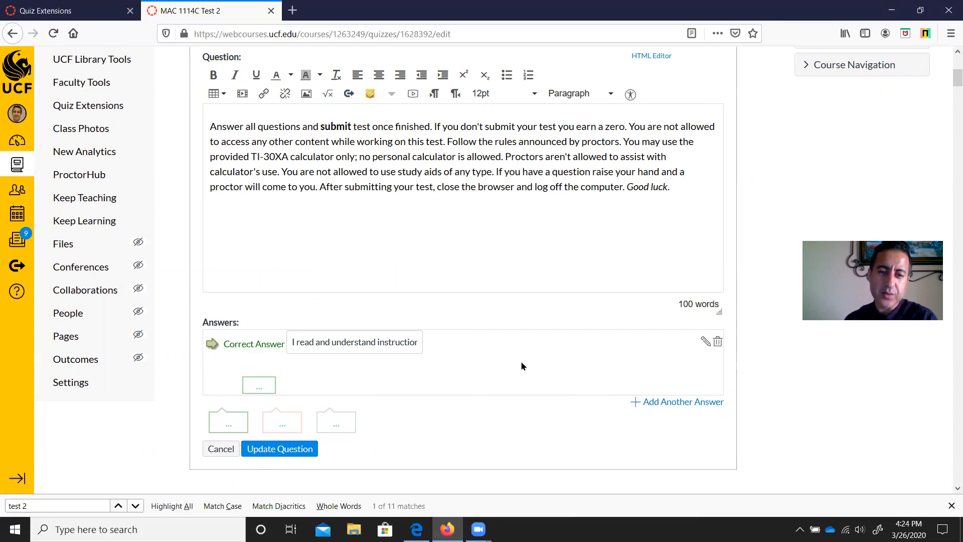
scroll(520, 360, up, 2)
scroll(441, 273, down, 5)
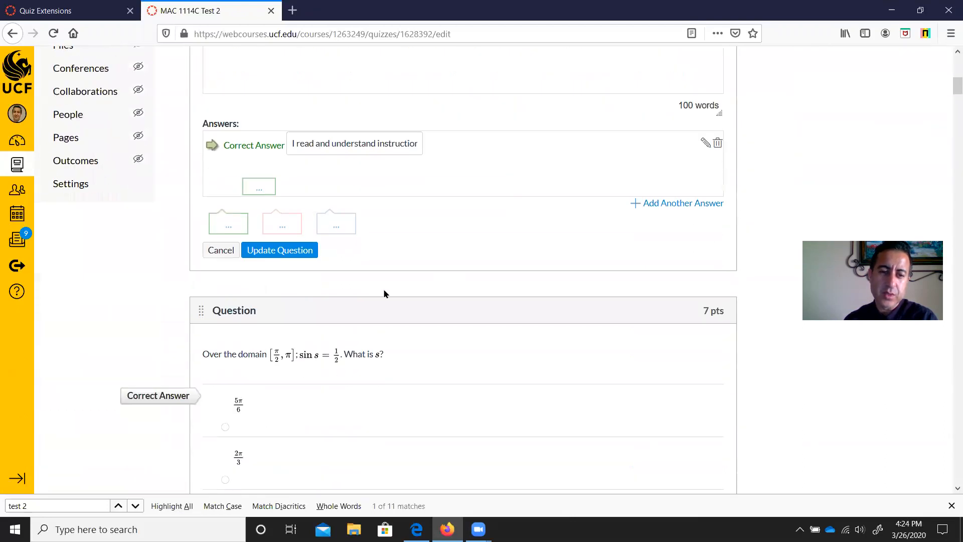
click(211, 252)
Open the 7-point question for editing and view the available question types, keeping Multiple Choice
scroll(624, 239, down, 3)
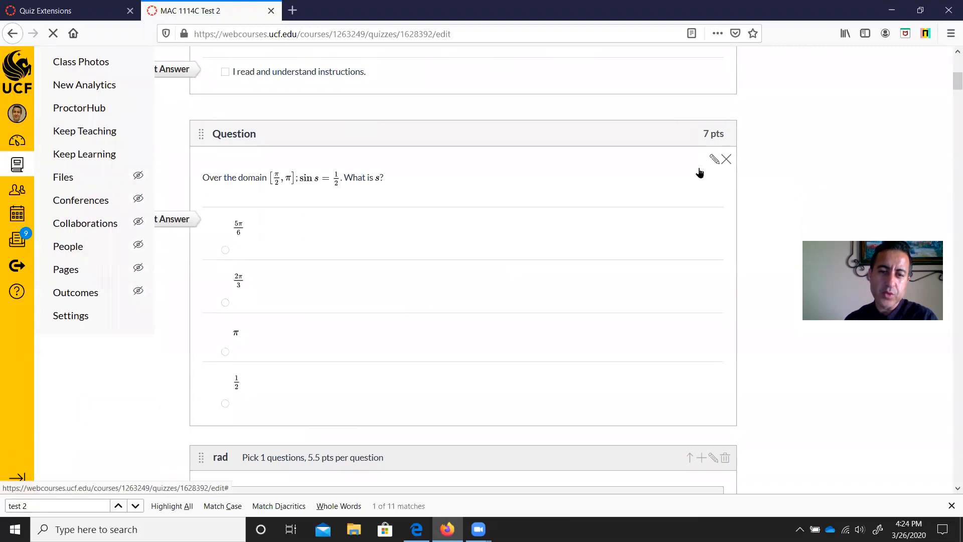
click(700, 173)
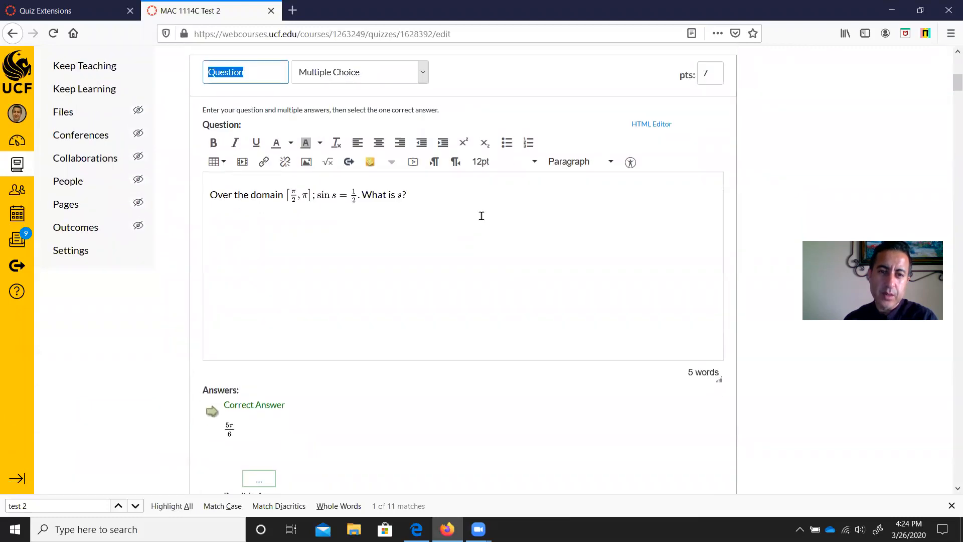
scroll(480, 215, up, 1)
click(401, 137)
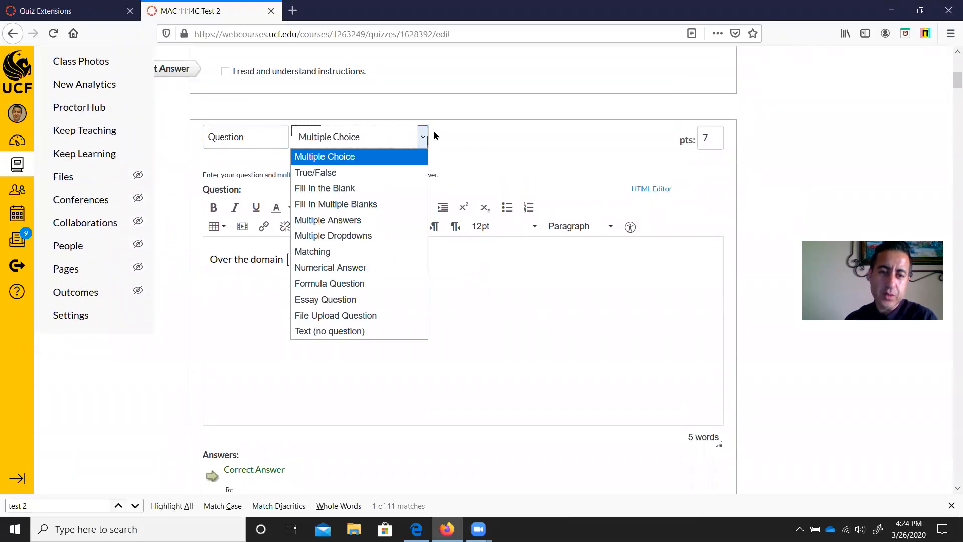
click(542, 135)
scroll(323, 224, down, 1)
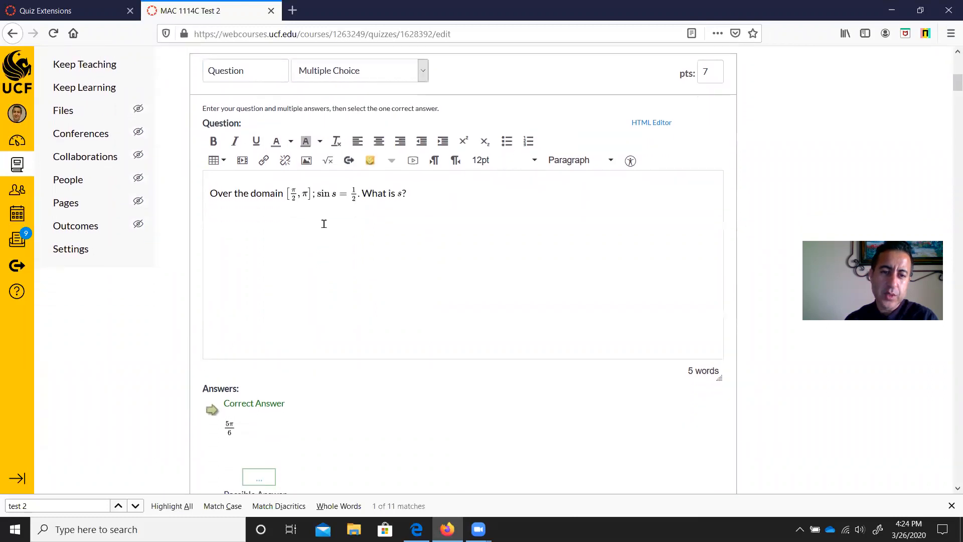
Inspect the domain formula embedded in the 7-point question's text and its list of correct and possible answers
click(437, 197)
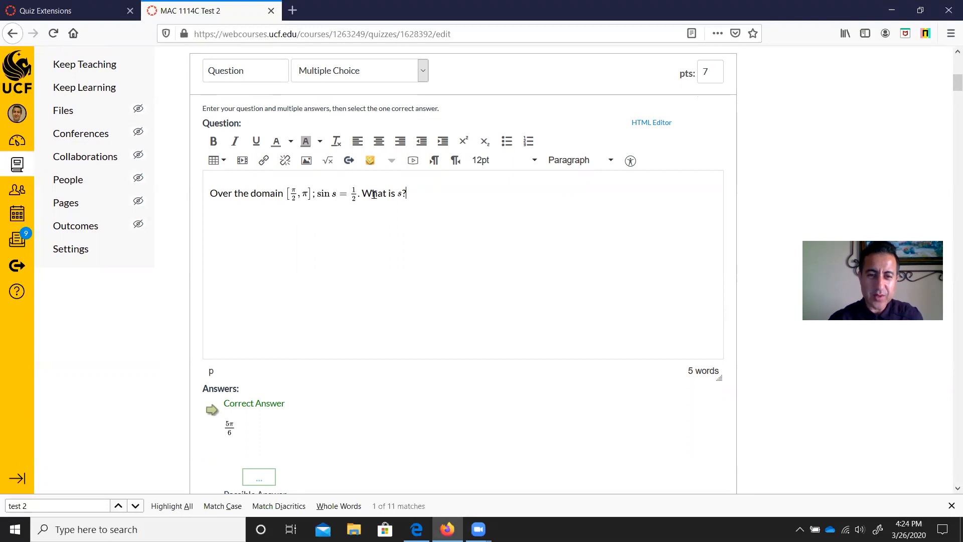
click(298, 198)
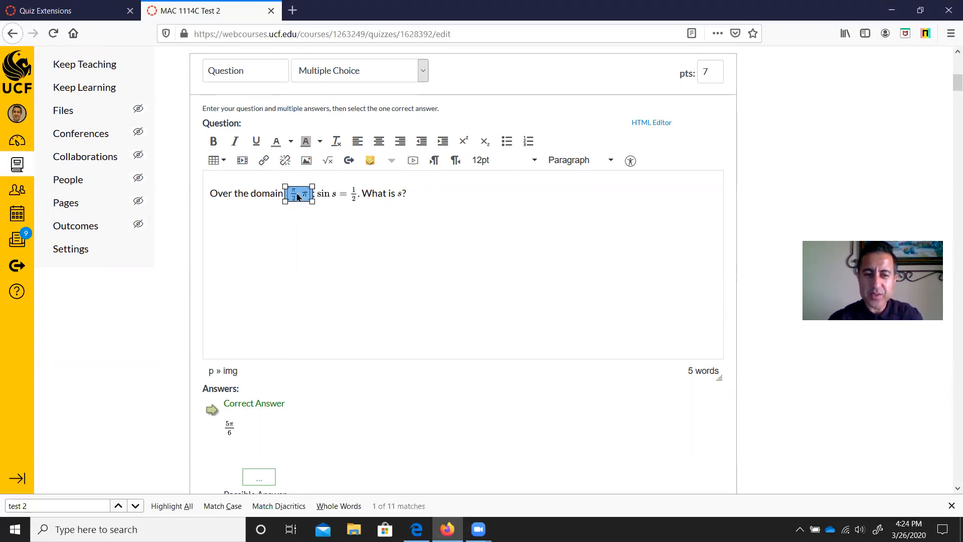
click(320, 213)
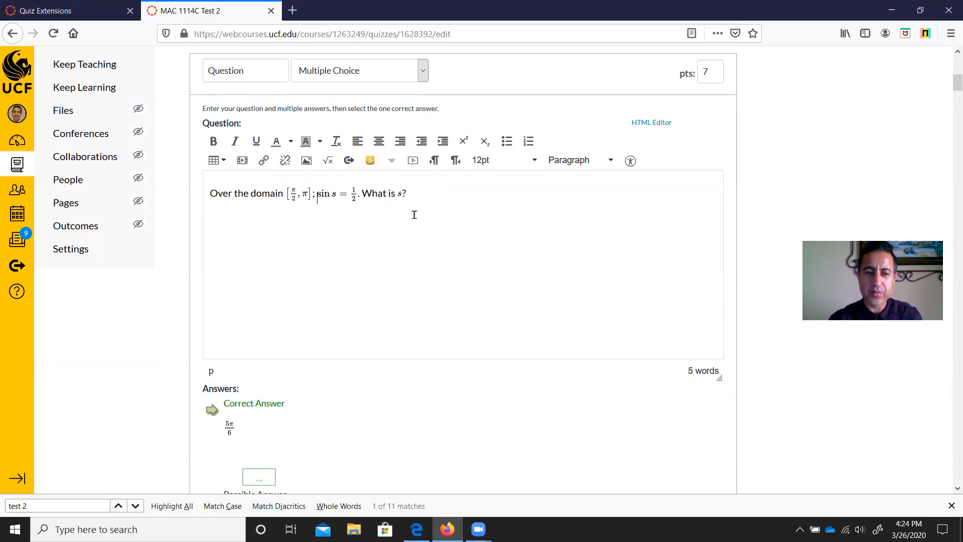
scroll(447, 228, down, 1)
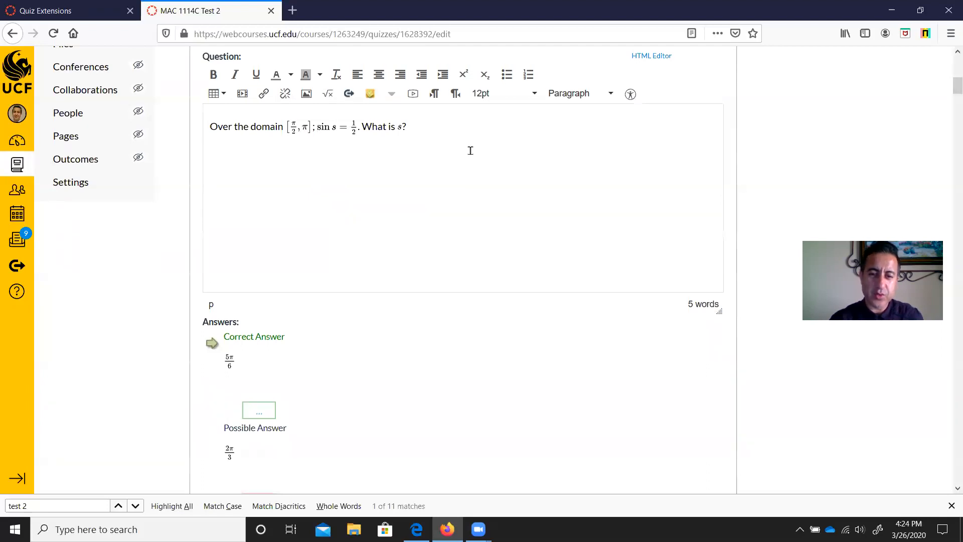
scroll(471, 151, down, 3)
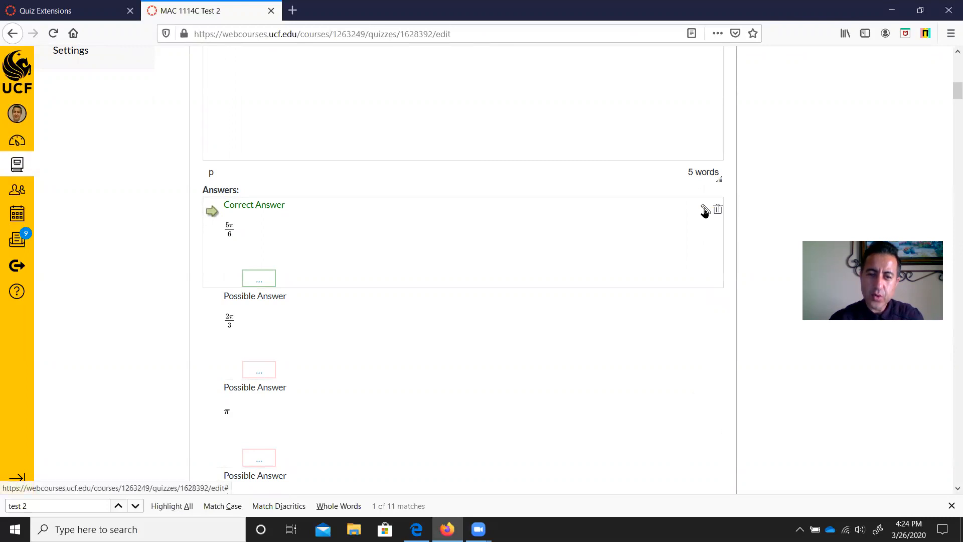
Open the correct answer 5π/6 of the 7-point question in the rich text editor
click(705, 210)
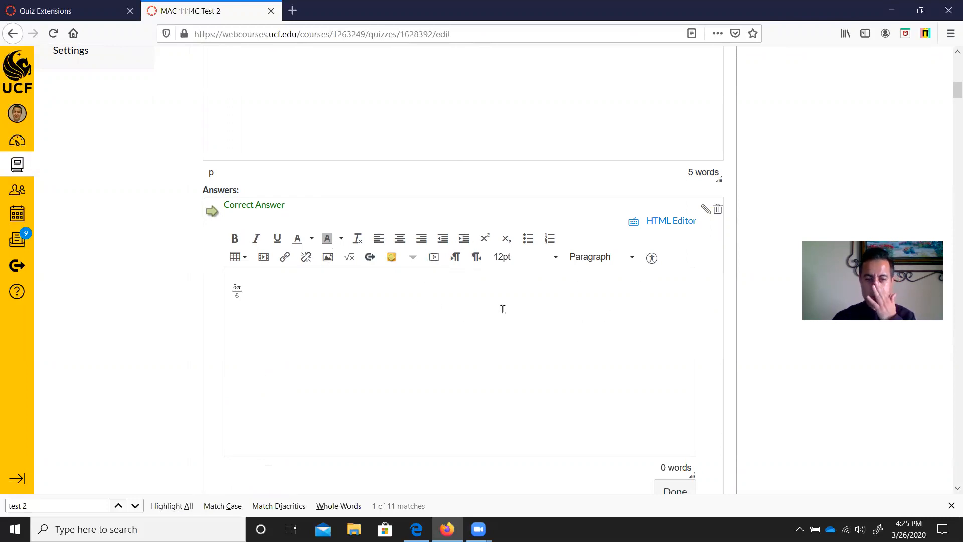
scroll(612, 307, down, 10)
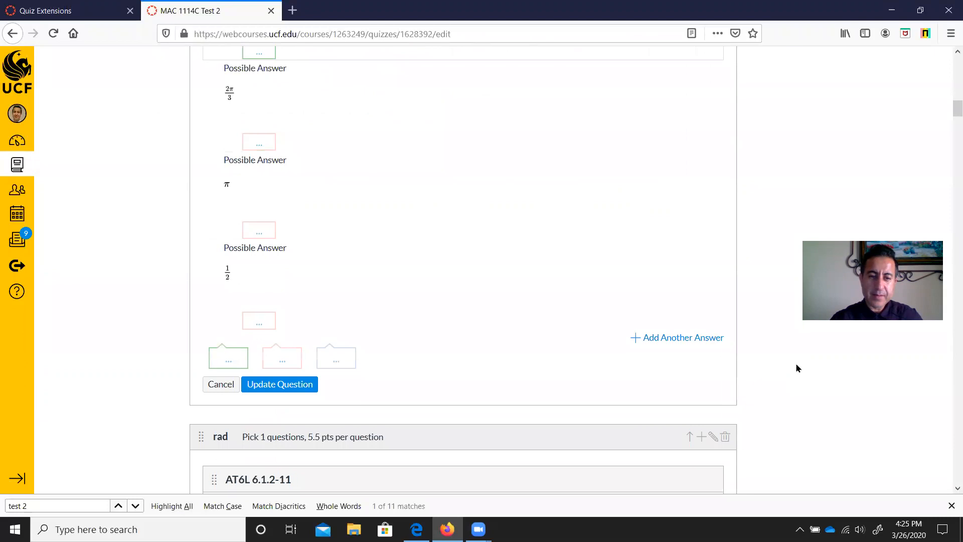
Try adding "None of the above" as another possible answer to the 7-point question, and cancel the question edit
click(716, 277)
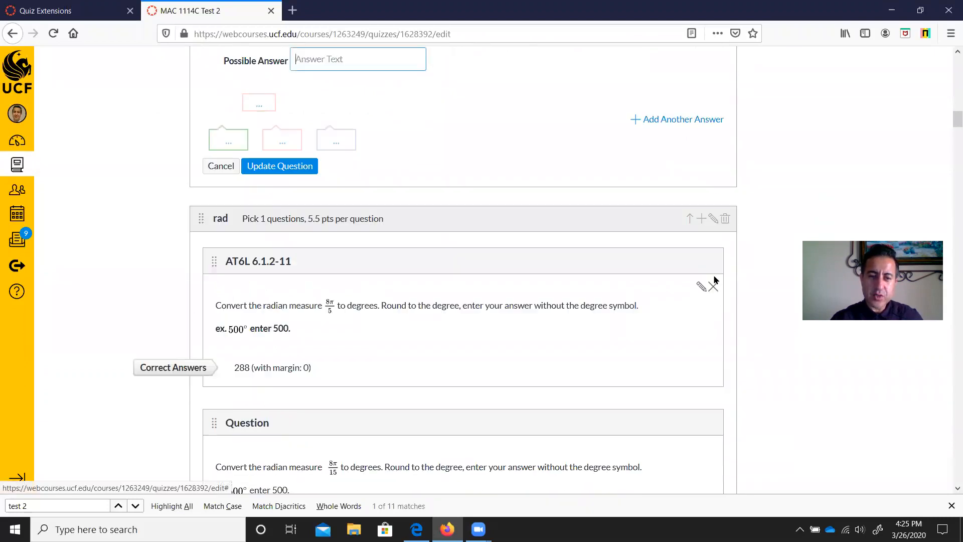
scroll(631, 290, up, 3)
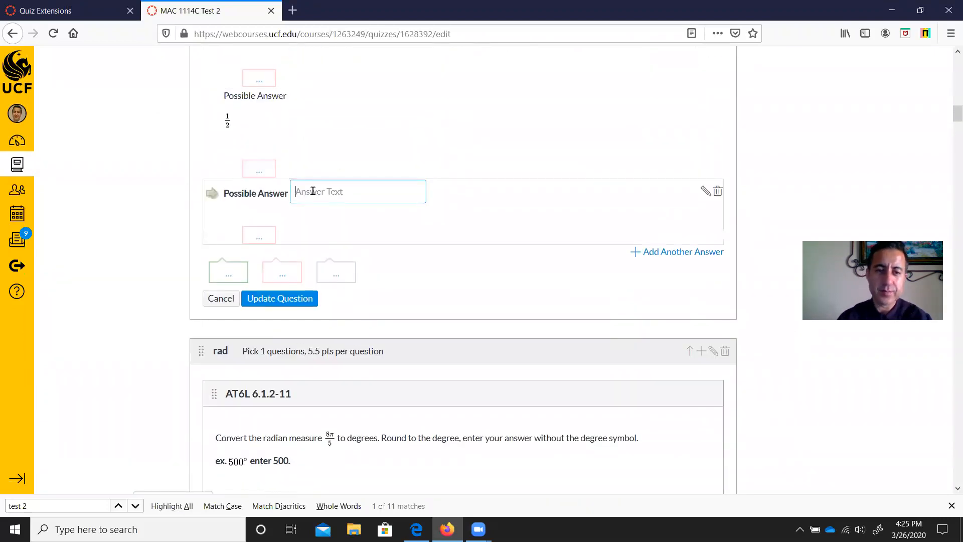
click(312, 191)
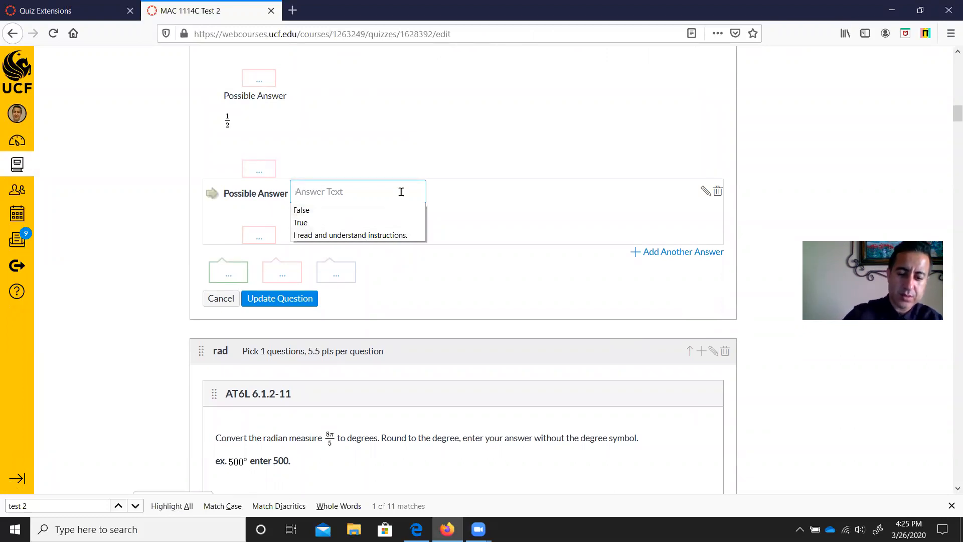
text(NOne)
key(BackSpace)
key(BackSpace)
key(BackSpace)
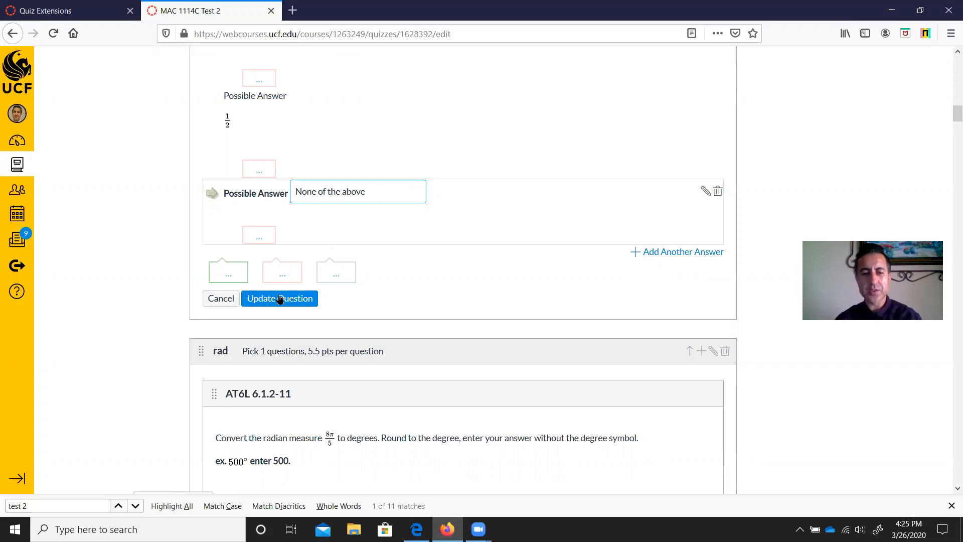
click(221, 300)
Open question AT6L 6.1.2-11 for editing and view the available numerical answer types, keeping Exact Answer
scroll(339, 246, down, 5)
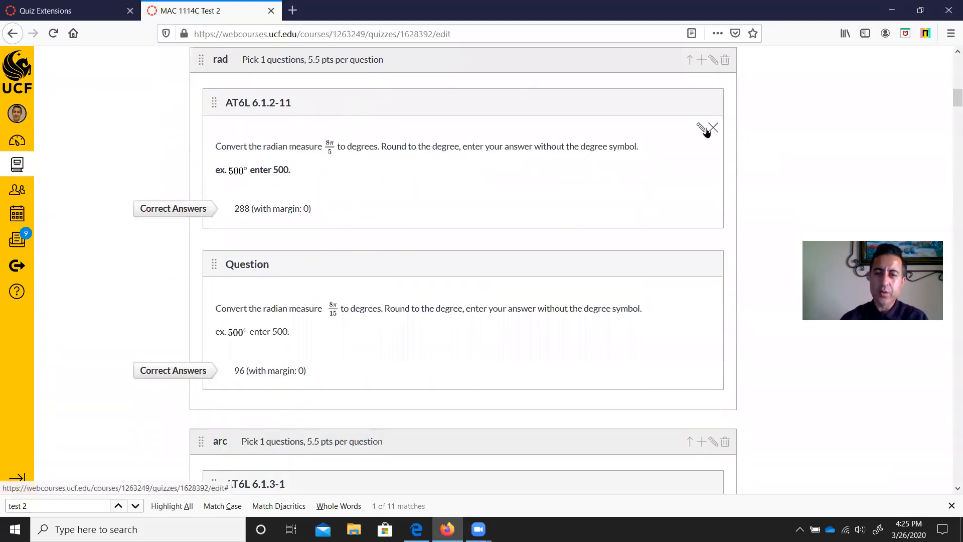
click(702, 128)
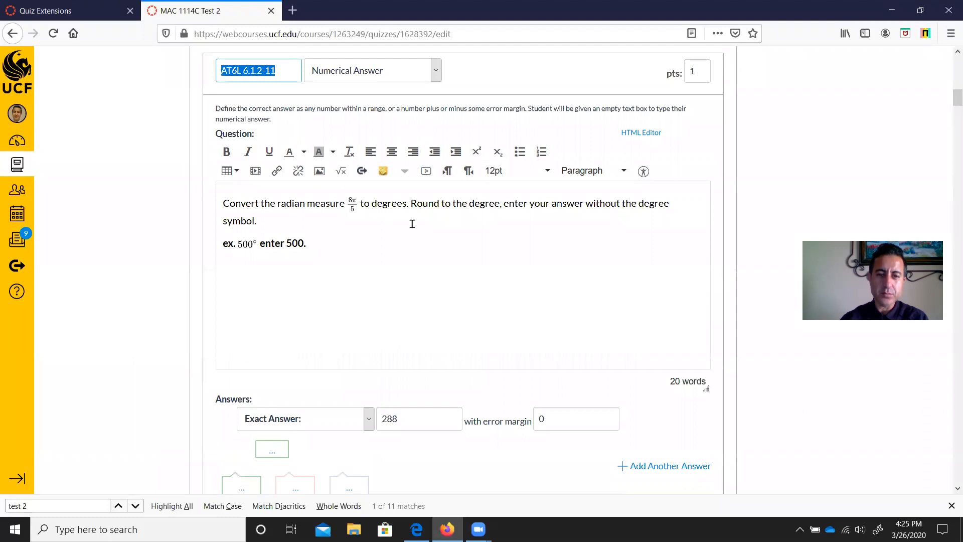
scroll(399, 302, down, 4)
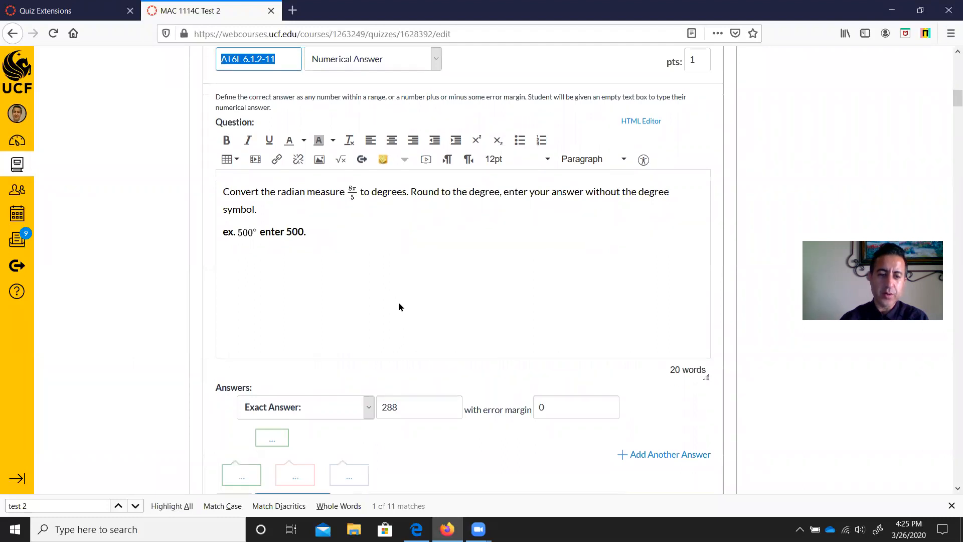
click(369, 221)
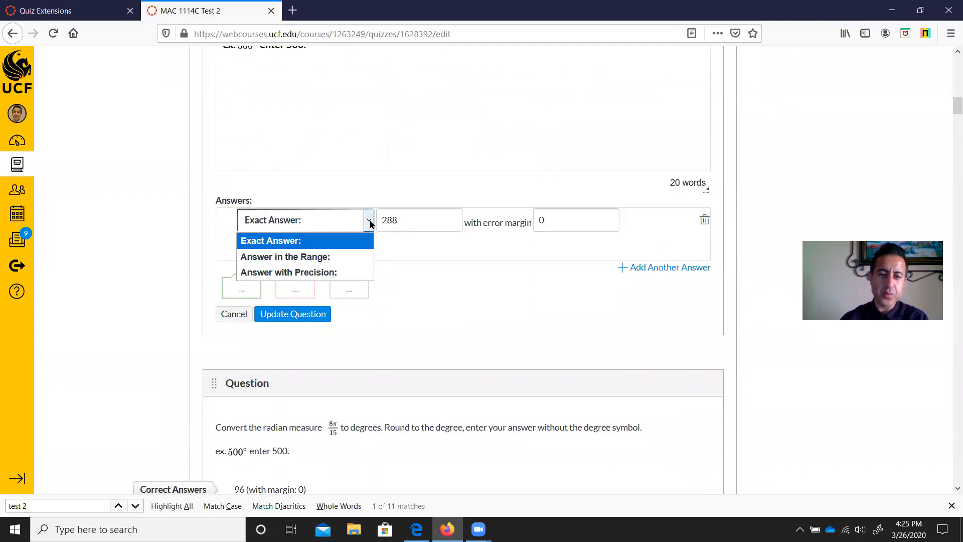
click(369, 223)
click(412, 226)
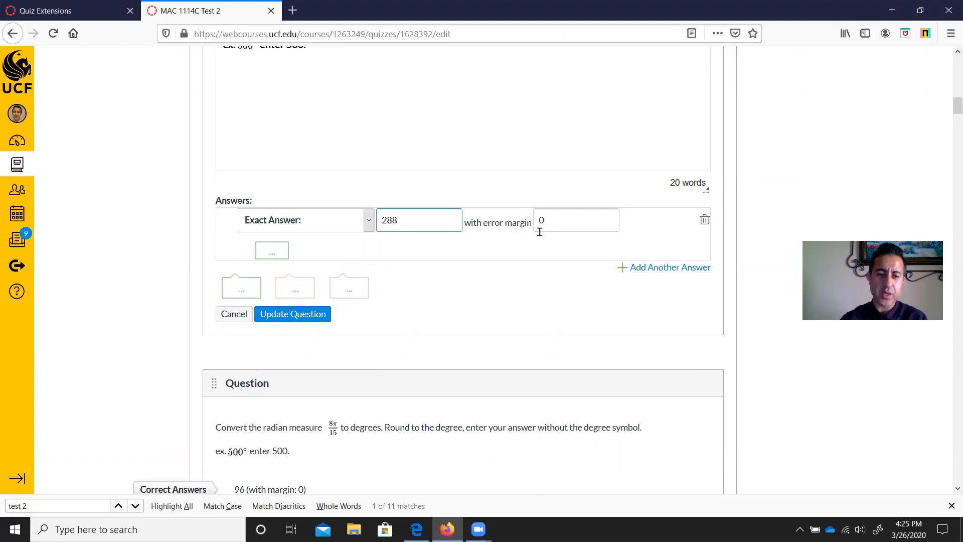
Open the 8π/15 radian conversion question for editing and inspect its exact answer and error margin
scroll(534, 277, down, 3)
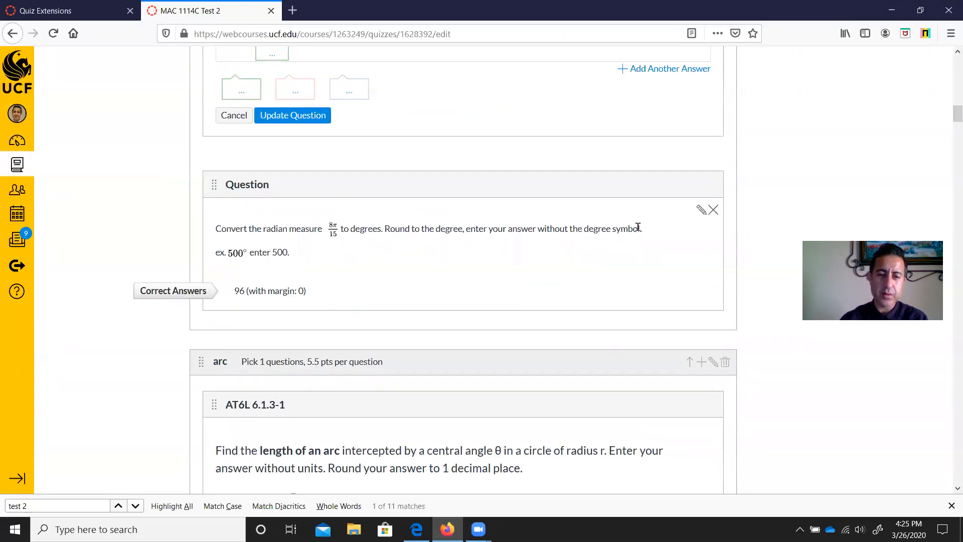
click(701, 210)
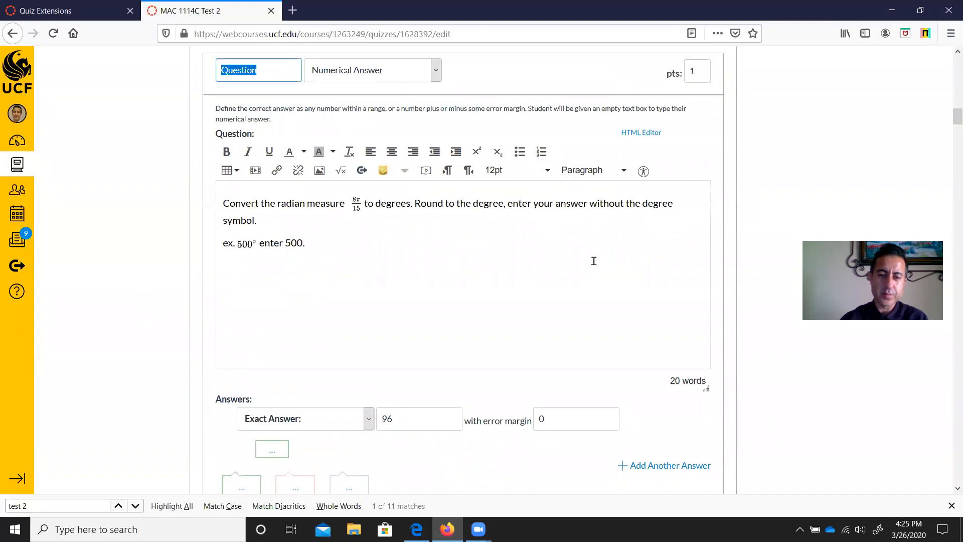
scroll(594, 261, down, 2)
scroll(528, 360, down, 3)
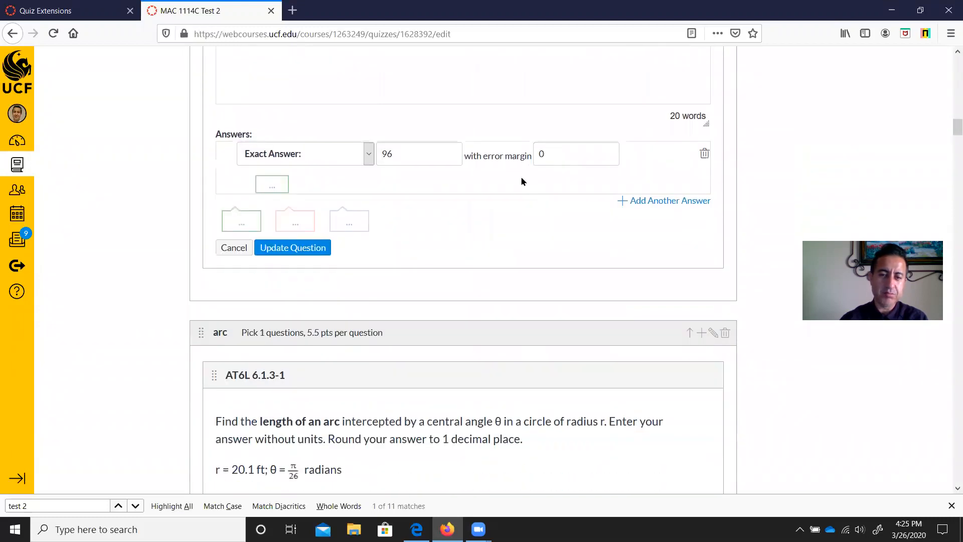
Open the two-gears question in the app 2 group for editing and delete the gear image from its text
scroll(453, 172, down, 6)
scroll(453, 172, down, 4)
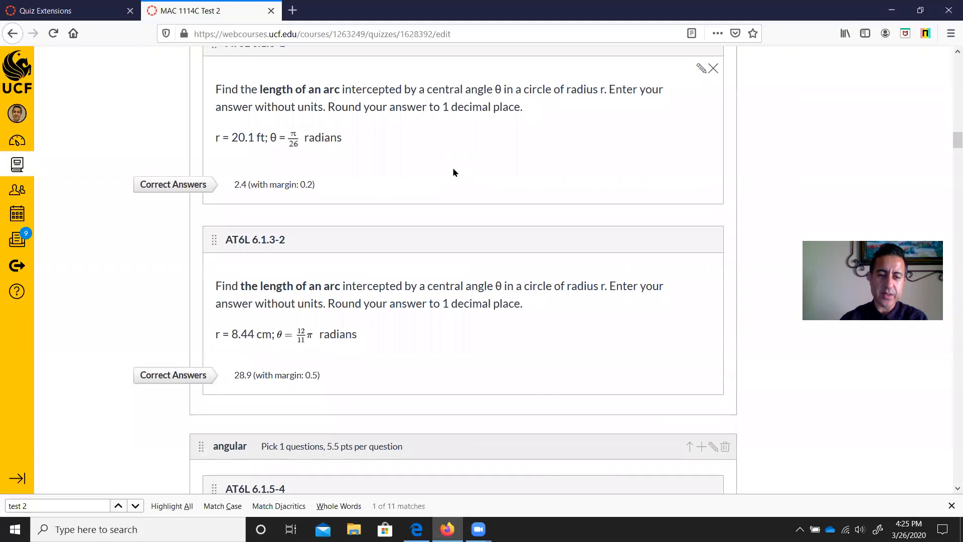
scroll(453, 172, down, 10)
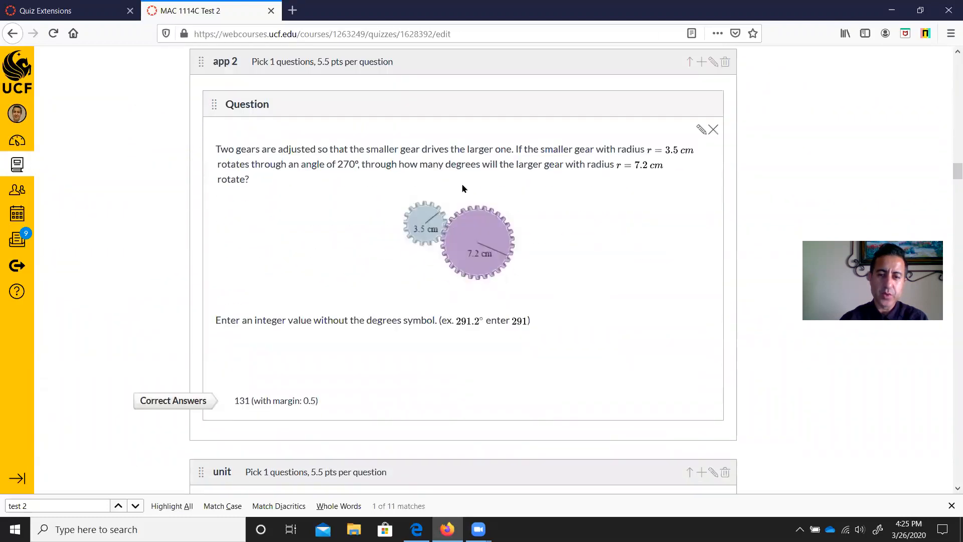
click(703, 129)
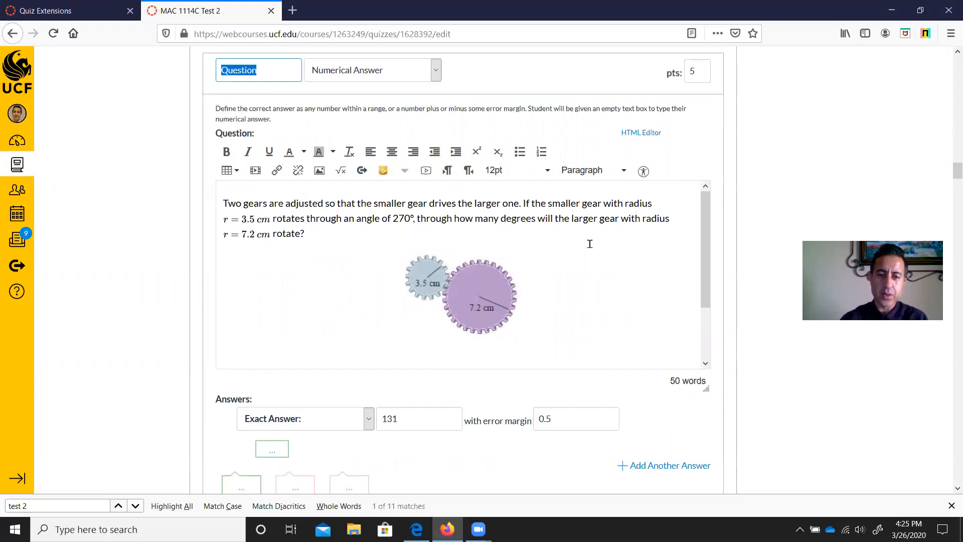
scroll(514, 254, down, 3)
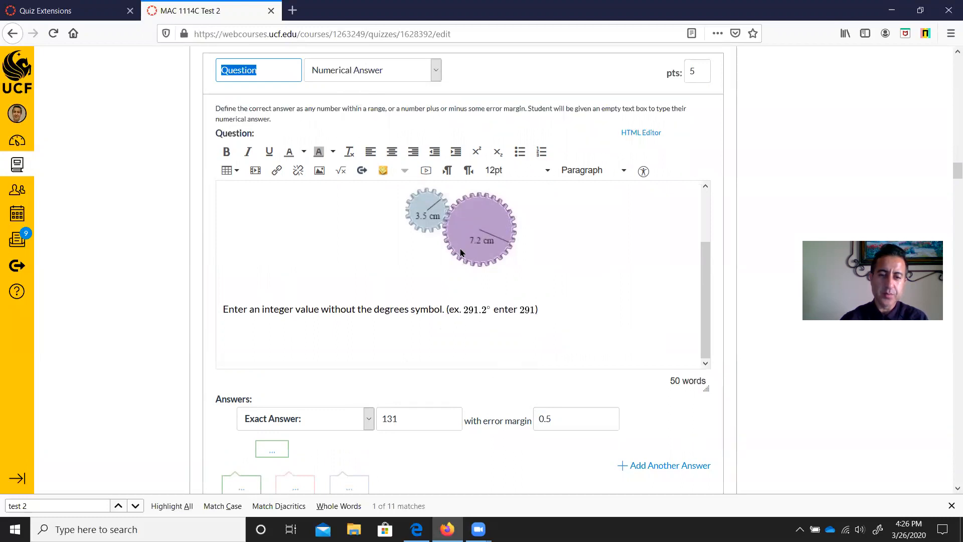
scroll(670, 405, up, 5)
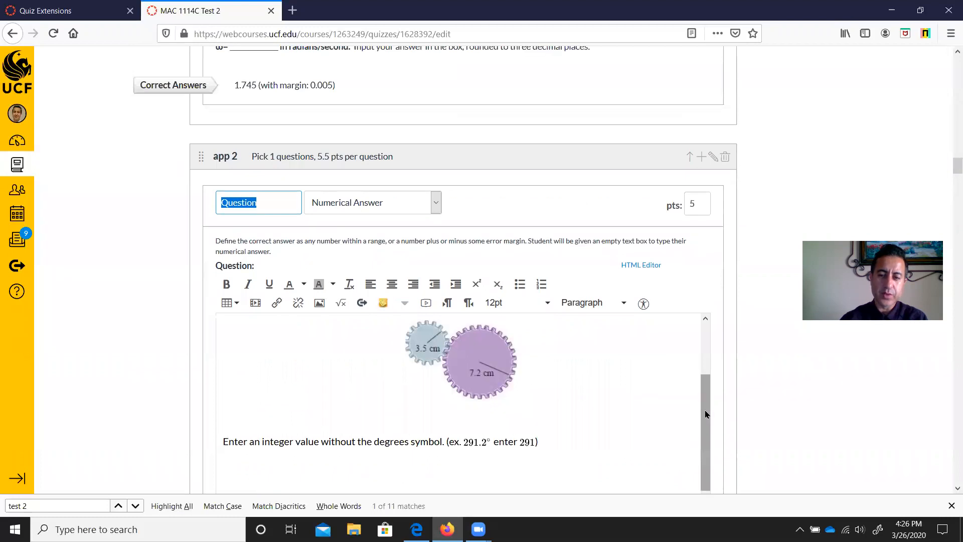
scroll(705, 410, up, 1)
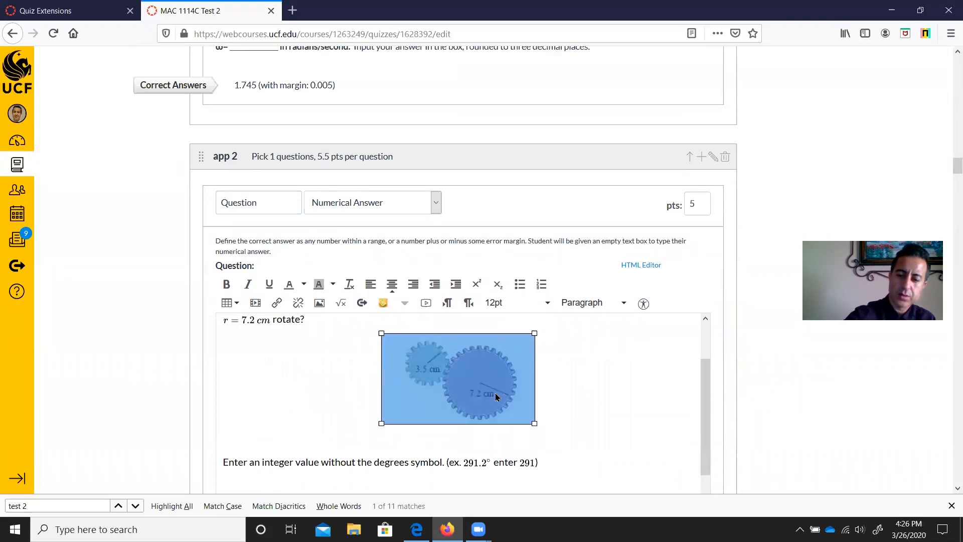
key(Delete)
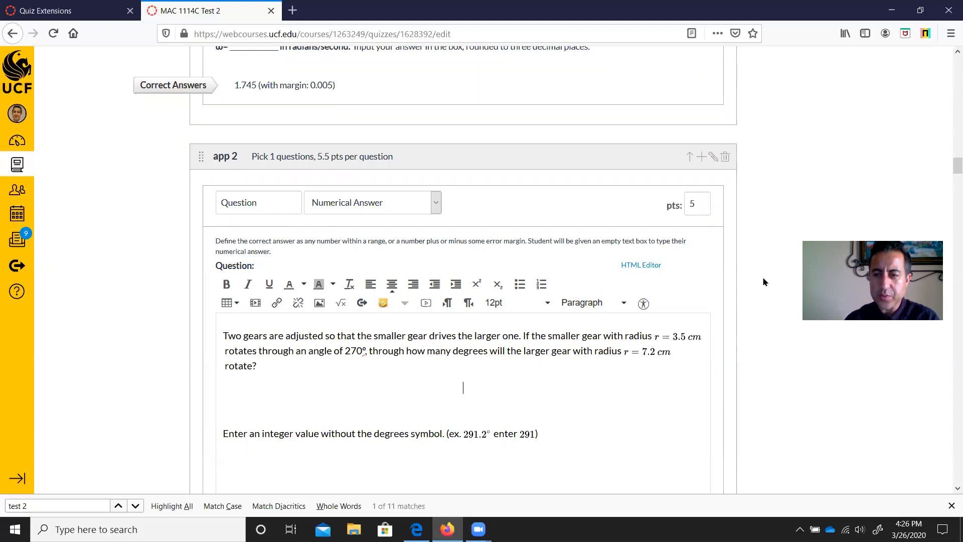
Show the course images available for embedding and open the form for uploading a new image
drag(957, 166, 948, 187)
scroll(740, 239, down, 2)
scroll(592, 278, up, 1)
scroll(582, 251, down, 6)
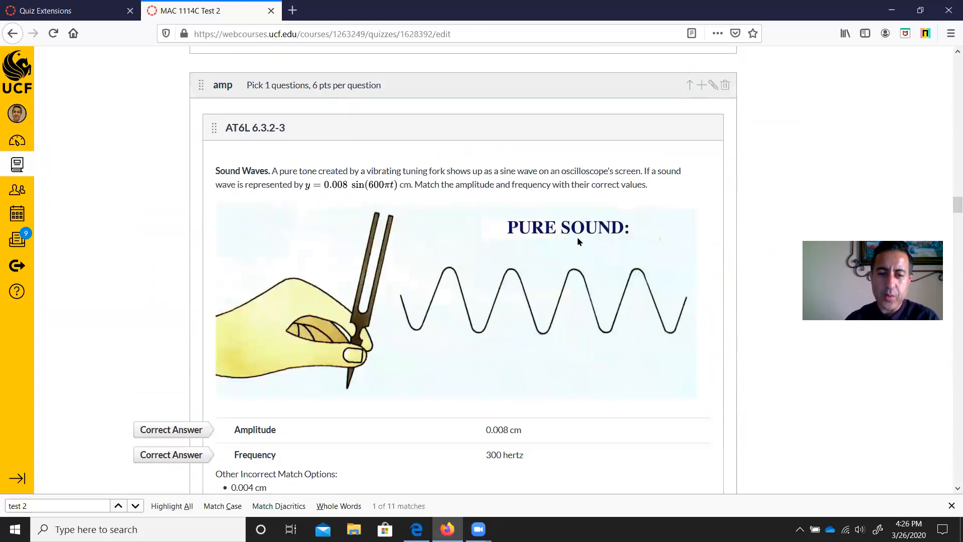
scroll(572, 233, up, 9)
scroll(569, 232, up, 10)
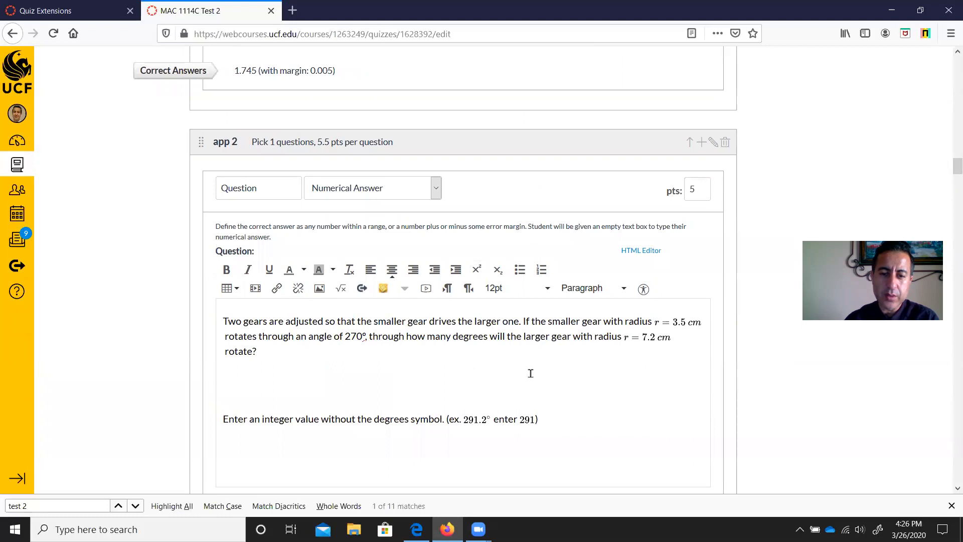
drag(955, 165, 953, 56)
click(910, 120)
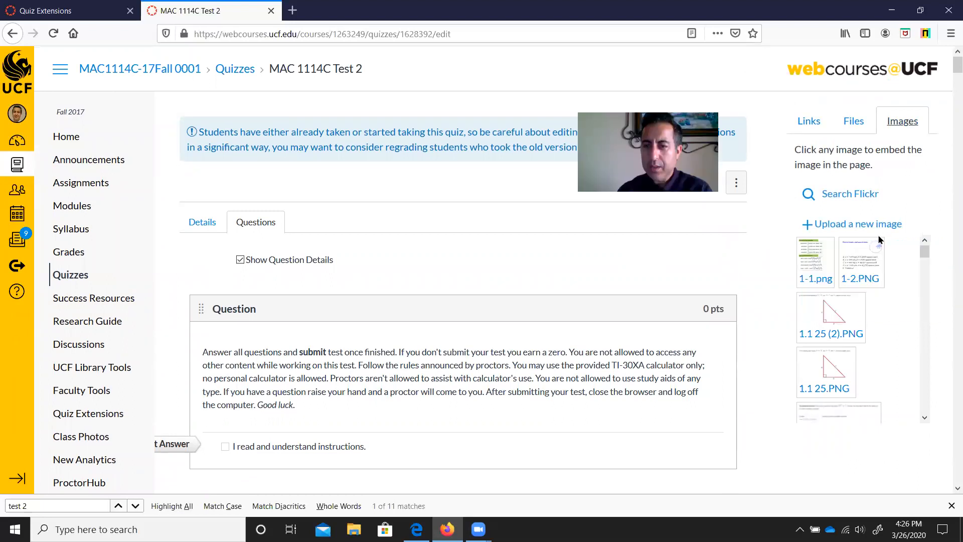
click(870, 224)
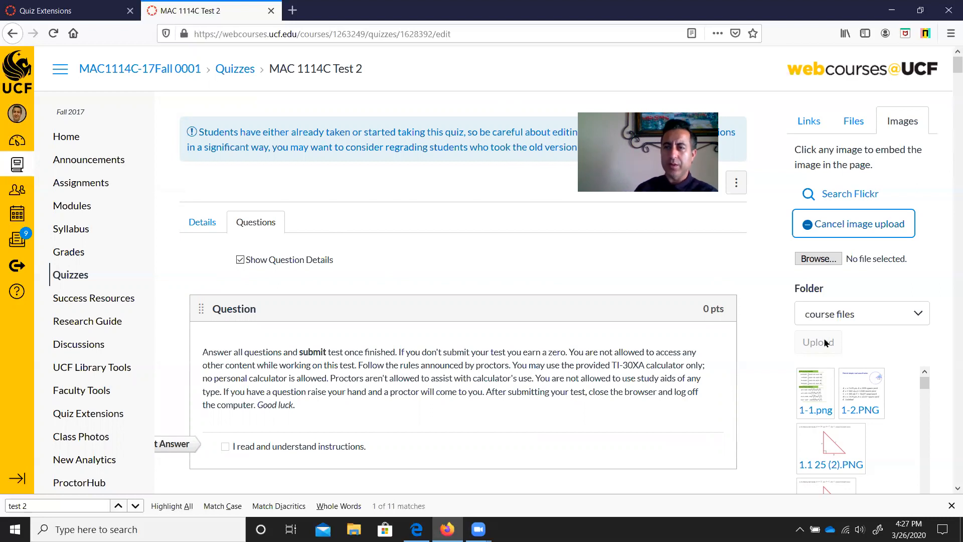
Return to the two-gears question in the app 2 group and cancel its edit to discard the image deletion
scroll(803, 341, down, 7)
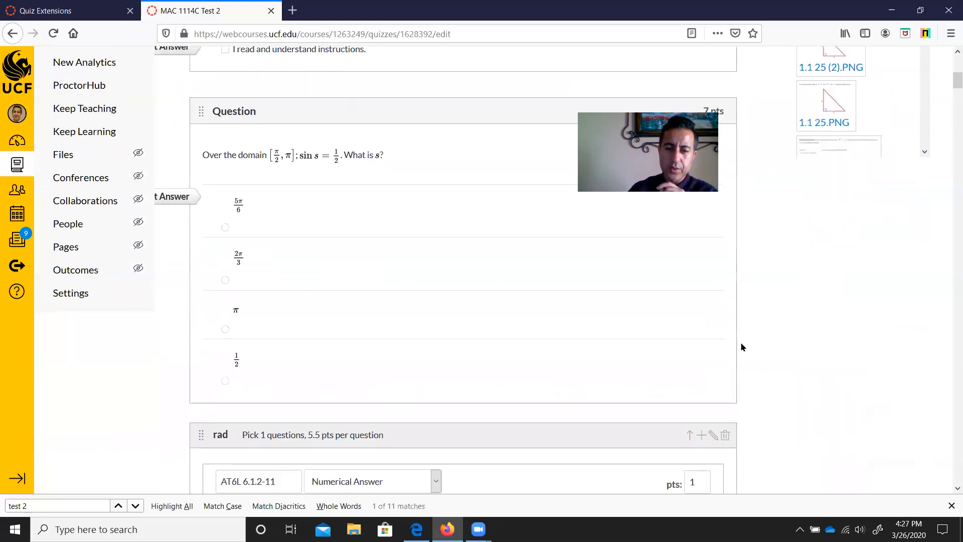
scroll(742, 343, up, 5)
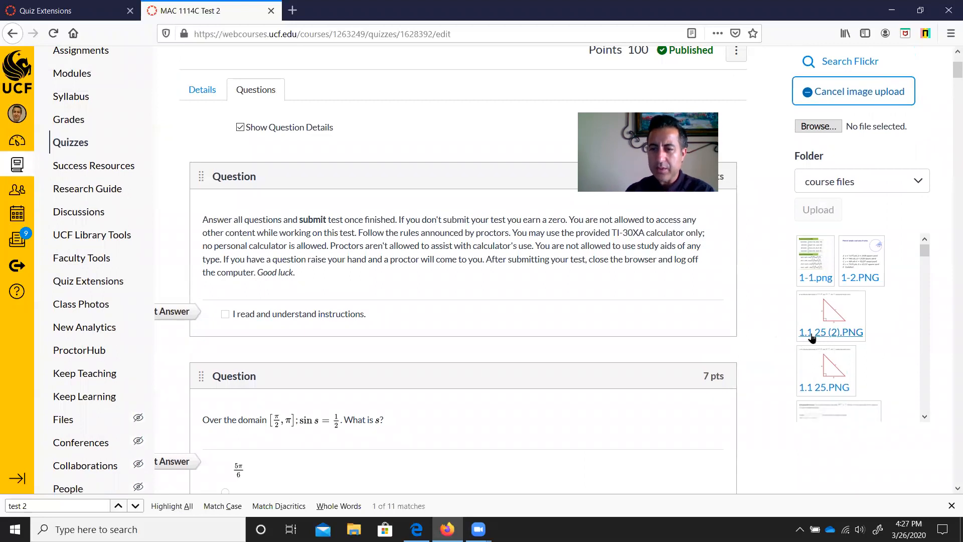
scroll(767, 272, down, 8)
scroll(766, 273, down, 1)
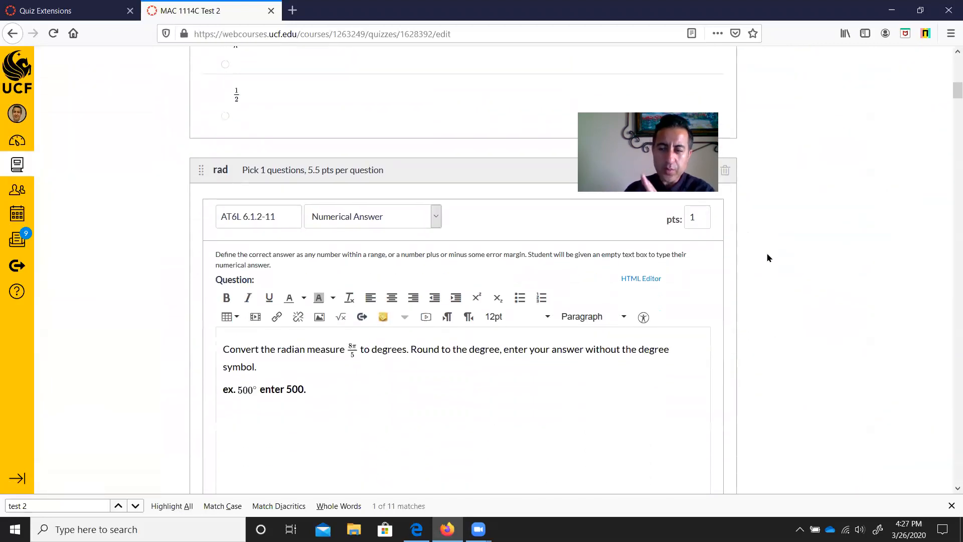
scroll(747, 271, down, 4)
scroll(748, 271, down, 8)
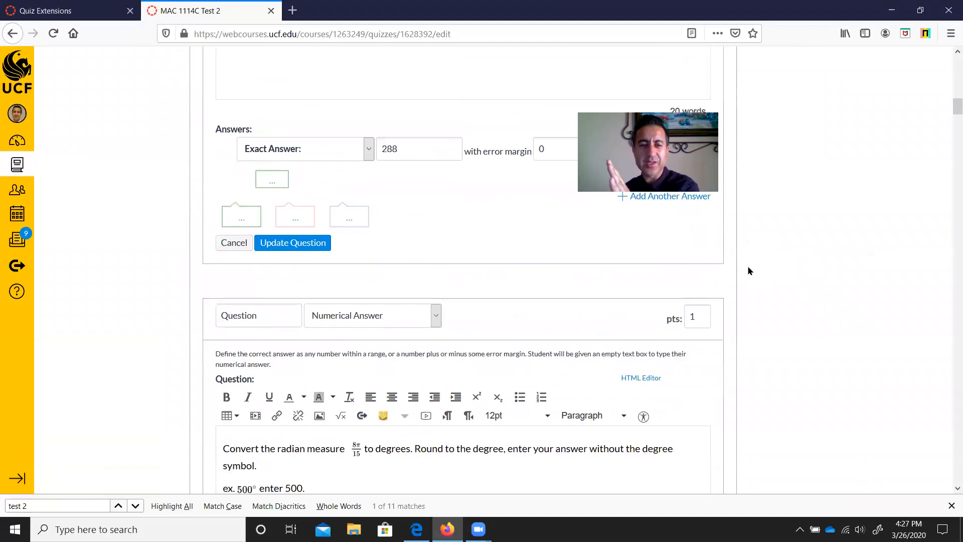
scroll(730, 271, down, 16)
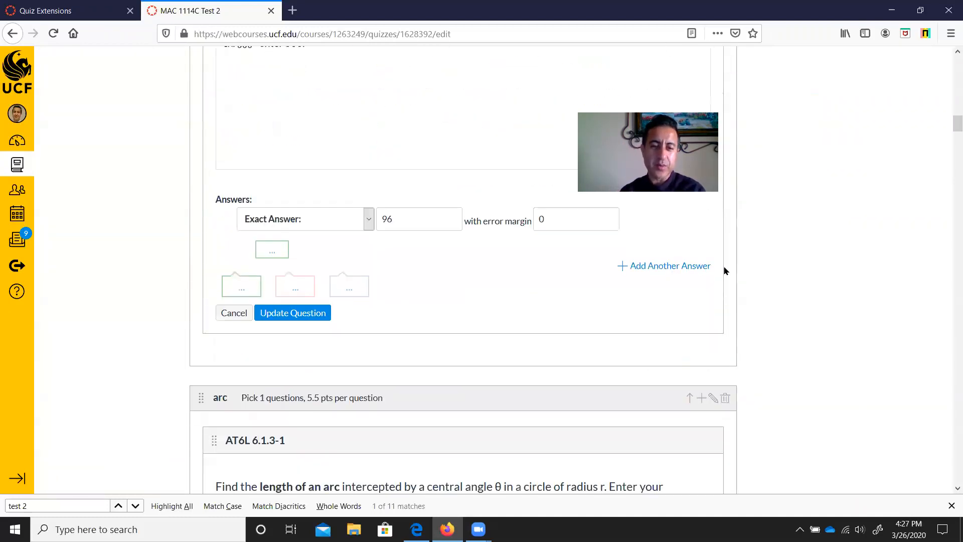
scroll(722, 271, down, 10)
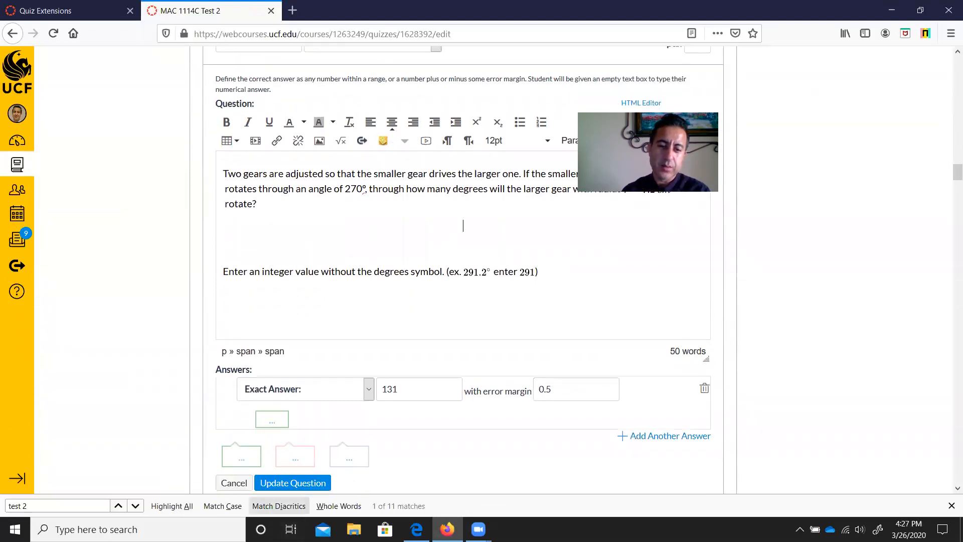
click(250, 487)
scroll(461, 301, up, 2)
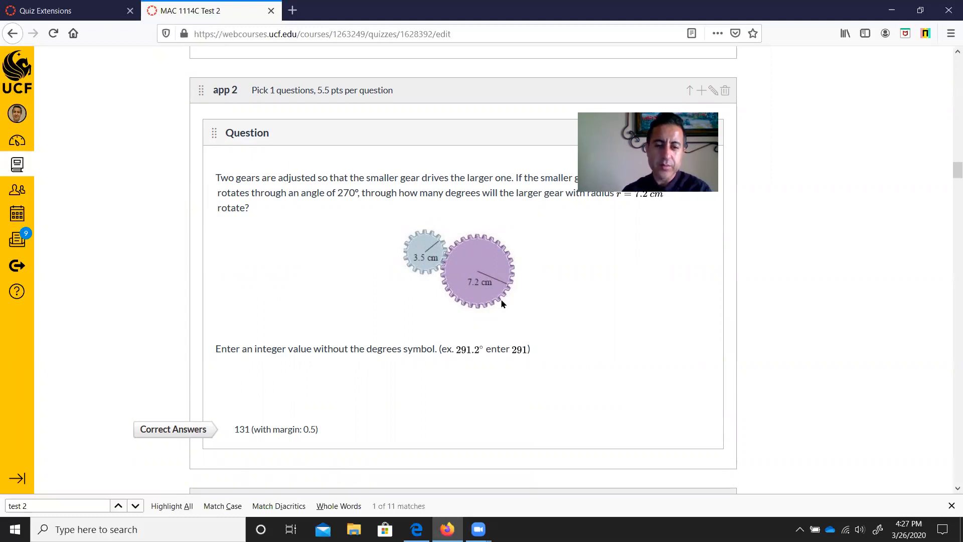
Open the AT6L 6.3.2-3 sound waves question in the amp group for editing and inspect its available question types
scroll(512, 237, down, 10)
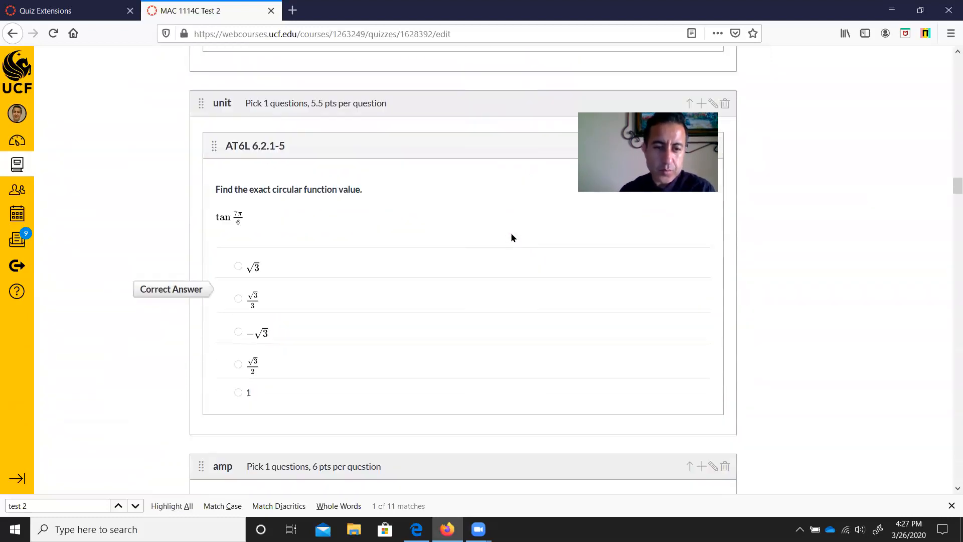
scroll(512, 235, down, 4)
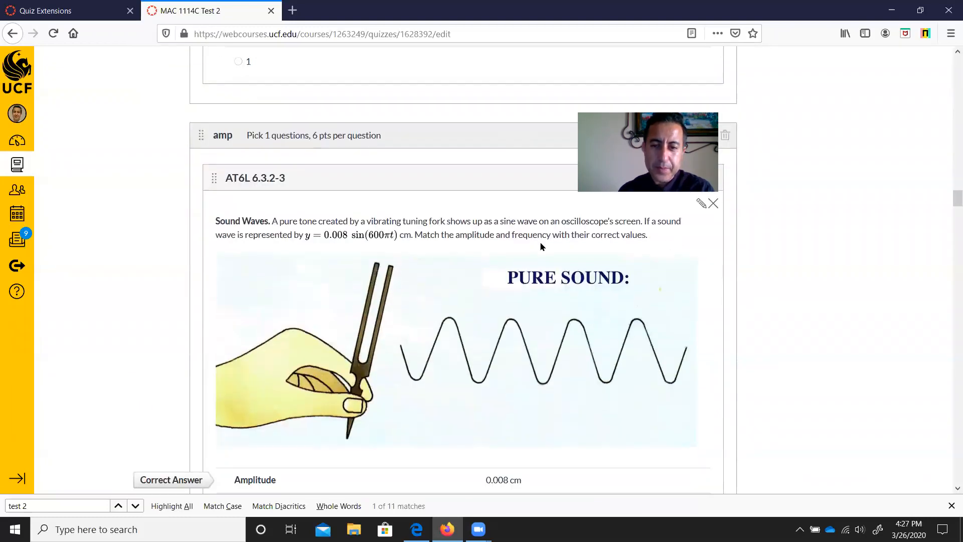
scroll(592, 249, up, 1)
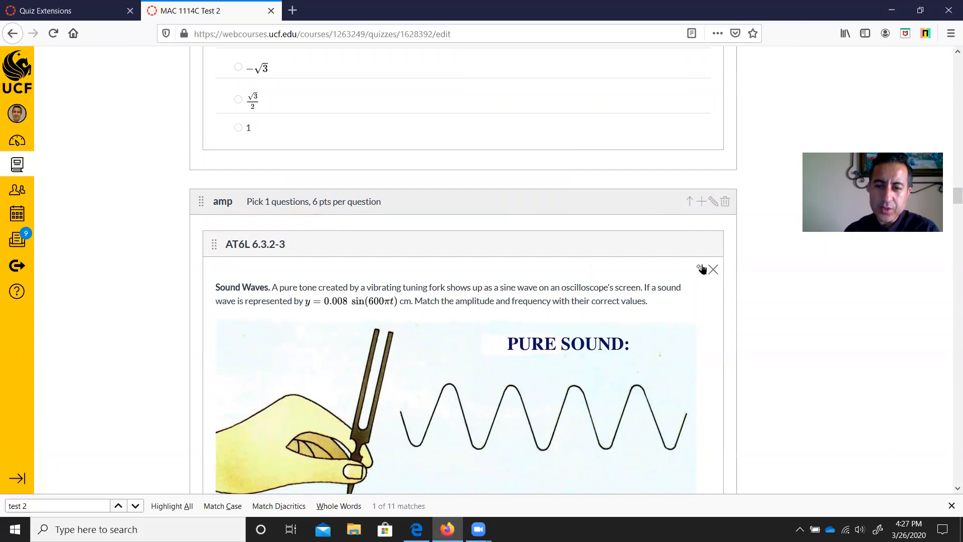
click(703, 269)
click(377, 74)
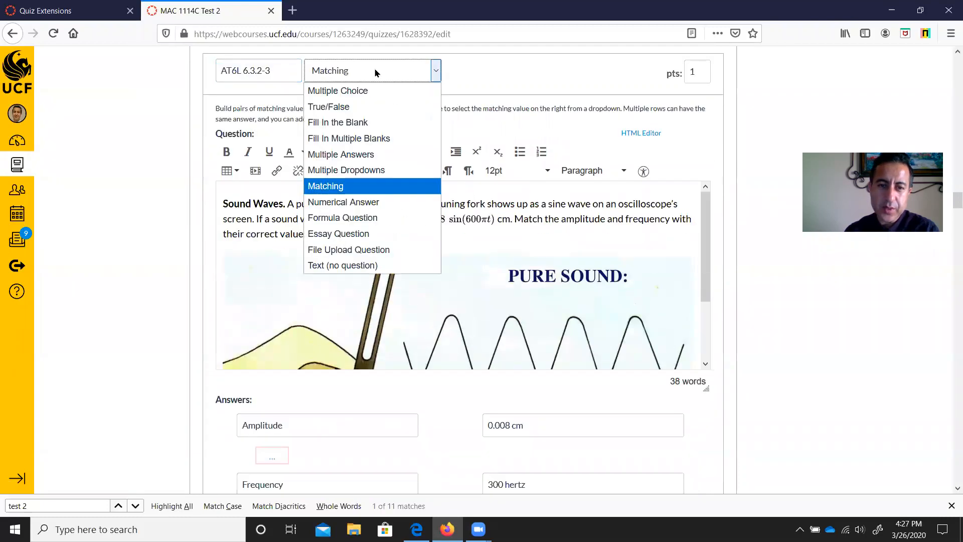
click(424, 233)
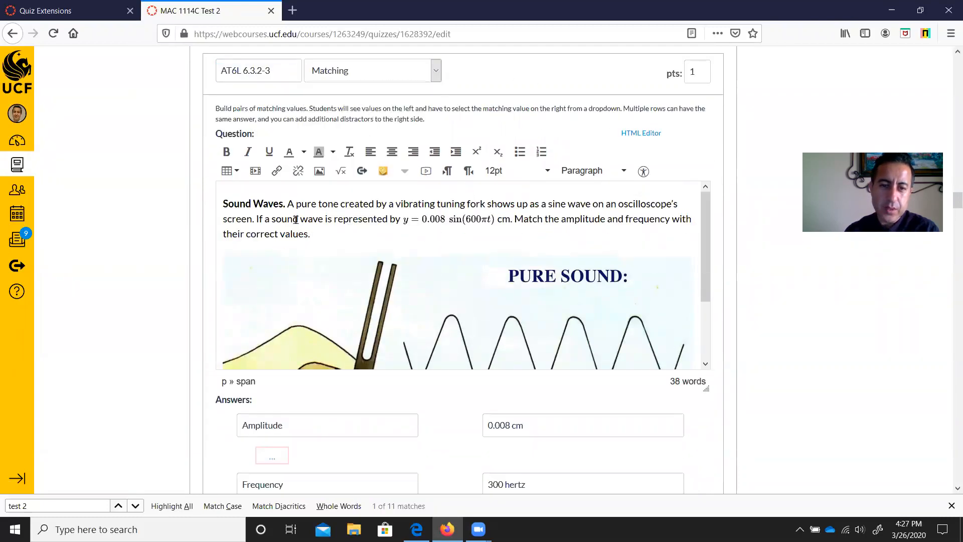
Shrink the tuning fork image in the sound waves question text to about three quarters of its width
scroll(486, 269, down, 2)
click(485, 269)
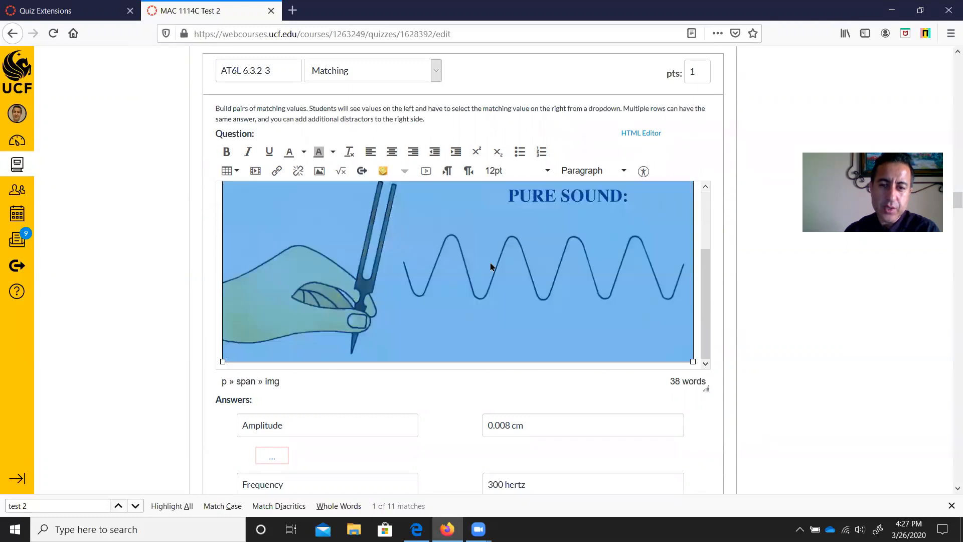
scroll(490, 265, up, 2)
drag(694, 234, 590, 275)
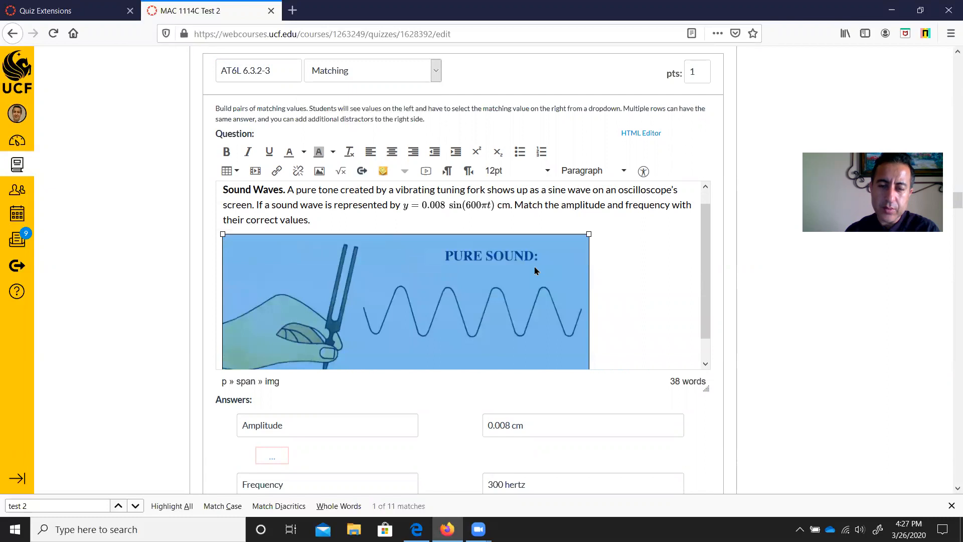
scroll(587, 272, down, 1)
scroll(636, 266, down, 3)
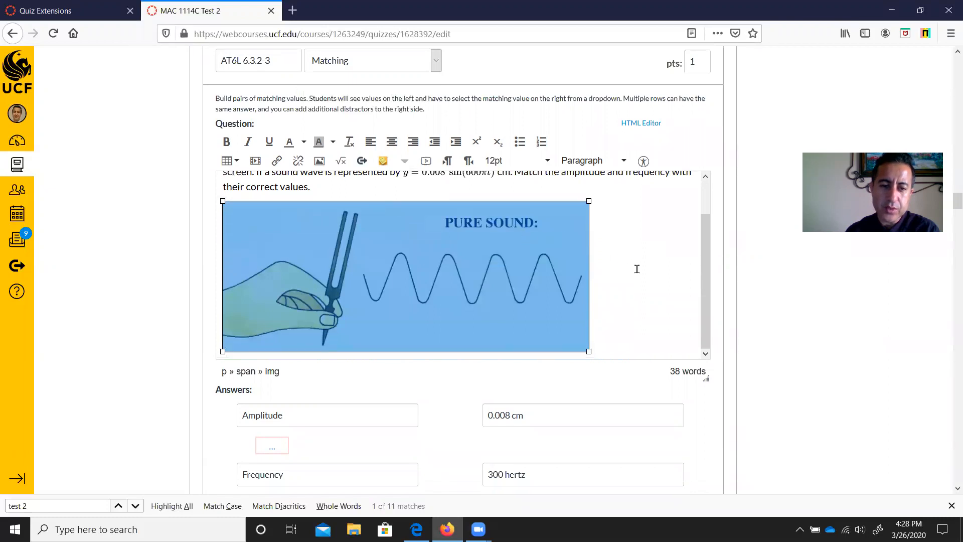
click(622, 220)
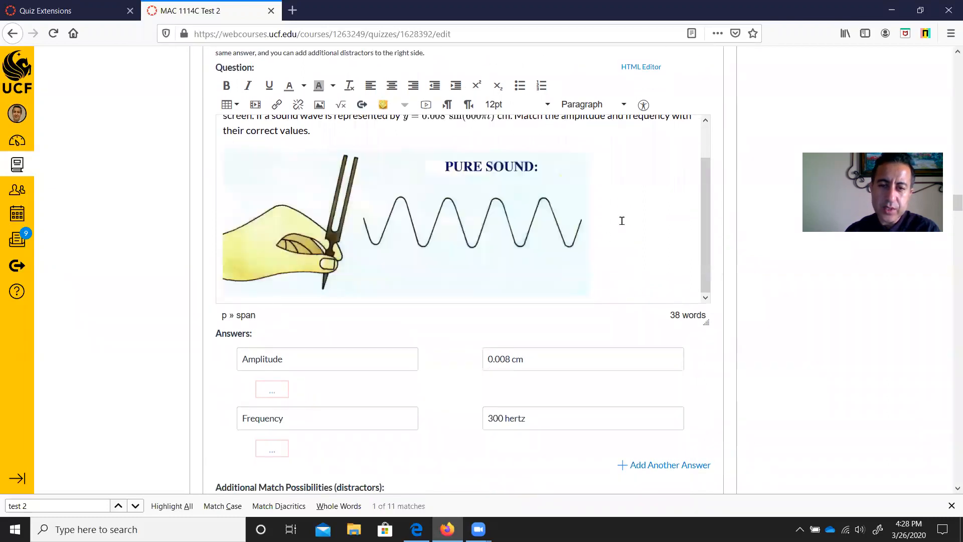
Add a blank matching pair below the amplitude and frequency answers
scroll(555, 235, down, 3)
click(372, 220)
click(667, 334)
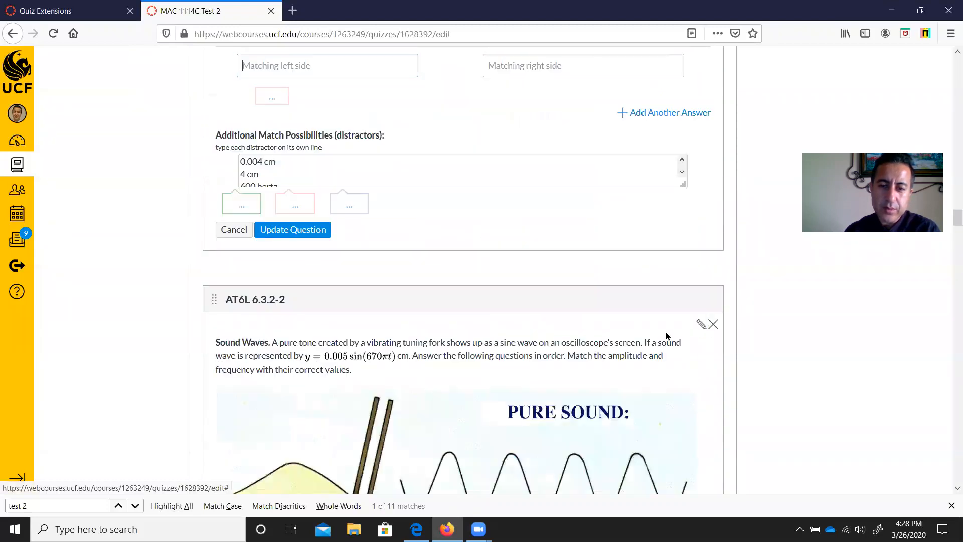
scroll(475, 293, up, 4)
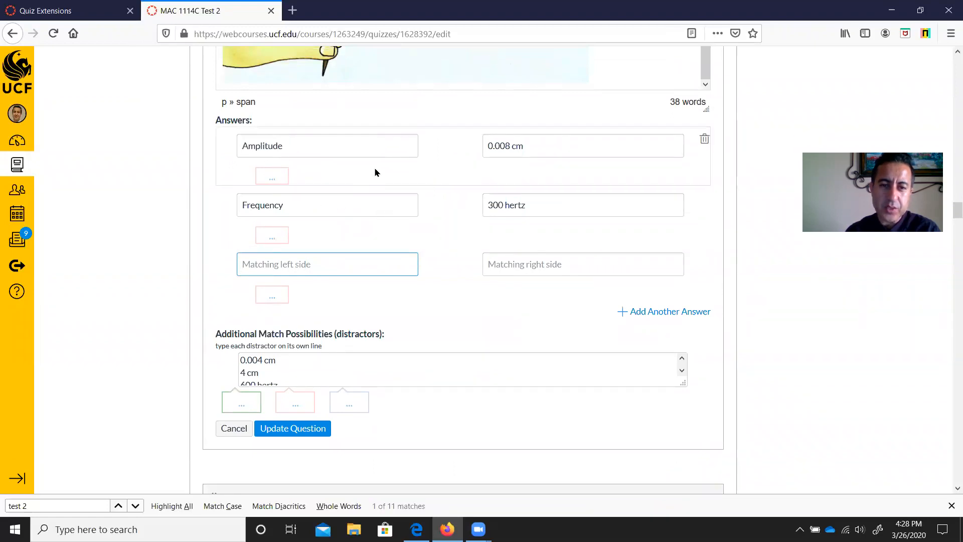
Inspect the amplitude and frequency matches and the list of distractors, and cancel the sound waves question's edit
click(560, 146)
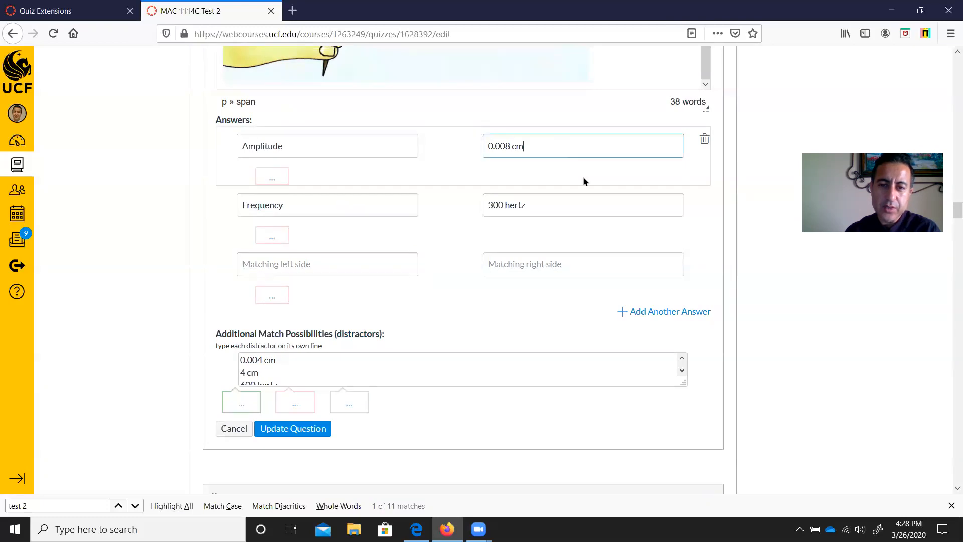
click(603, 213)
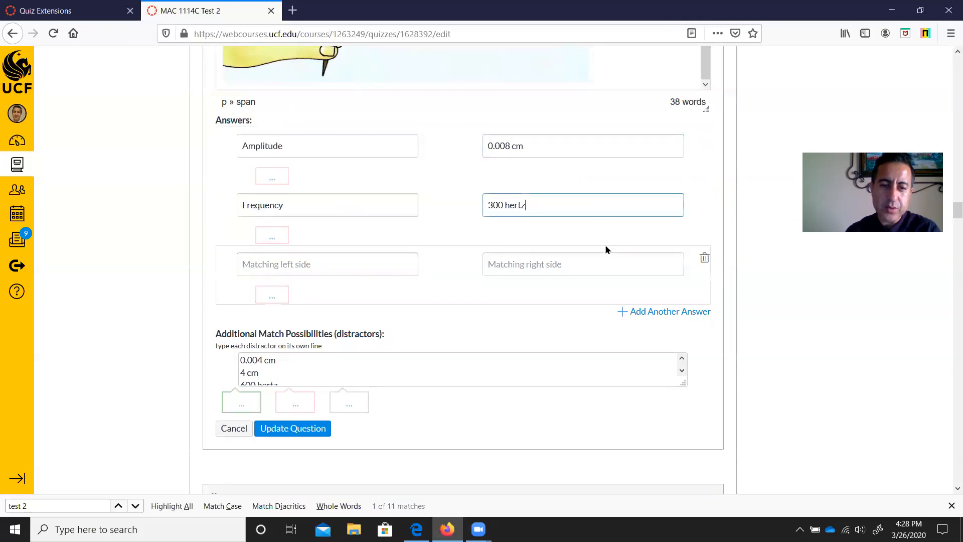
scroll(585, 273, down, 2)
scroll(349, 294, down, 1)
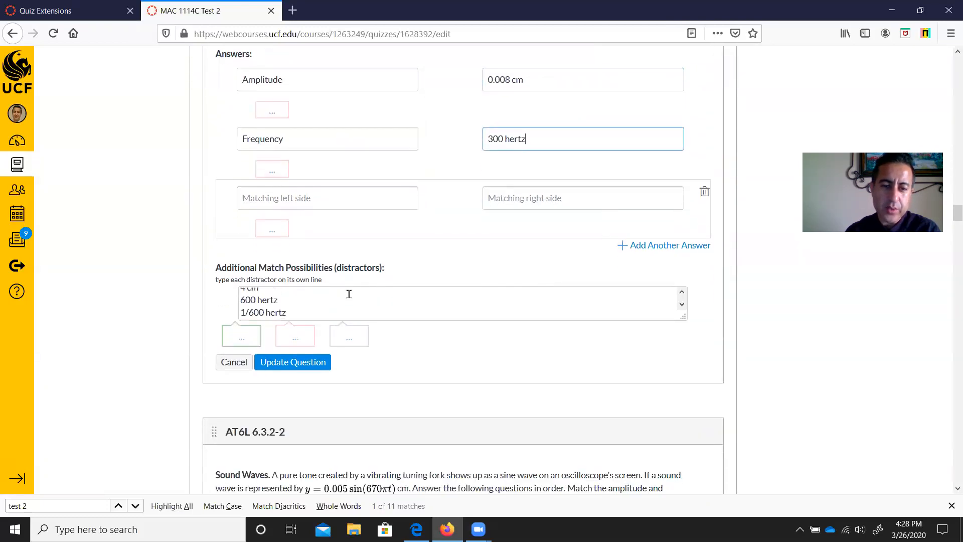
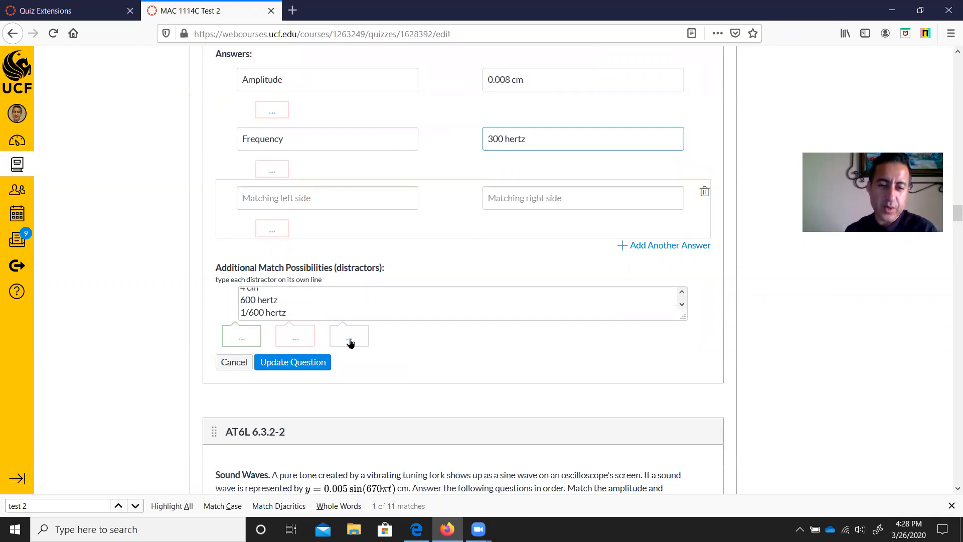
scroll(445, 381, down, 3)
click(234, 229)
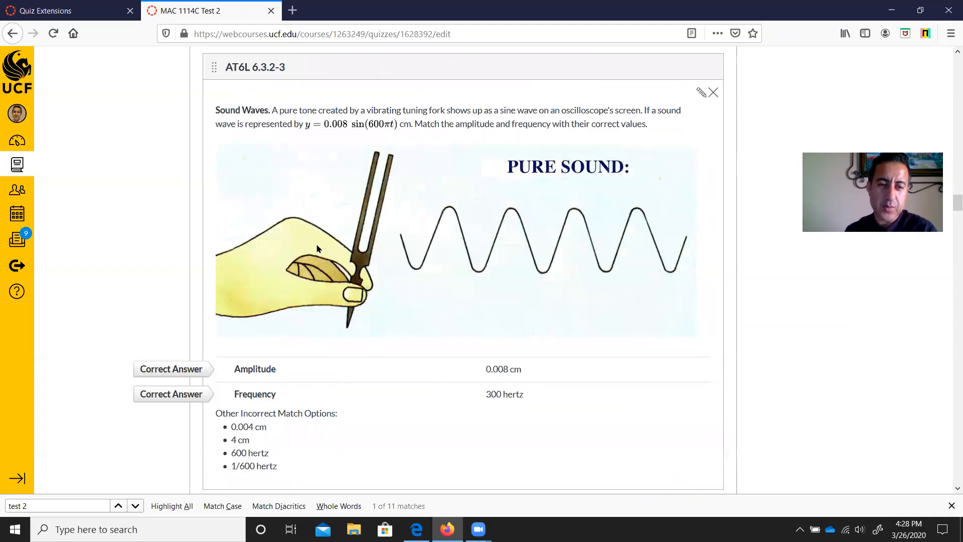
Review the remaining question groups to the end of the test, cancel editing the test and open its preview
scroll(381, 260, down, 8)
scroll(381, 263, down, 12)
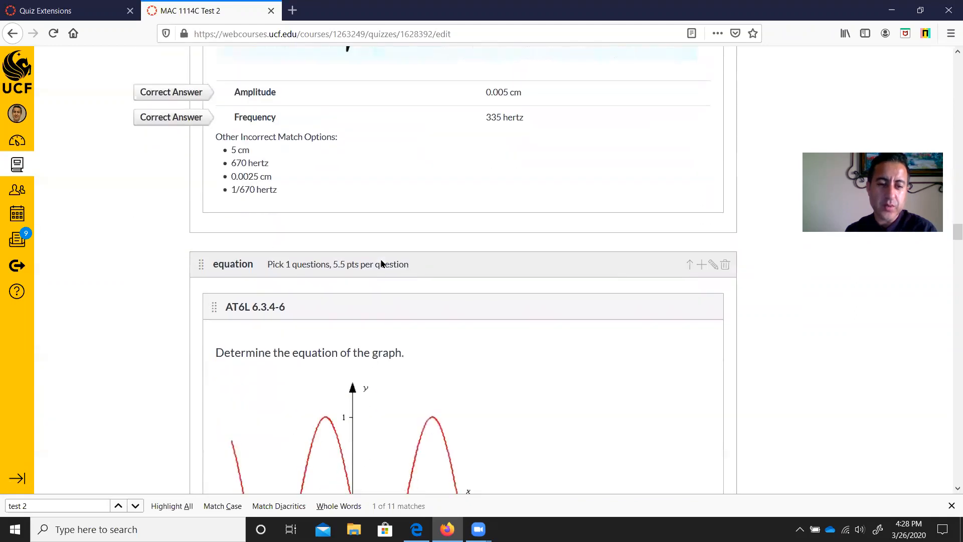
scroll(382, 264, down, 2)
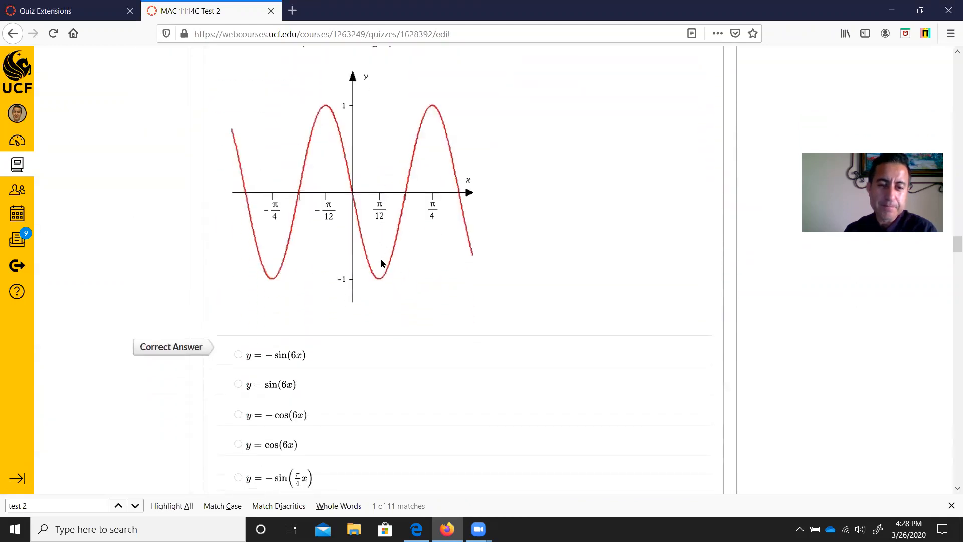
scroll(382, 264, down, 1)
scroll(381, 263, down, 15)
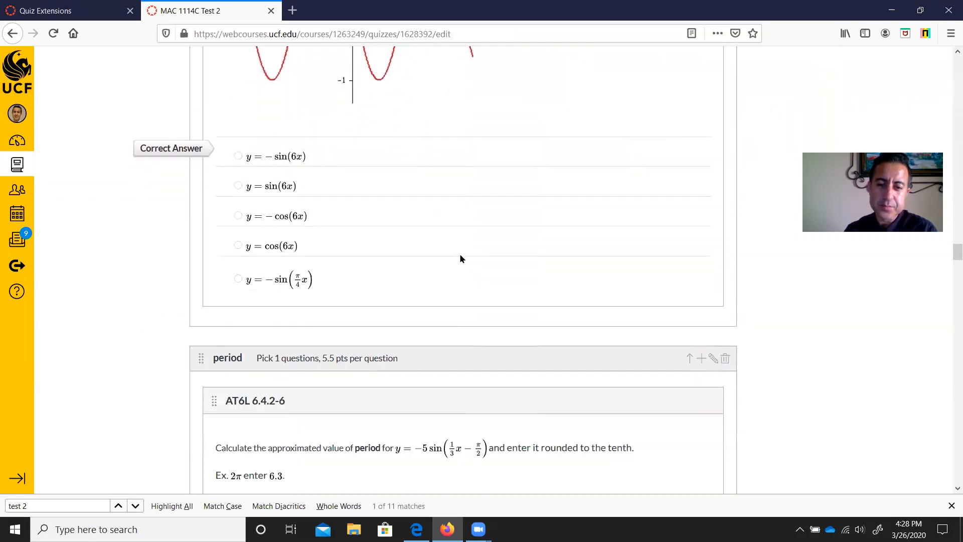
drag(956, 281, 951, 526)
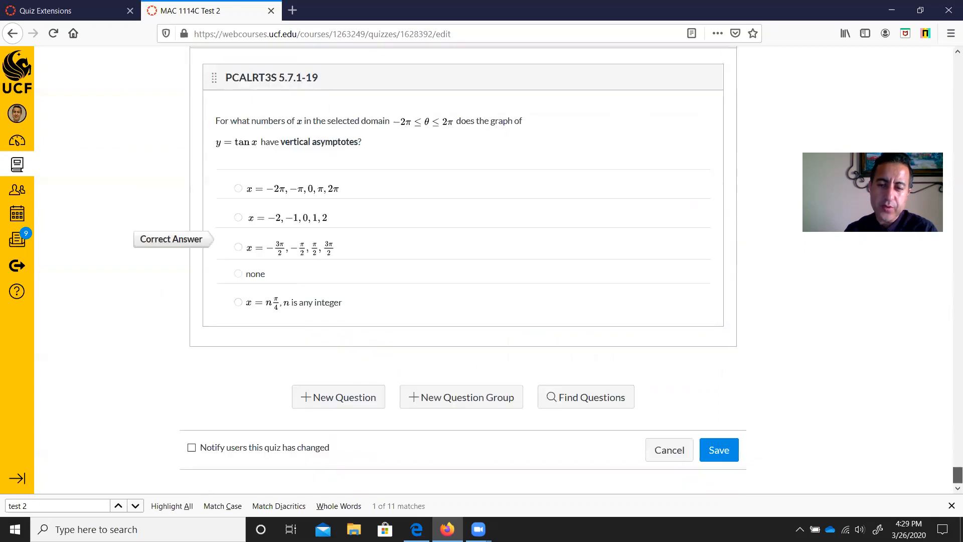
click(662, 451)
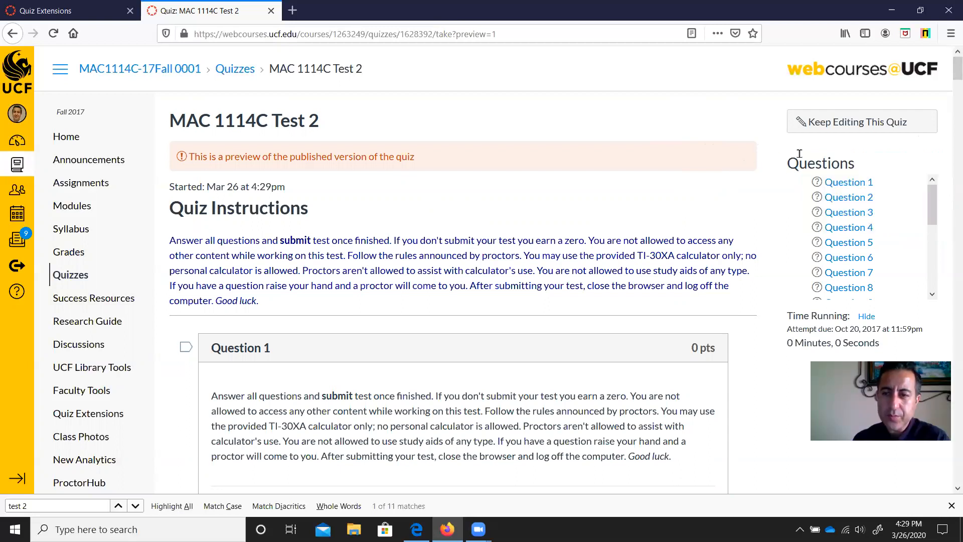
Flag question 1 in the preview, tick "I read and understand instructions." and check its status in the question list
scroll(800, 153, down, 2)
drag(833, 145, 931, 209)
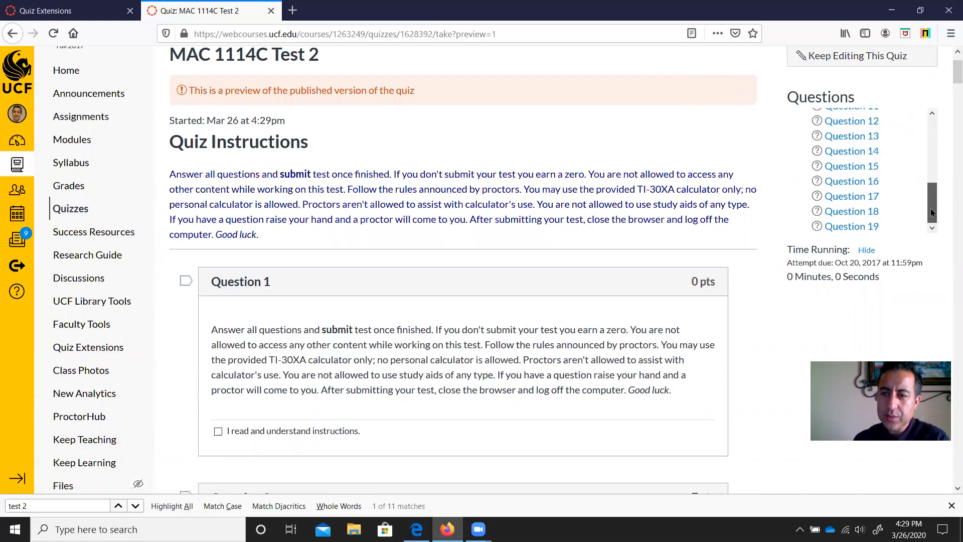
scroll(500, 284, down, 2)
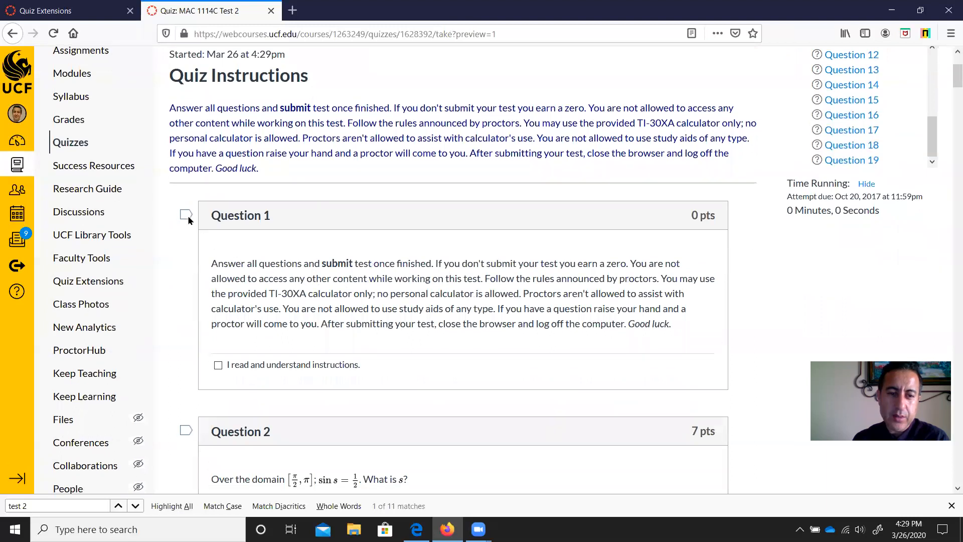
click(186, 217)
click(218, 364)
scroll(435, 337, up, 2)
scroll(437, 331, up, 3)
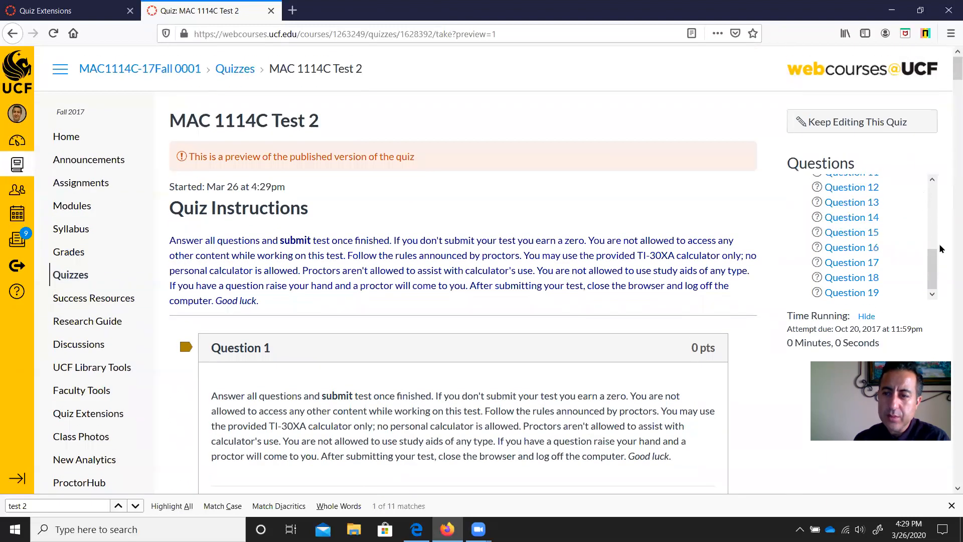
drag(933, 266, 933, 178)
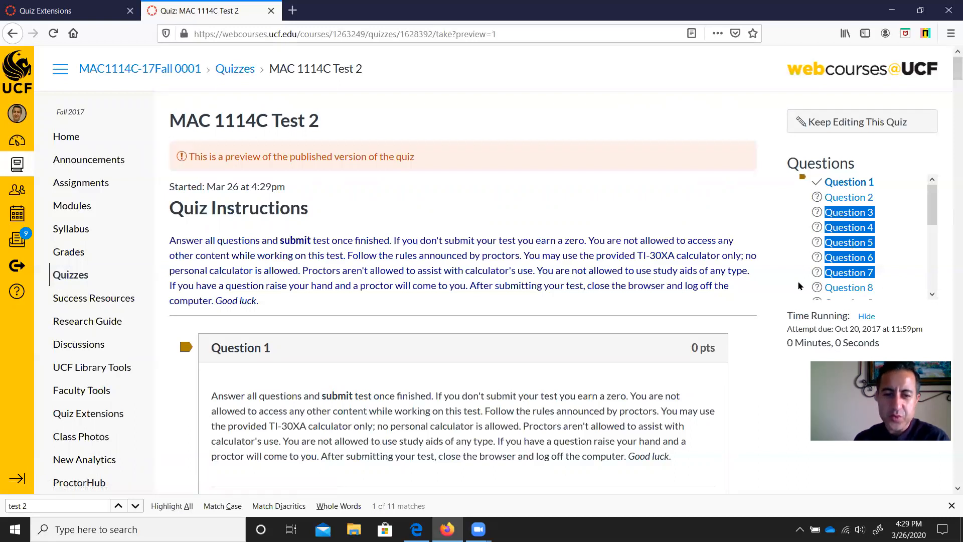
Answer question 2 of the preview with 5π/6
scroll(713, 290, down, 3)
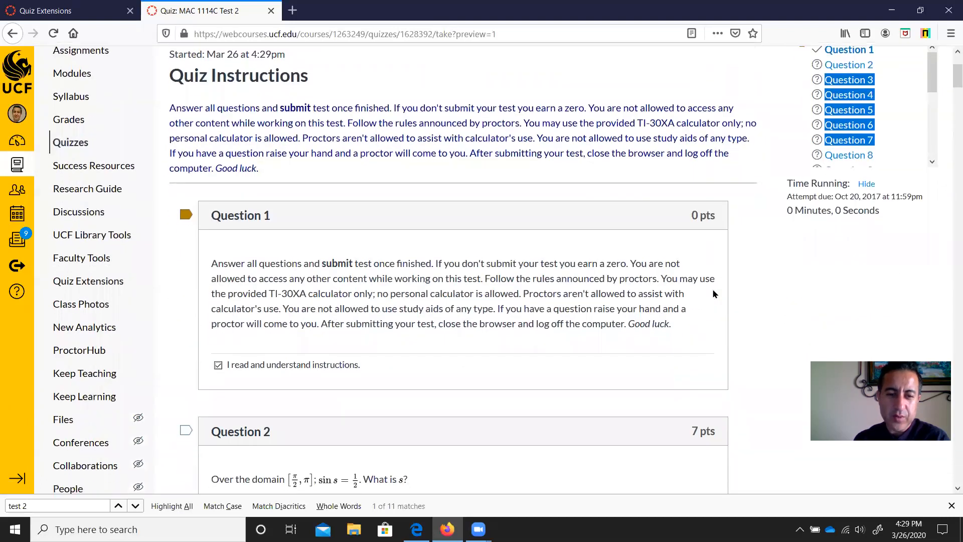
scroll(715, 294, down, 3)
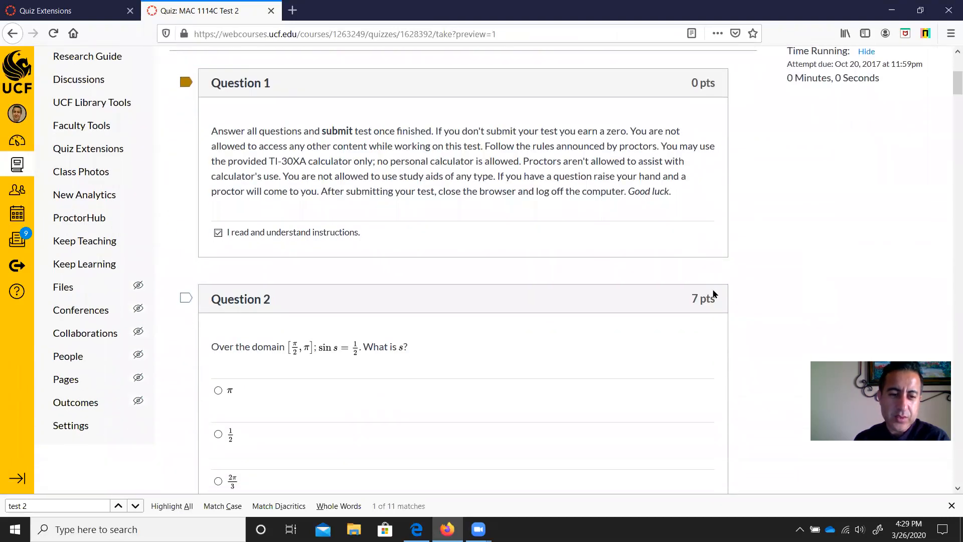
scroll(715, 280, down, 3)
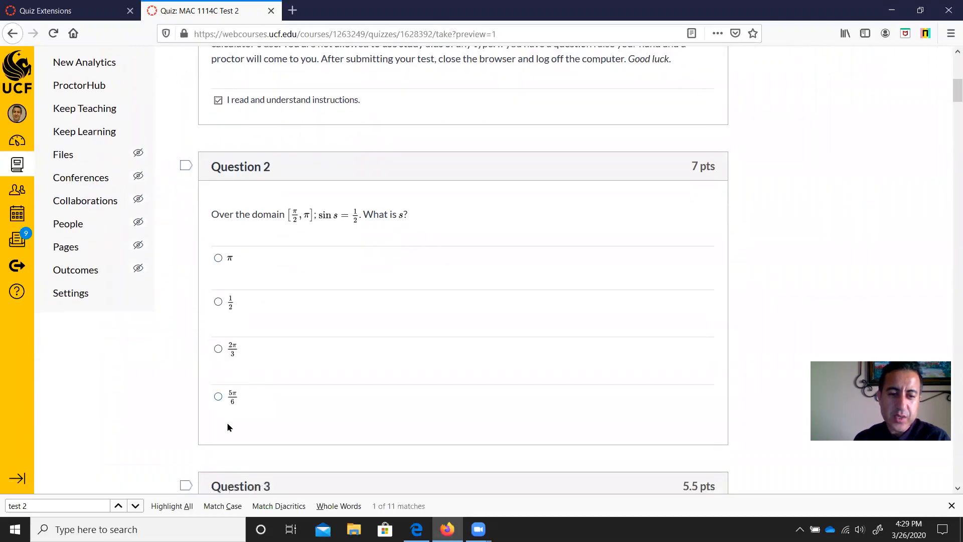
click(218, 397)
scroll(343, 387, down, 1)
click(218, 282)
click(219, 330)
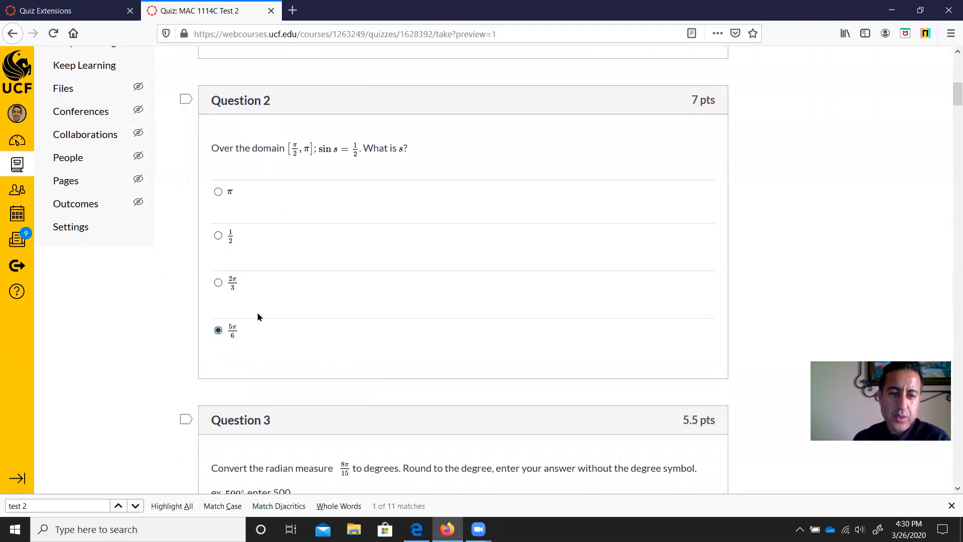
scroll(258, 314, up, 1)
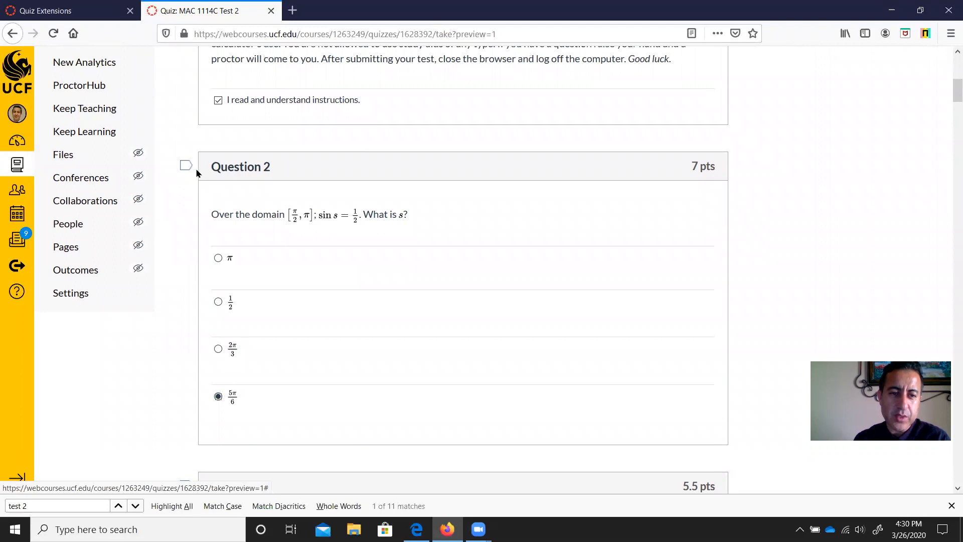
Enter 288 as the answer to question 3, the radian conversion, and flag that question
scroll(304, 215, down, 4)
click(287, 331)
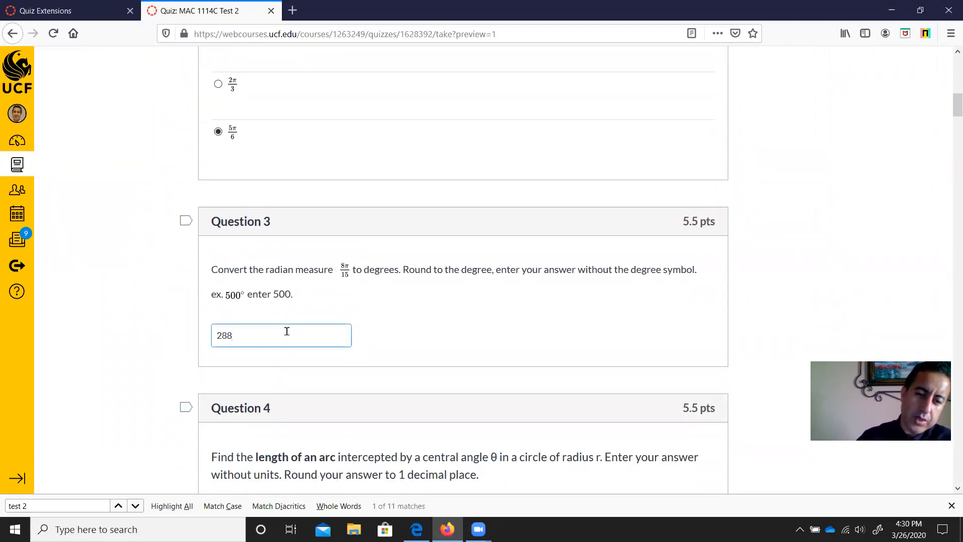
click(185, 221)
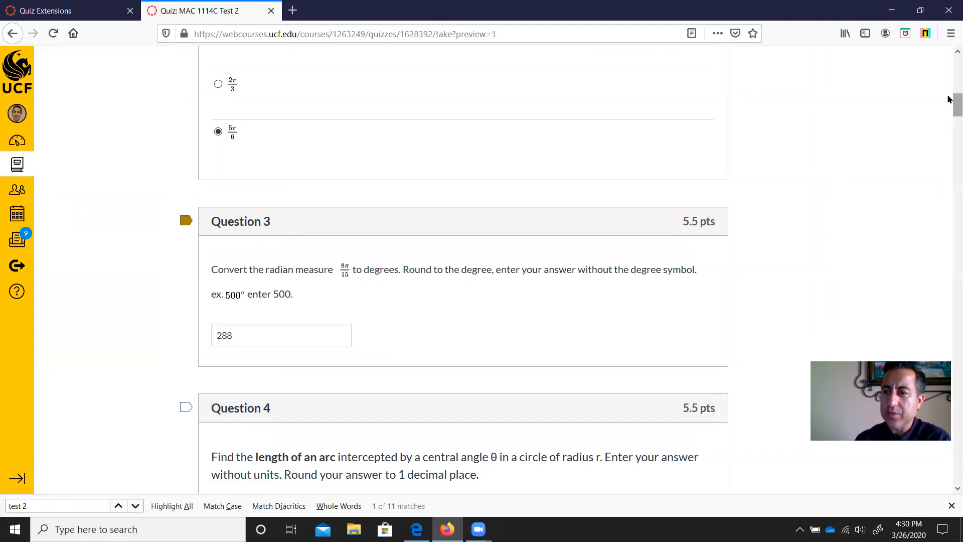
Check the flagged questions in the question list and enter 292 as the answer to question 6, the gears problem
drag(949, 99, 951, 55)
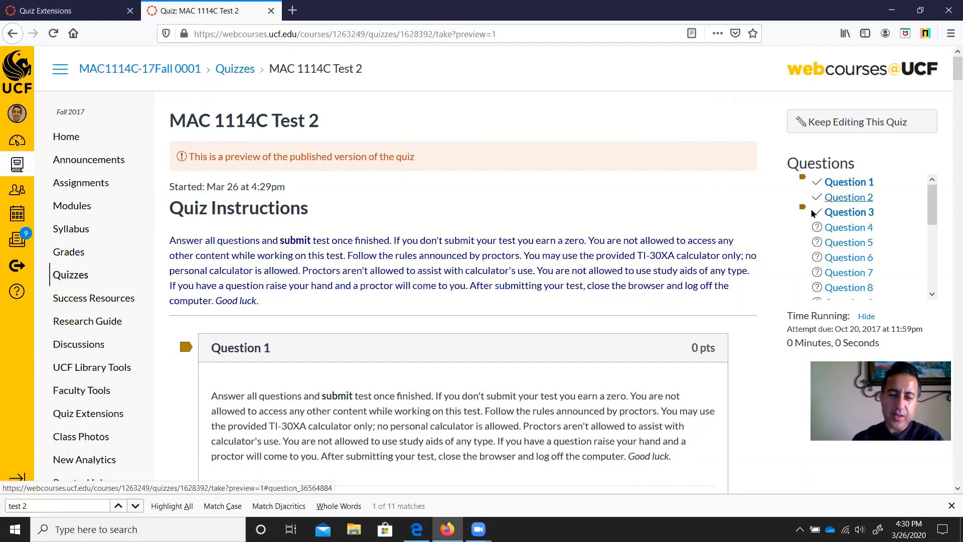
scroll(705, 215, down, 2)
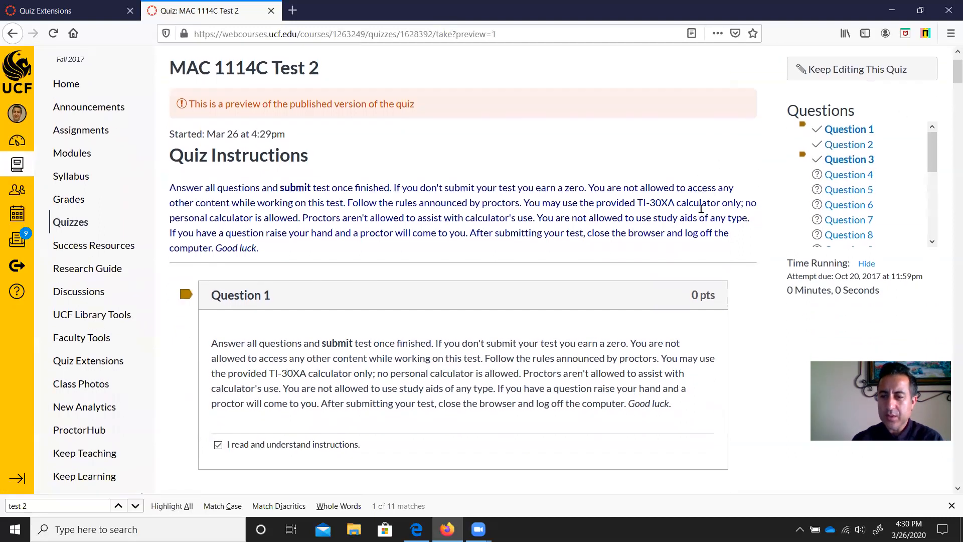
scroll(709, 227, down, 20)
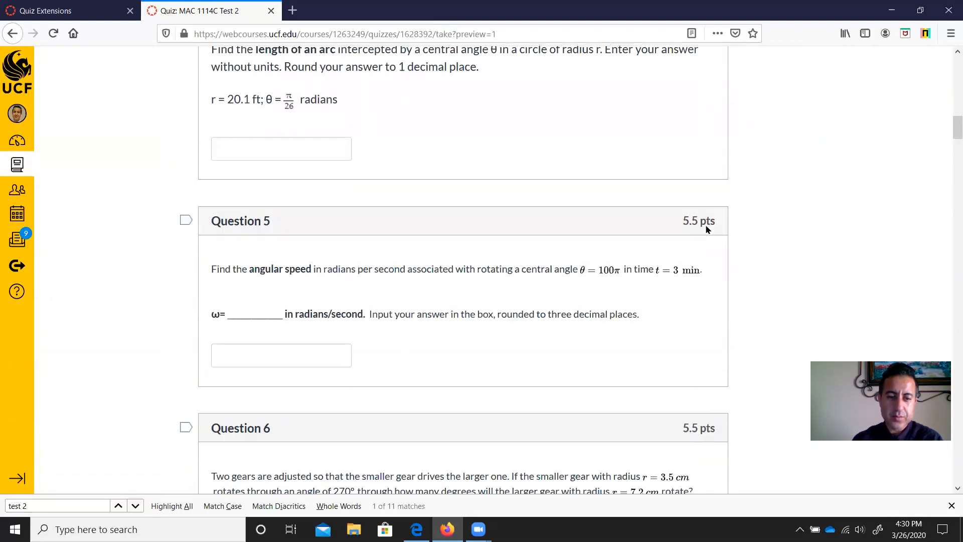
scroll(430, 241, down, 4)
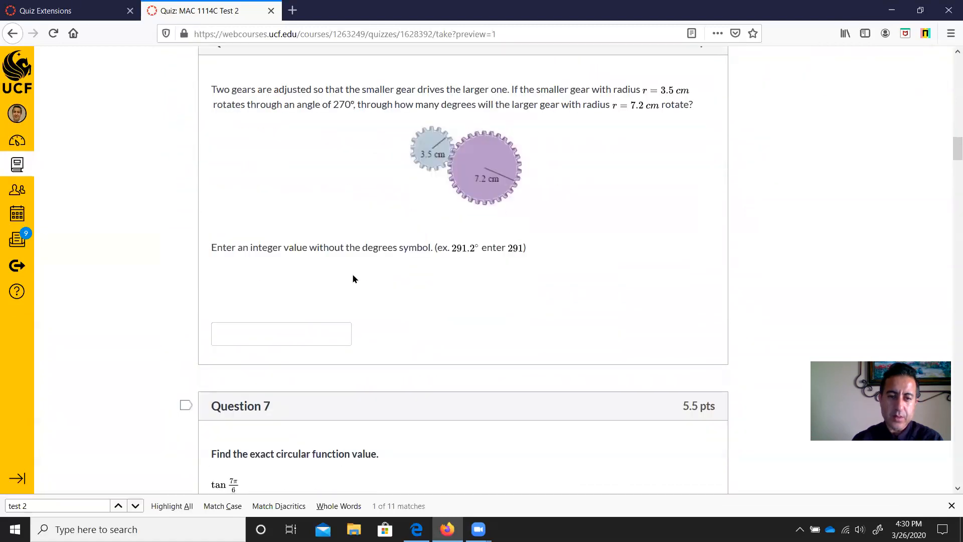
click(318, 331)
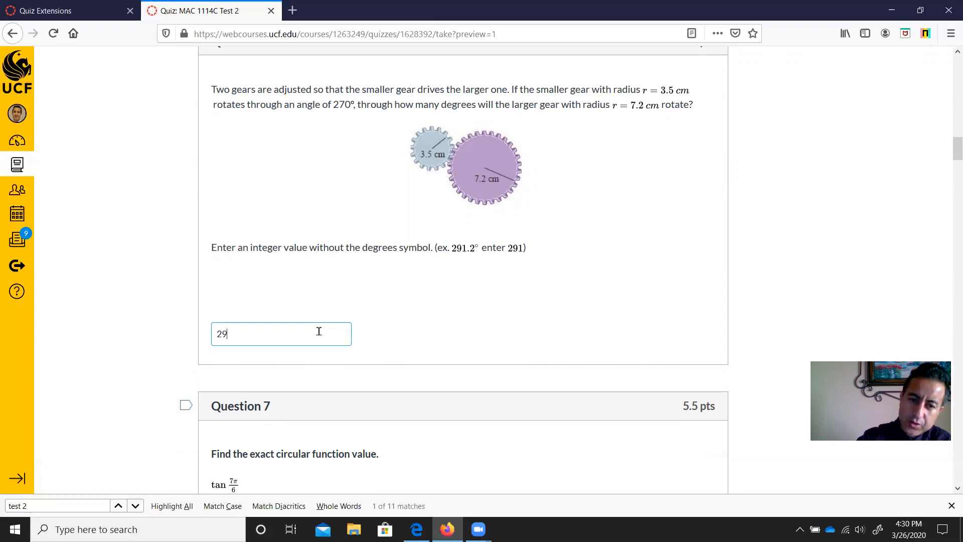
text(292o)
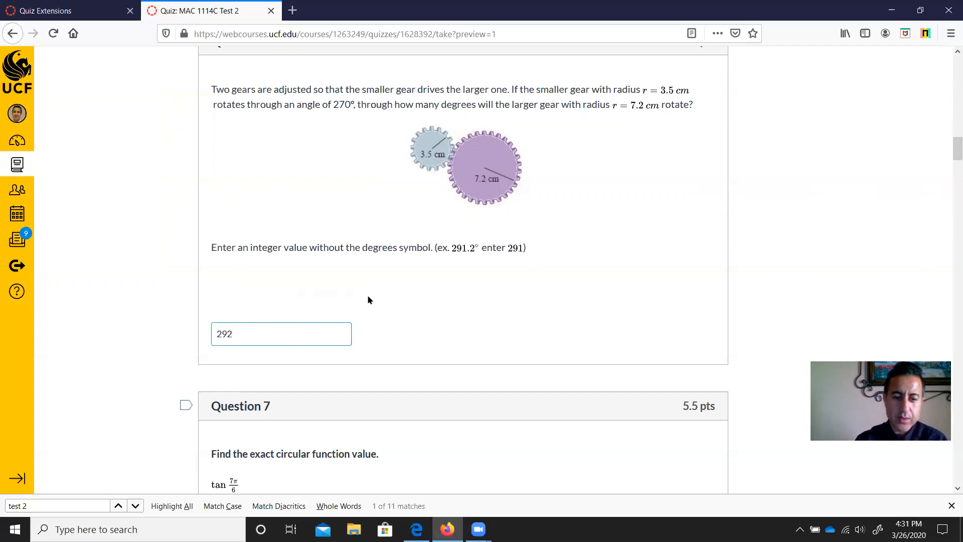
Answer question 8, the tuning fork problem, with an amplitude of 0.008 cm and a frequency of 300 hertz
scroll(372, 299, down, 13)
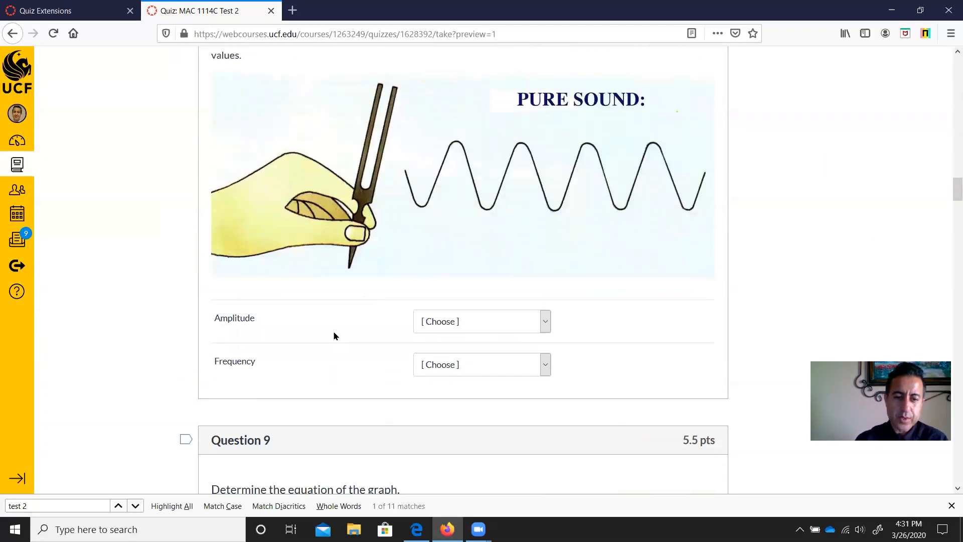
click(488, 322)
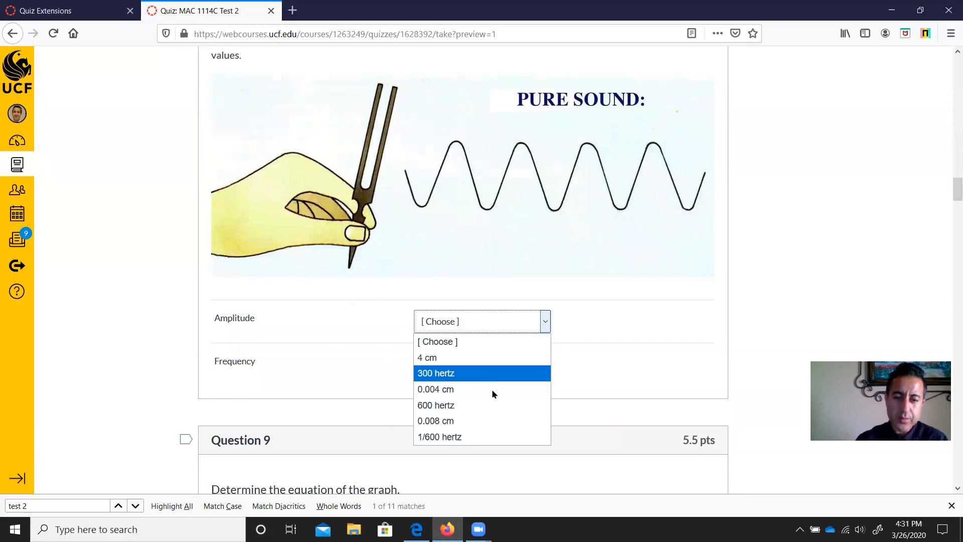
click(483, 421)
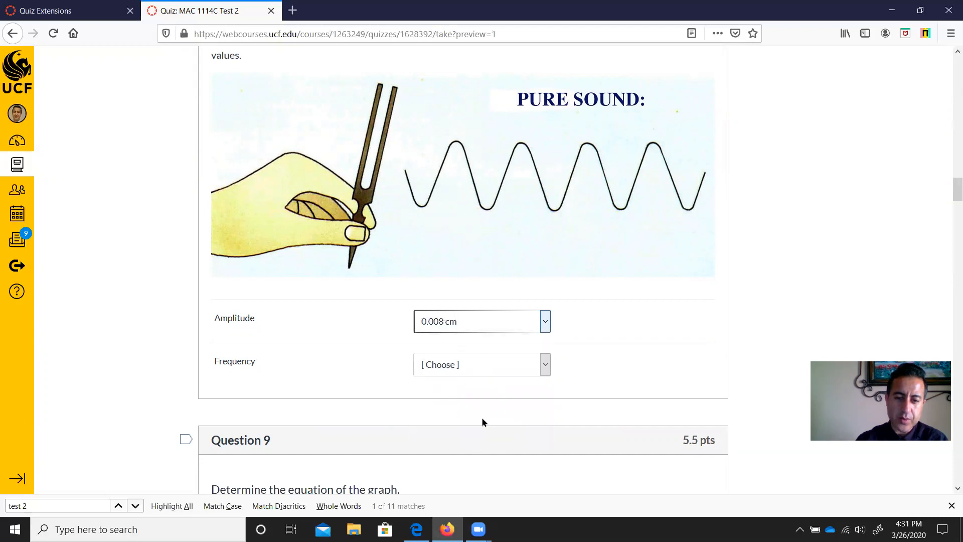
click(487, 368)
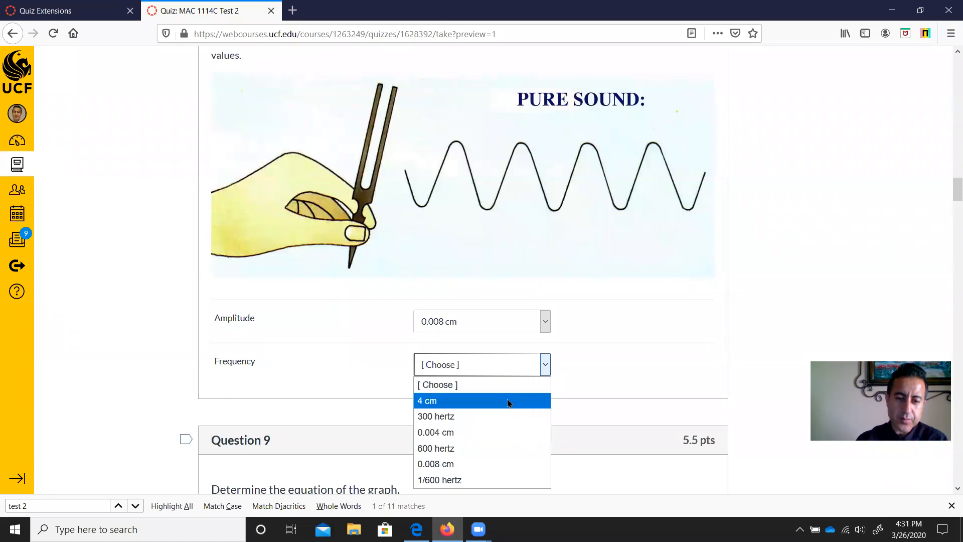
click(495, 417)
scroll(520, 356, down, 2)
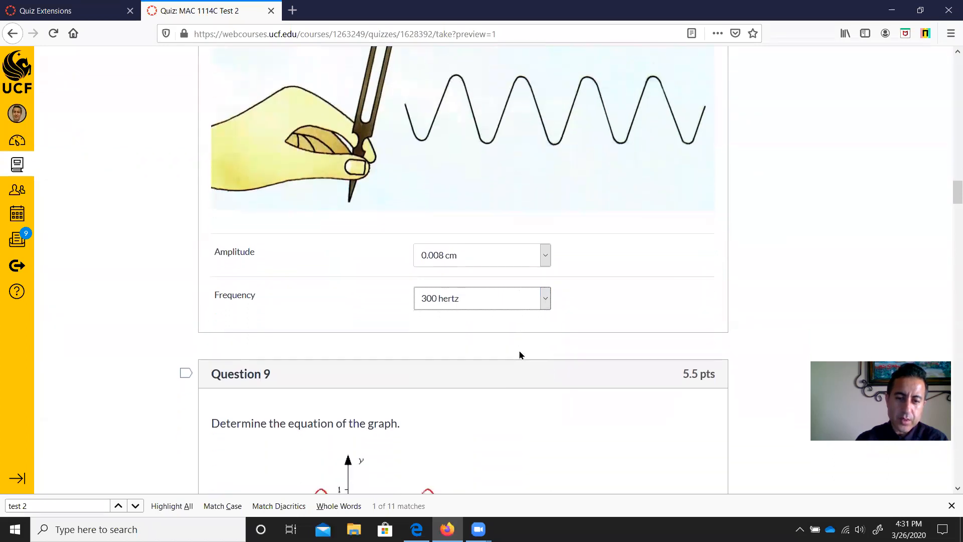
Answer question 9 with y = −sin(π/4 x) and choose the first graph for the function y = cos x − 3
scroll(626, 332, down, 8)
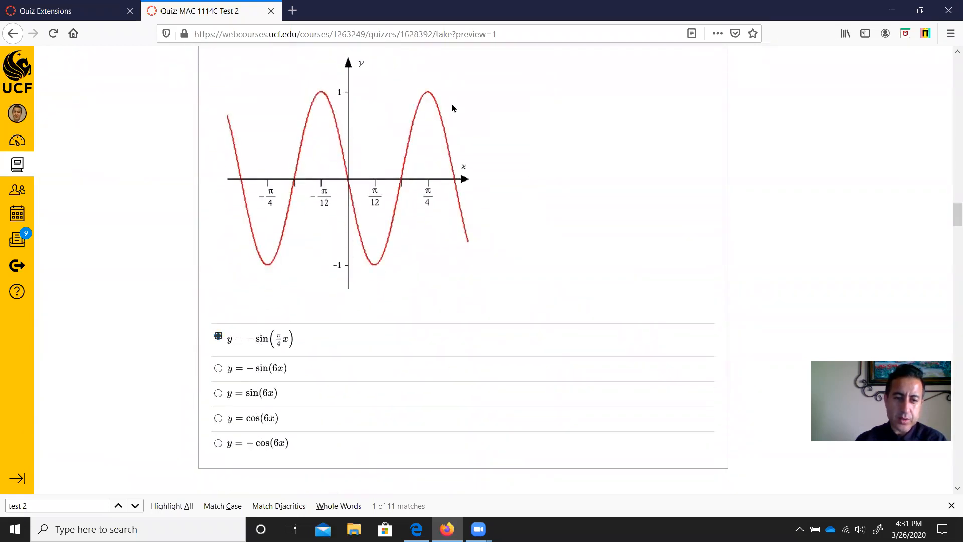
scroll(504, 248, down, 12)
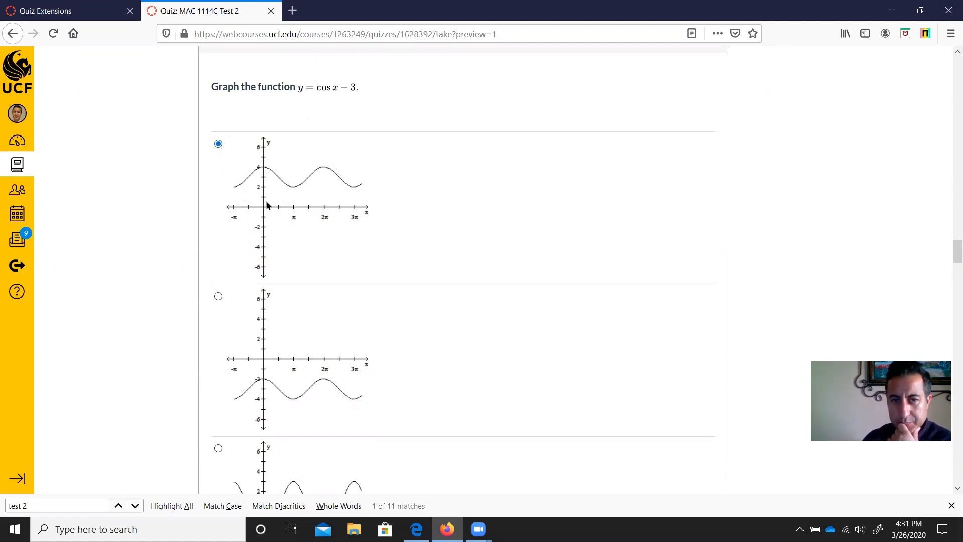
scroll(277, 185, down, 15)
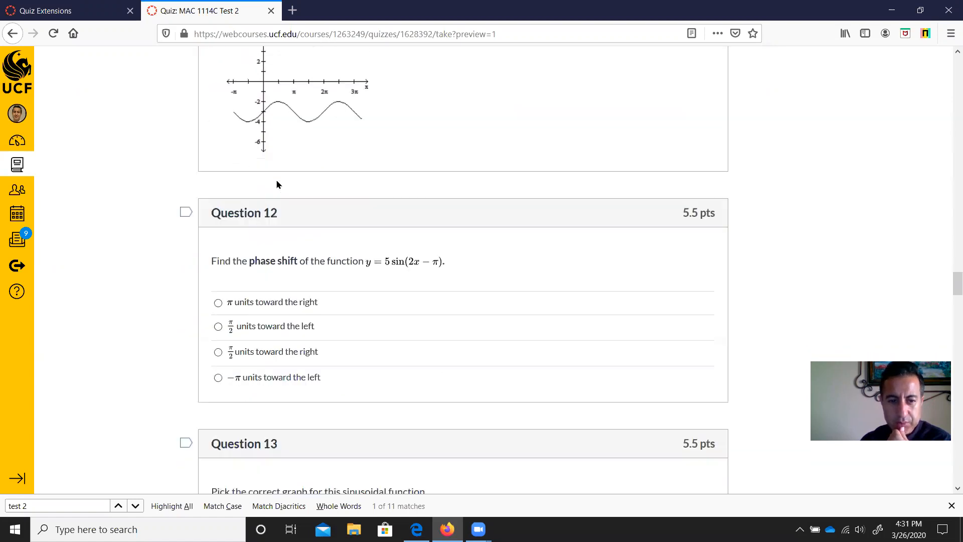
Answer question 13, the sinusoidal graph question, with "Cannot be graphed"
scroll(278, 185, down, 5)
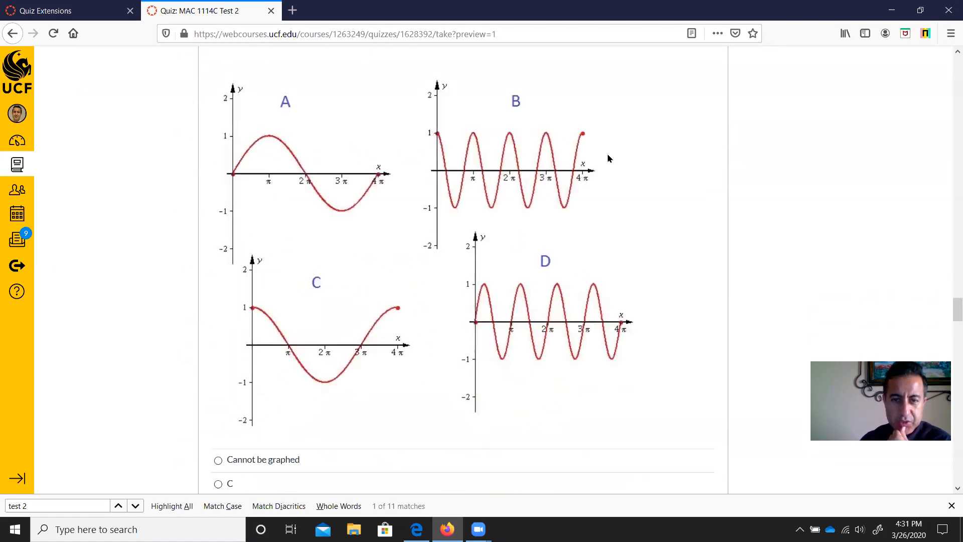
scroll(438, 271, down, 3)
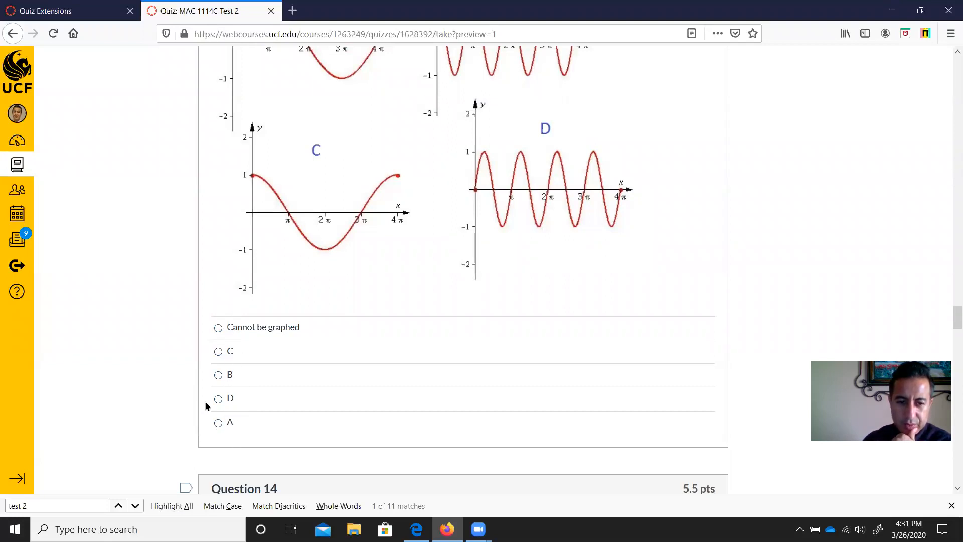
click(219, 329)
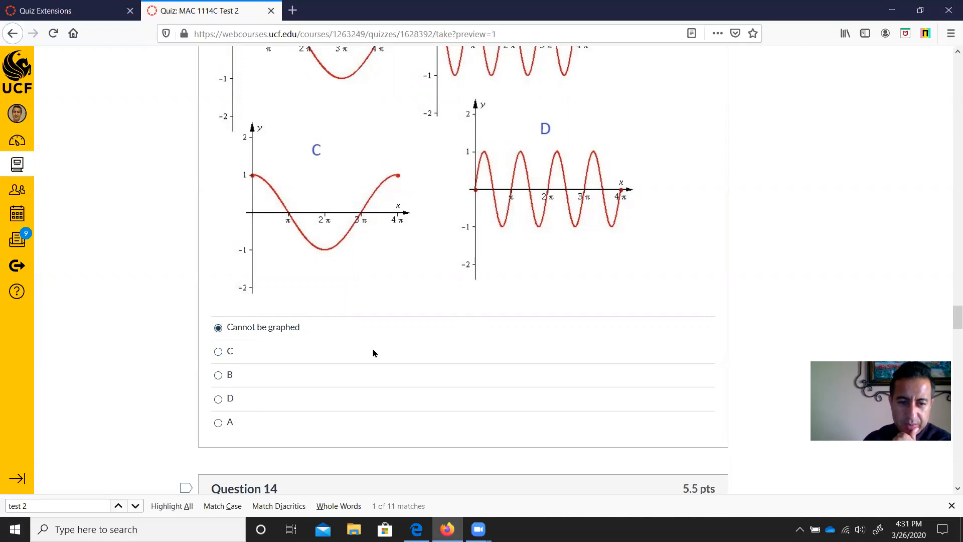
scroll(372, 351, up, 3)
Review questions 14 to 19, including the oscillating spring problem's wording, and check the question list for their status
scroll(380, 169, down, 15)
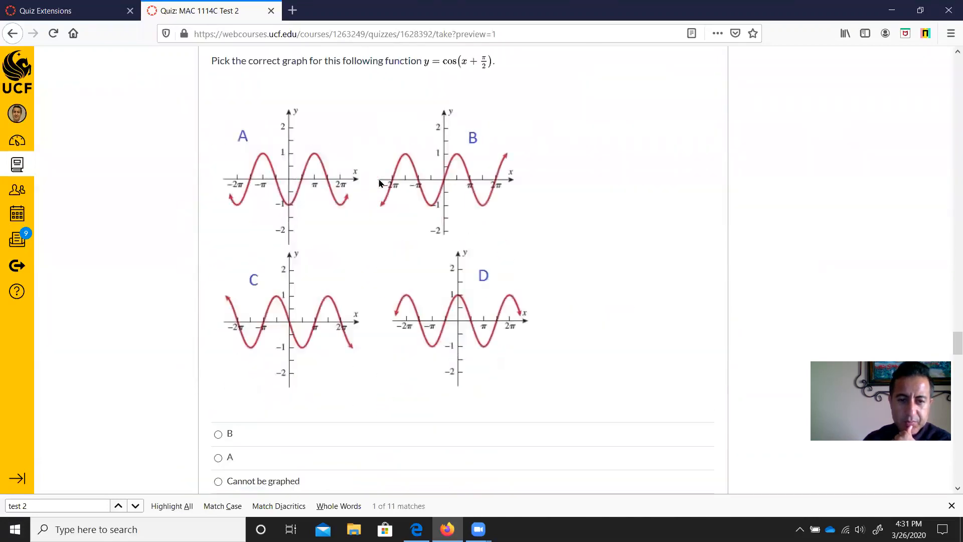
scroll(380, 186, down, 5)
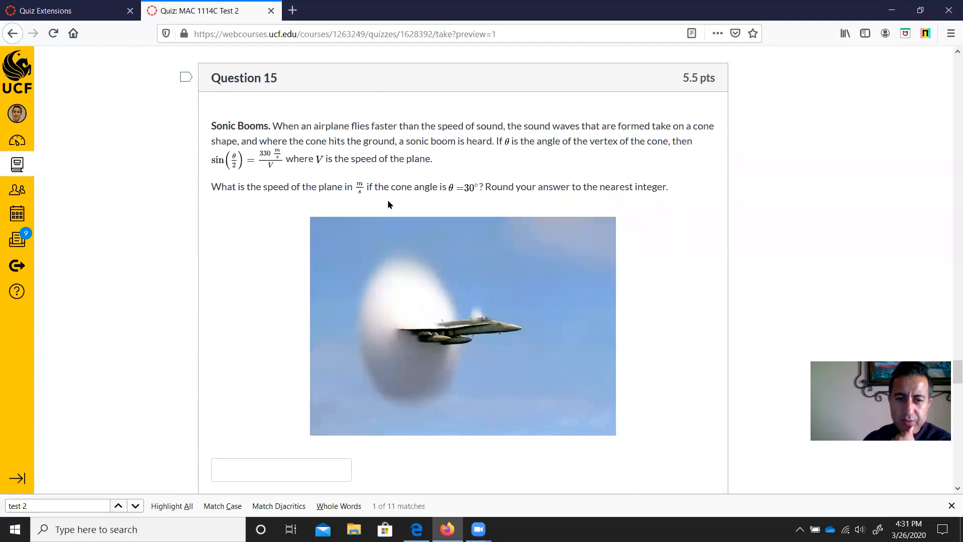
scroll(388, 199, down, 4)
click(351, 270)
scroll(384, 269, down, 7)
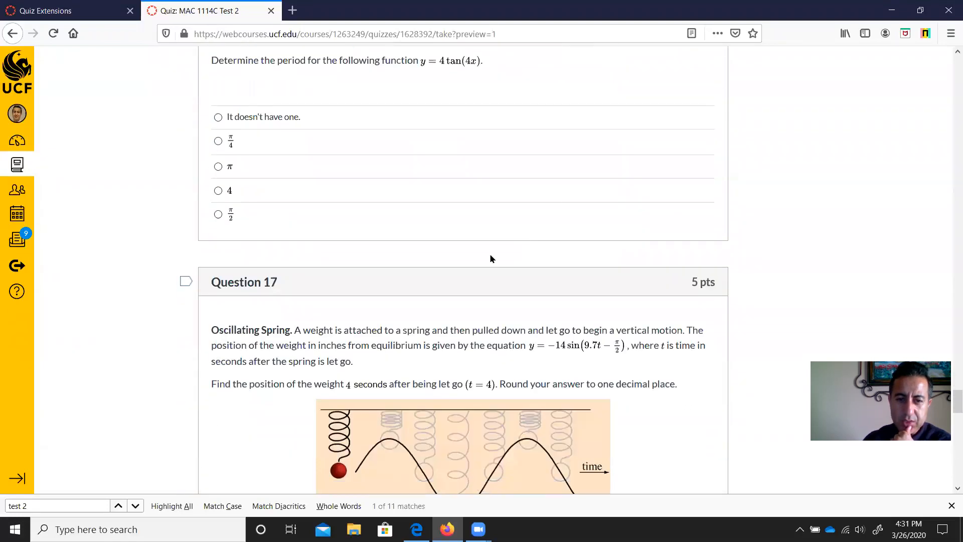
drag(437, 333, 616, 372)
scroll(646, 342, down, 1)
scroll(646, 341, down, 5)
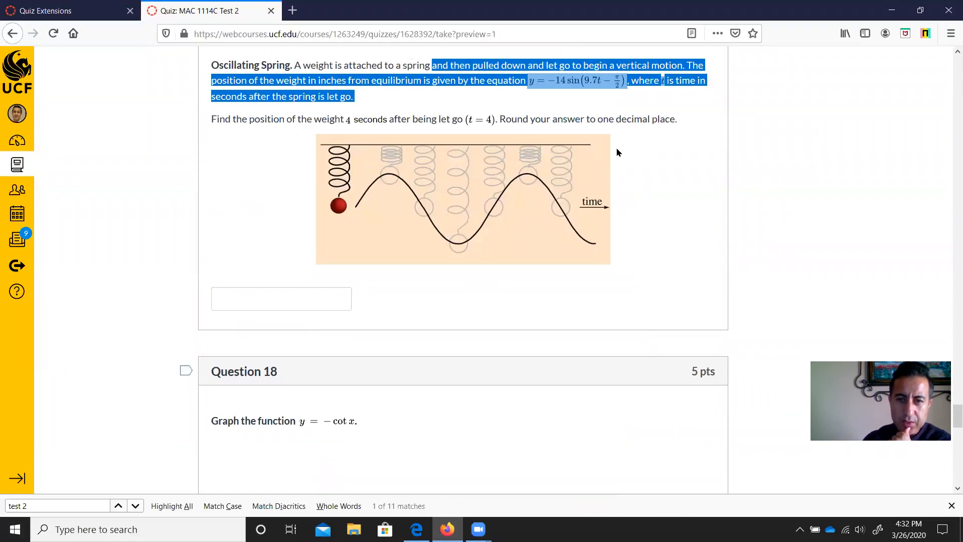
click(664, 160)
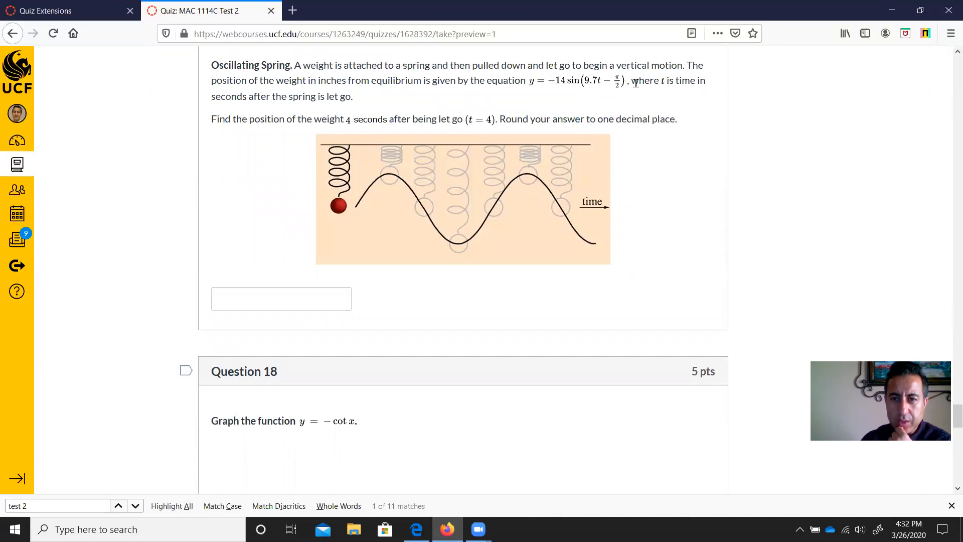
drag(639, 83, 671, 105)
click(671, 106)
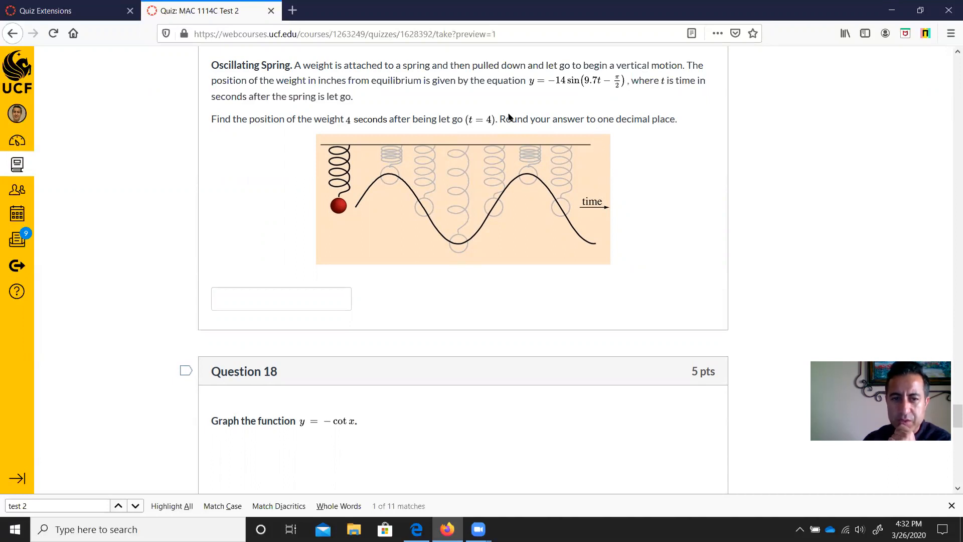
scroll(510, 117, down, 10)
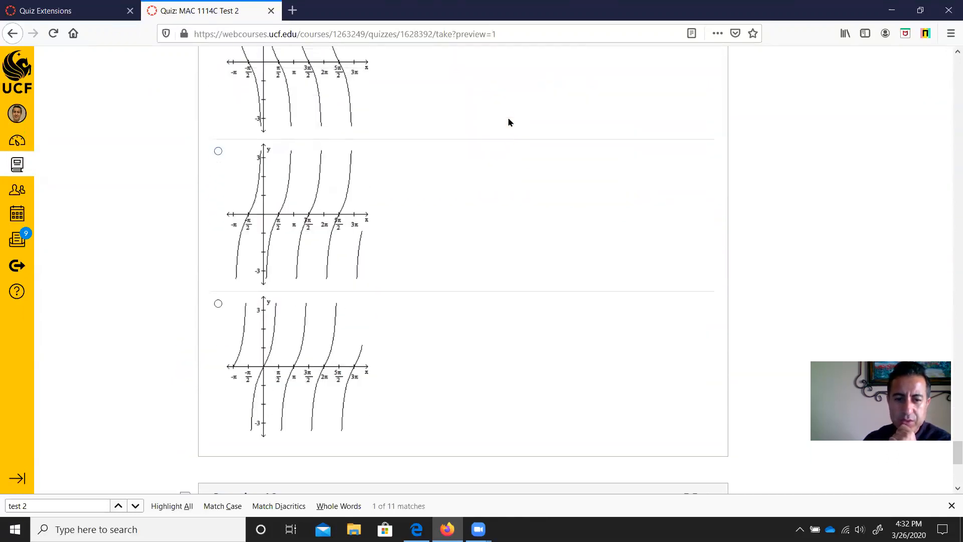
scroll(509, 123, down, 7)
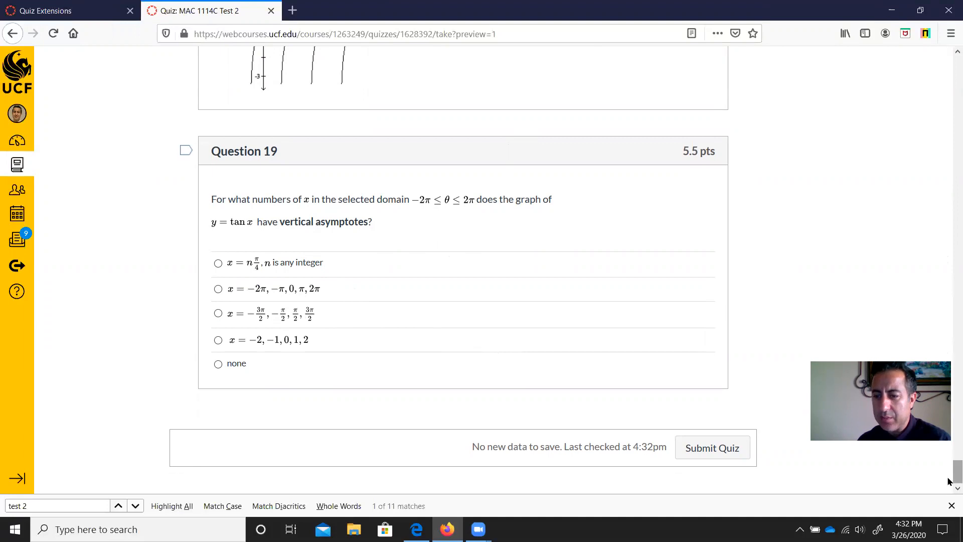
drag(957, 472, 949, 5)
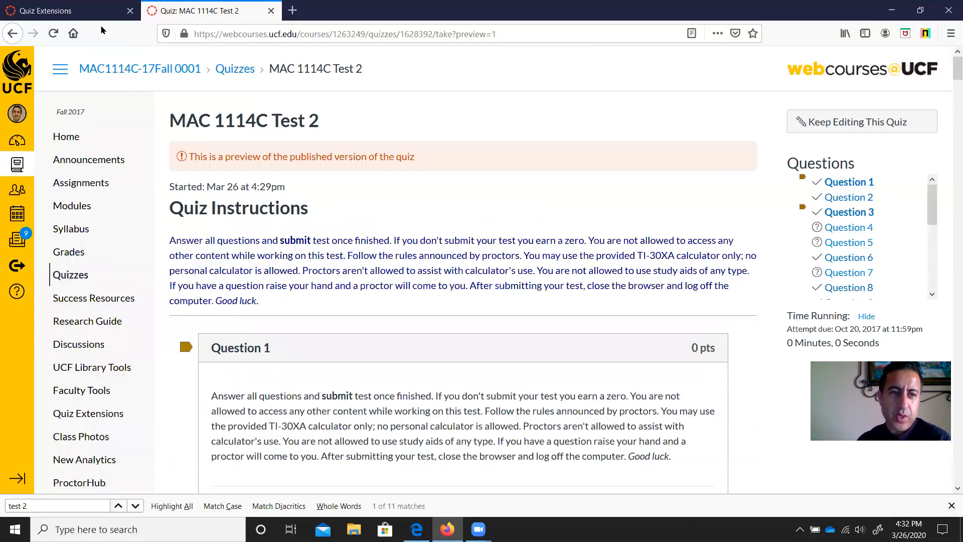
Return to the MAC1105 development course and apply ProctorHub to the quiz "Test / Quiz"
click(84, 9)
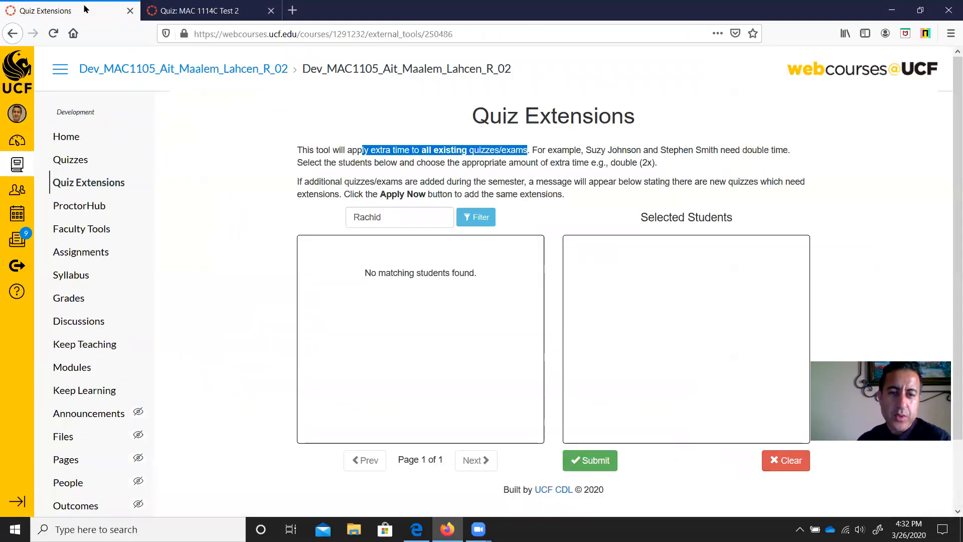
click(79, 138)
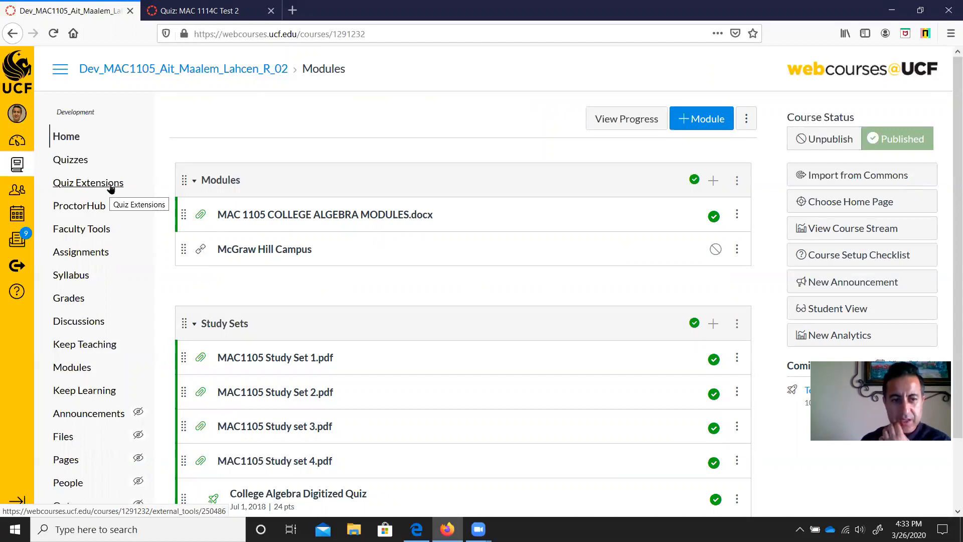
click(91, 213)
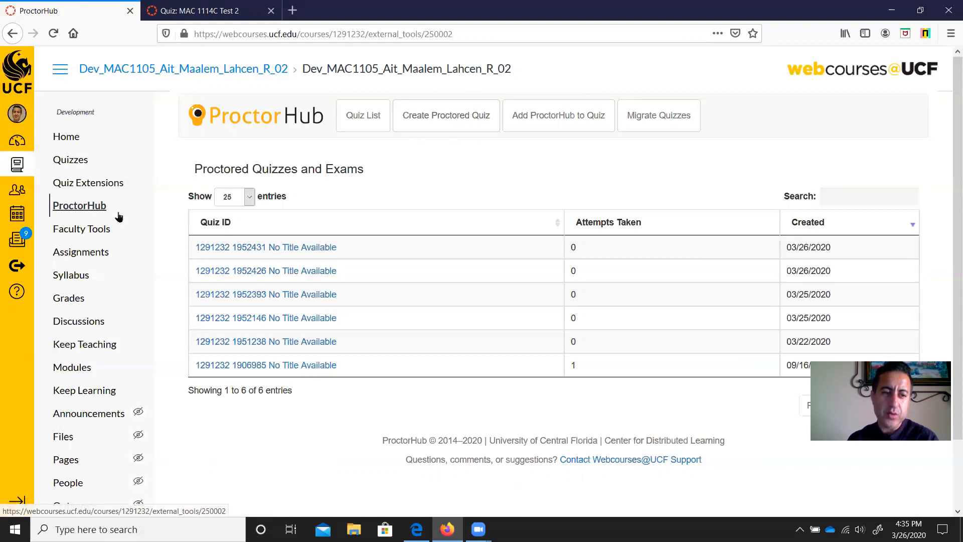
click(569, 121)
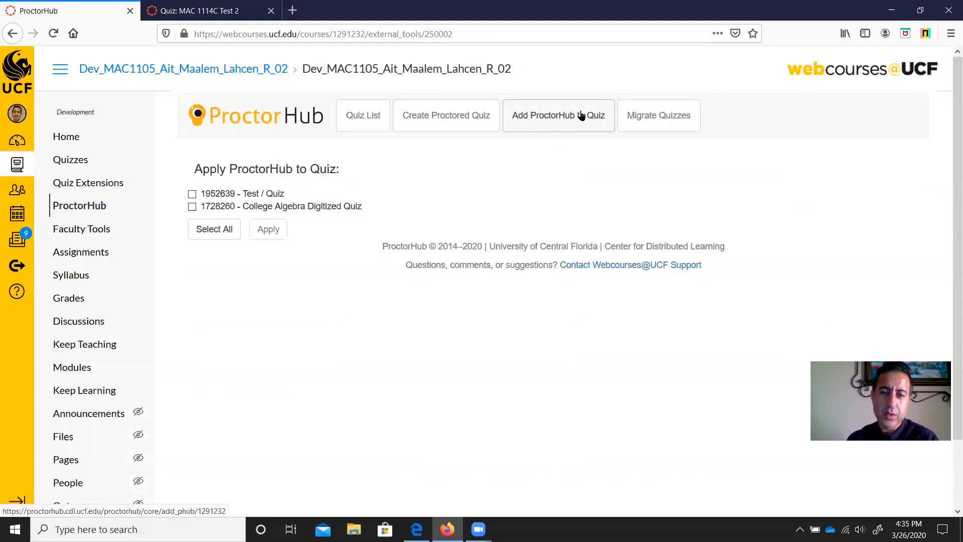
click(192, 206)
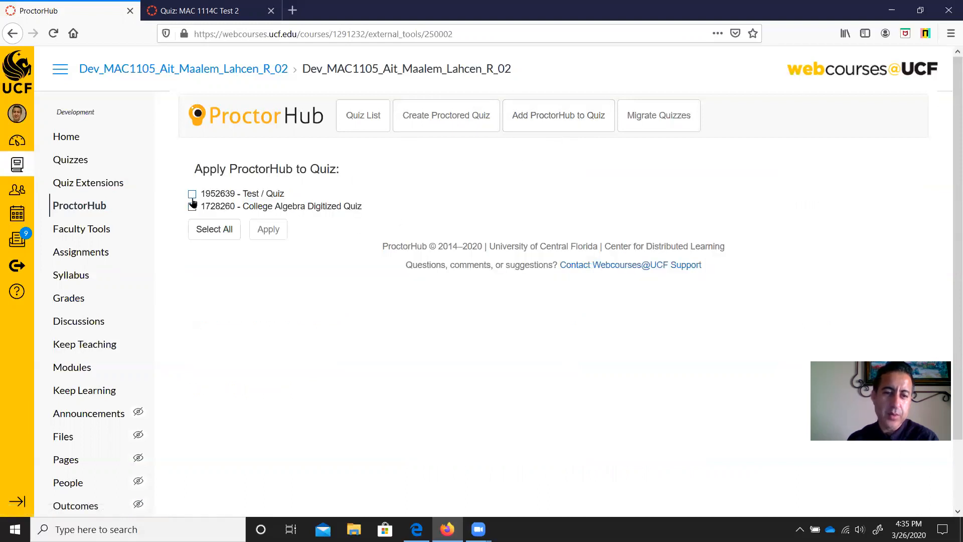
click(192, 194)
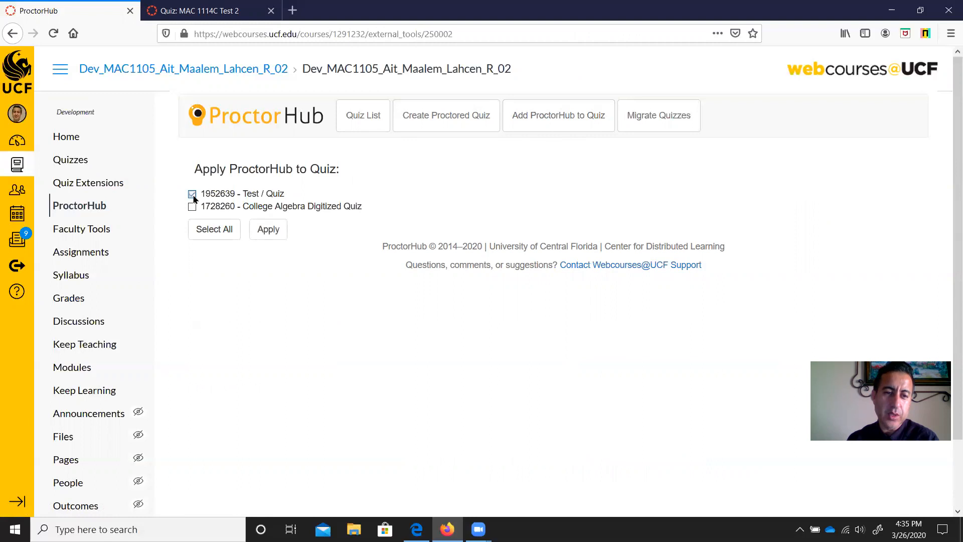
click(281, 235)
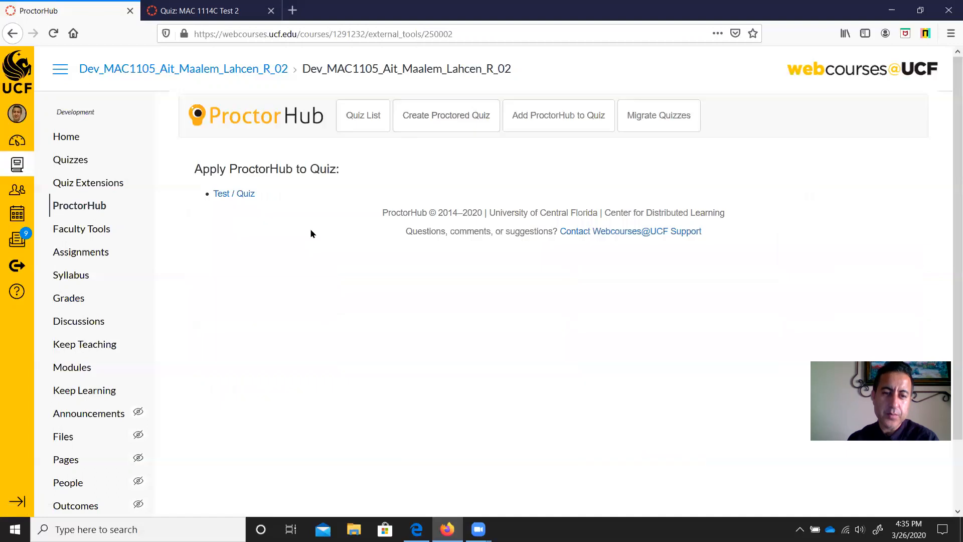
Open the proctored "Test / Quiz" page and allow the site to use the Integrated Webcam
click(245, 195)
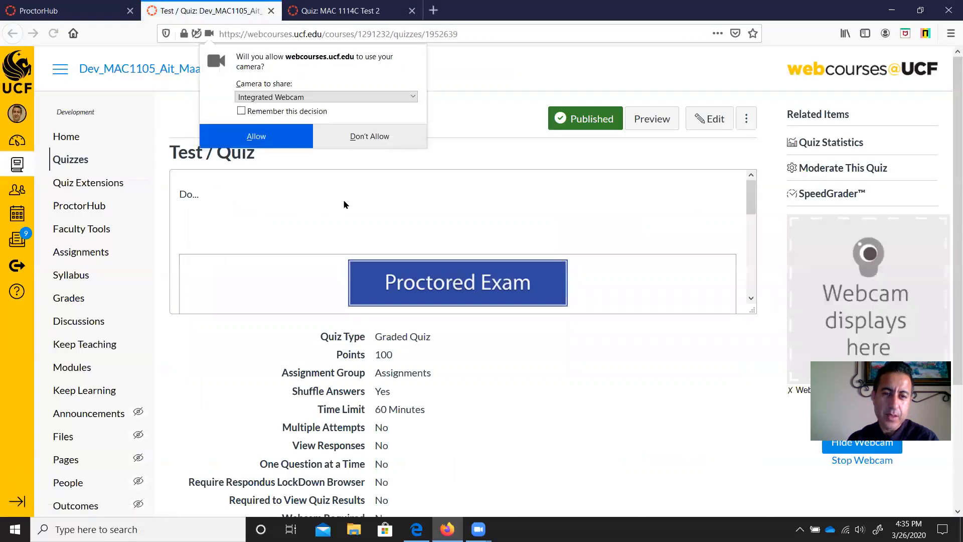
click(271, 136)
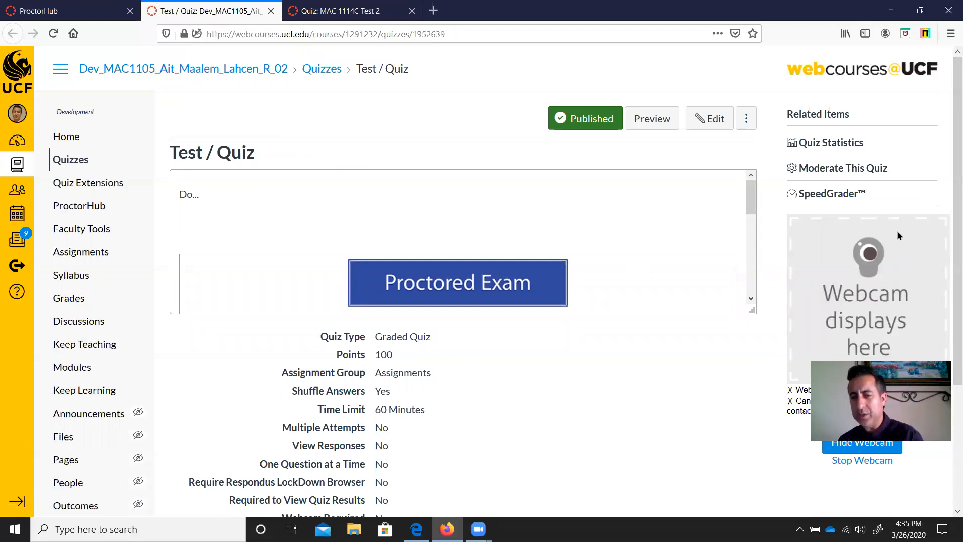
Review the proctored exam instructions, the webcam status and the settings on the "Test / Quiz" page
scroll(900, 241, down, 3)
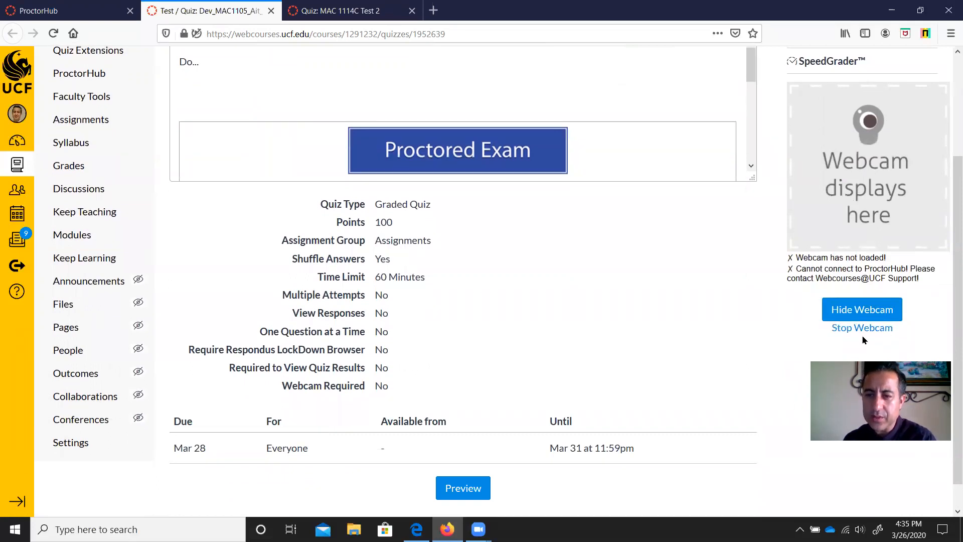
scroll(860, 329, up, 3)
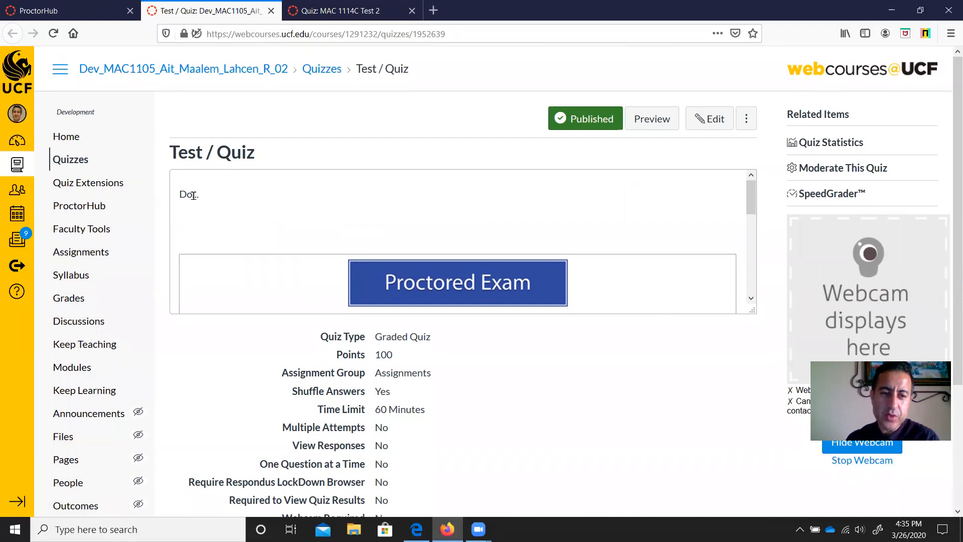
scroll(321, 194, down, 3)
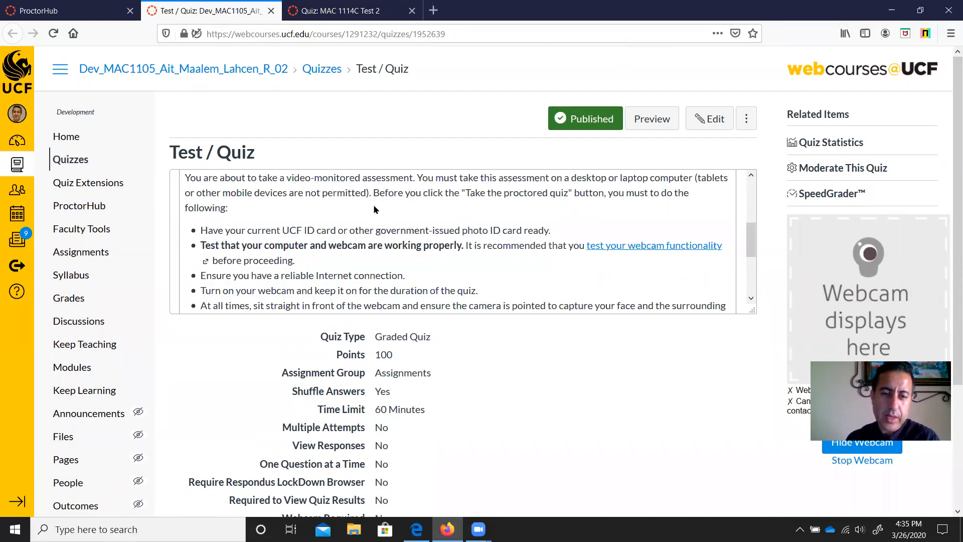
scroll(374, 204, down, 3)
scroll(384, 207, up, 5)
scroll(385, 208, down, 3)
scroll(384, 210, down, 3)
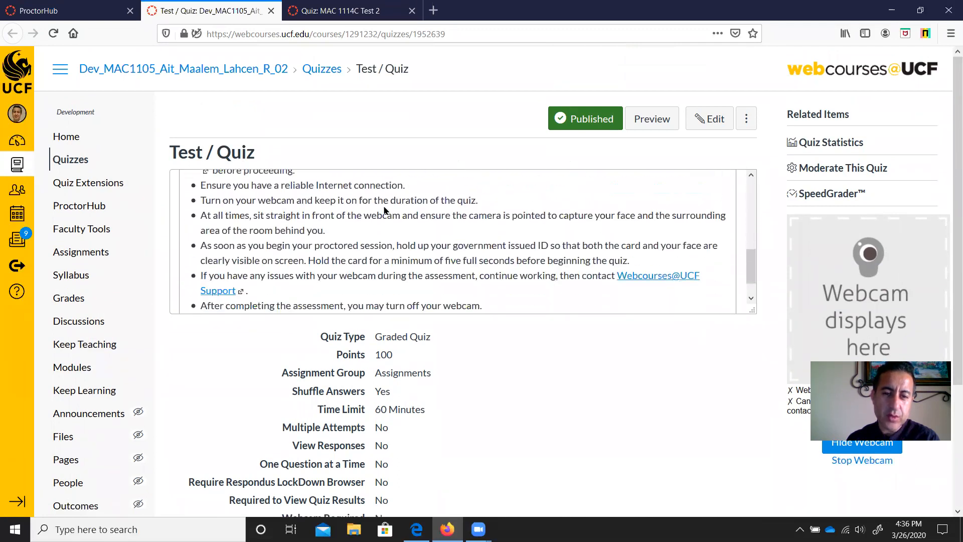
scroll(382, 209, up, 5)
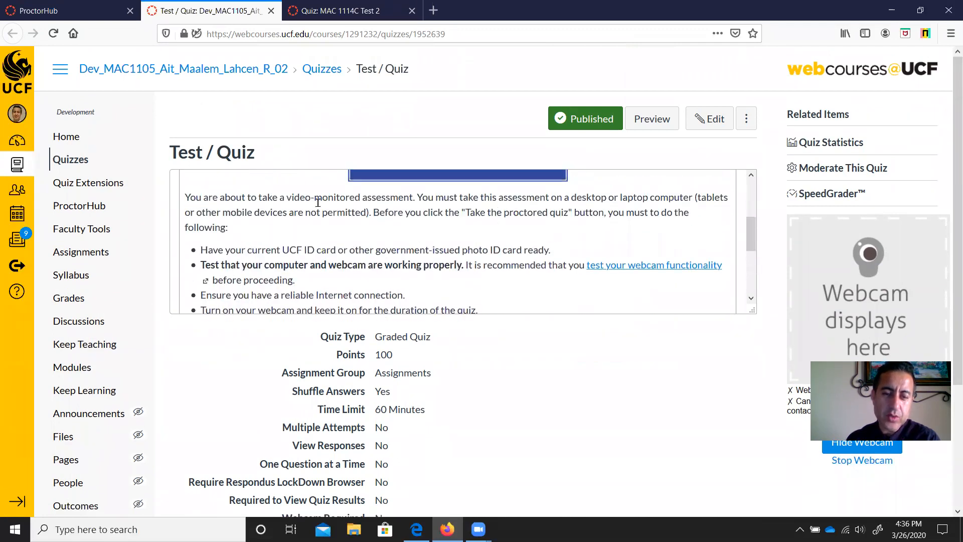
scroll(406, 245, down, 2)
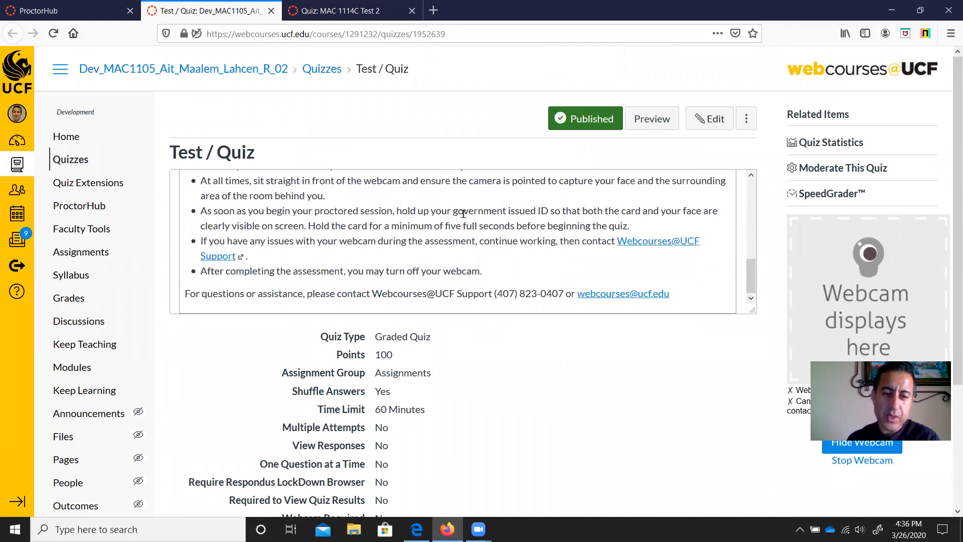
scroll(519, 223, down, 2)
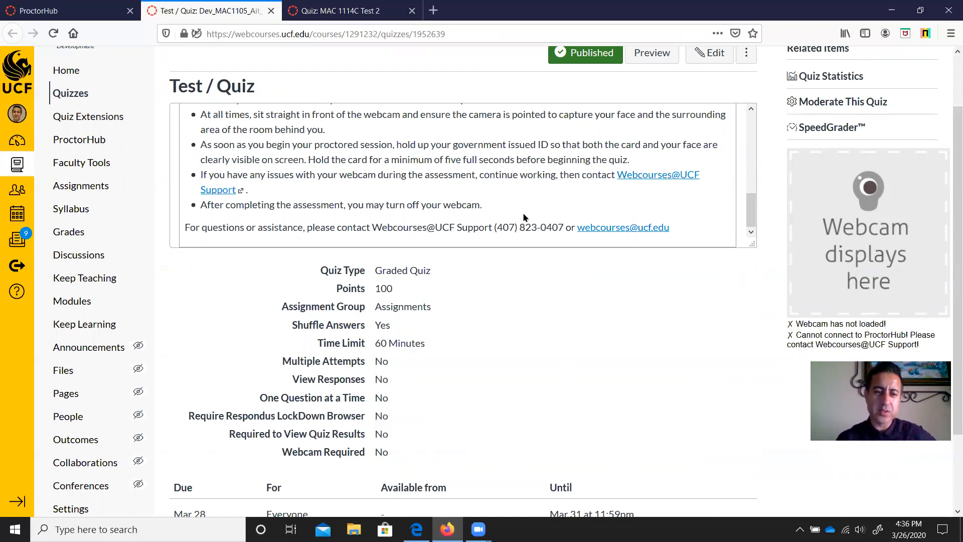
scroll(484, 223, up, 1)
scroll(484, 224, up, 2)
scroll(485, 223, down, 3)
scroll(492, 240, down, 3)
scroll(492, 245, up, 1)
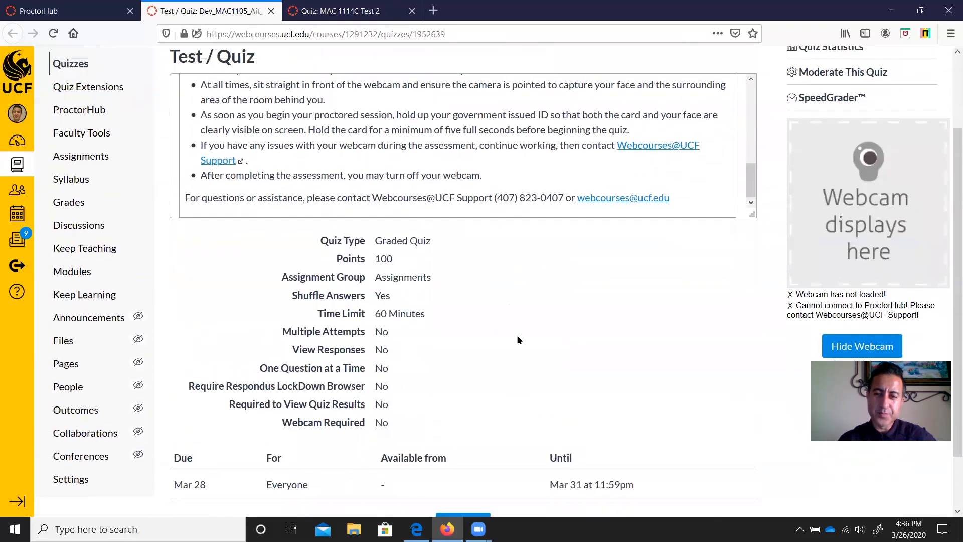
Start a preview of the proctored quiz and allow the site to use the Integrated Webcam
scroll(523, 372, down, 1)
click(476, 461)
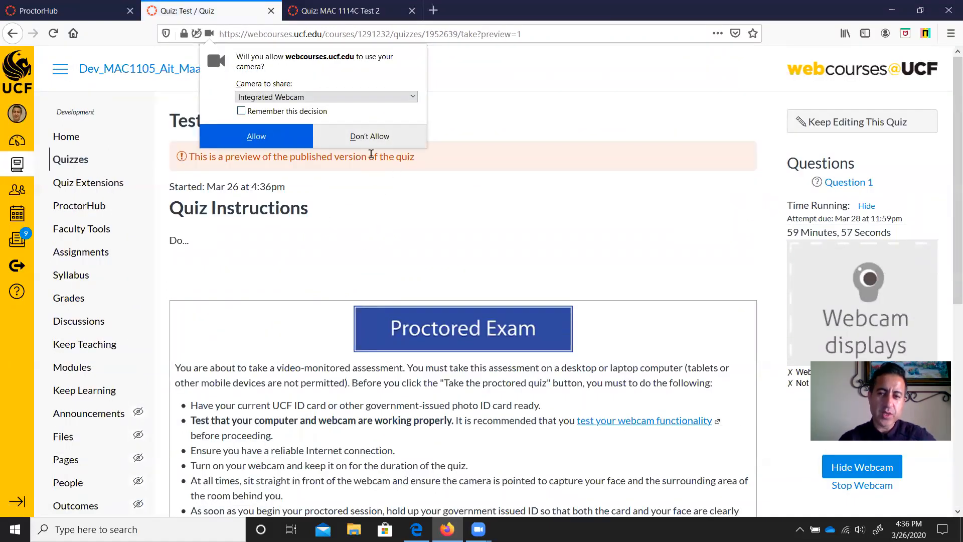
click(264, 140)
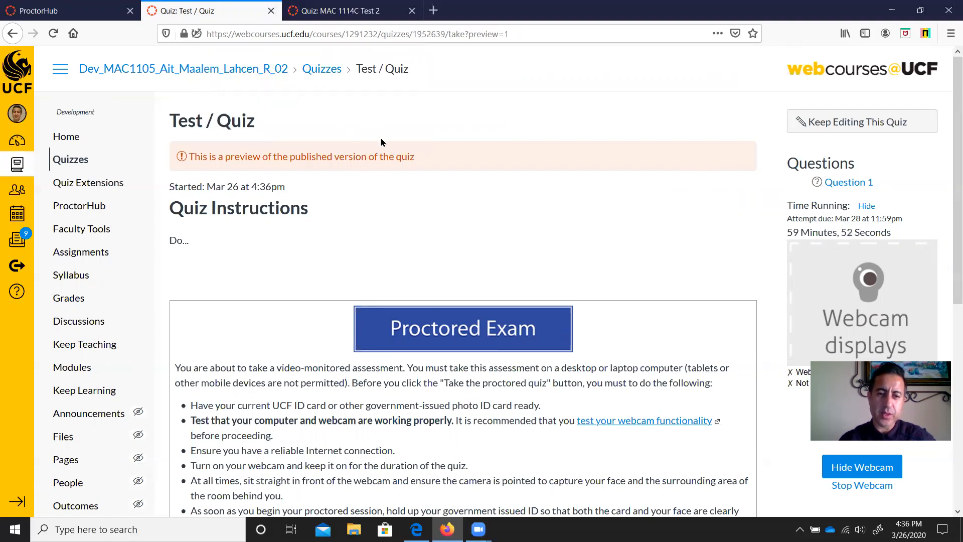
Answer Question 1 (1 + 1 = 2) with True in the preview and submit the quiz
scroll(384, 143, down, 5)
scroll(497, 166, up, 4)
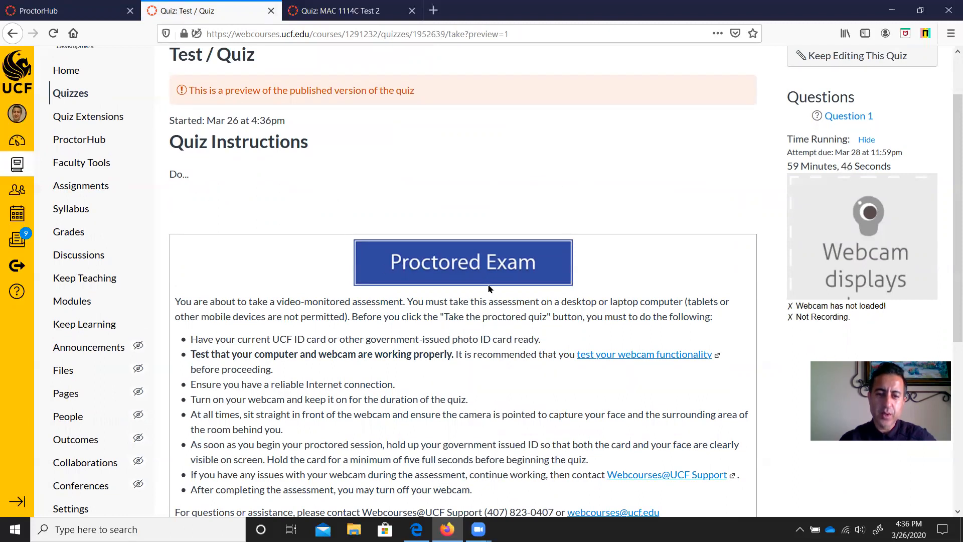
scroll(481, 294, down, 3)
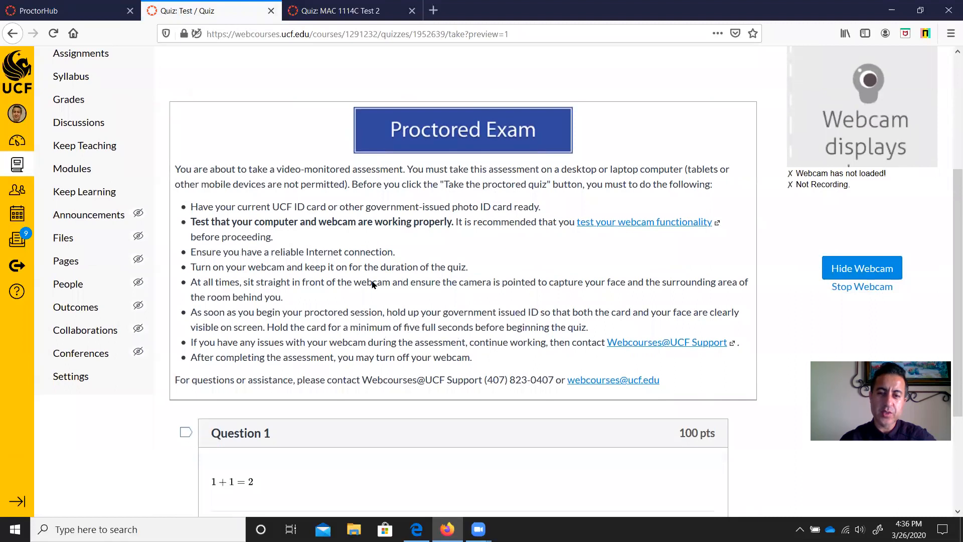
scroll(529, 294, down, 1)
scroll(529, 296, down, 3)
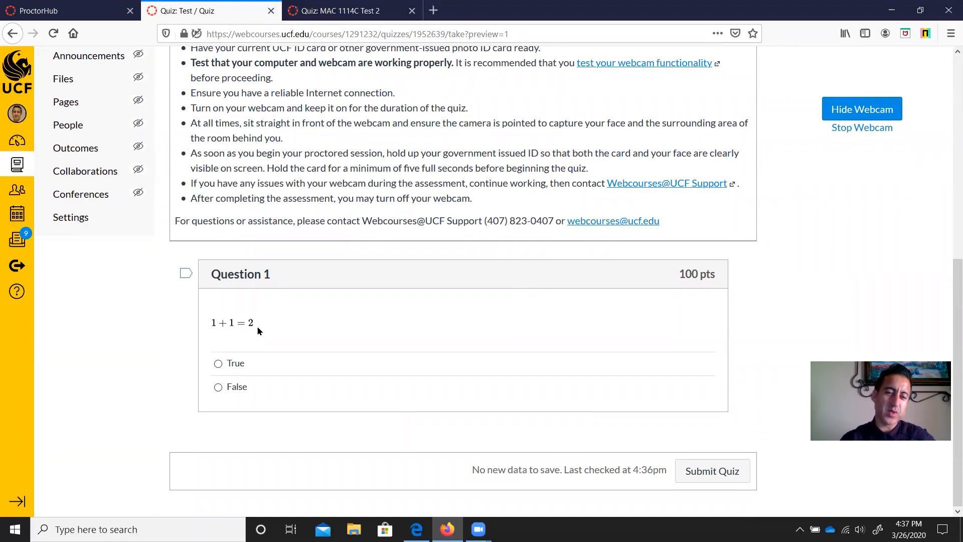
click(242, 370)
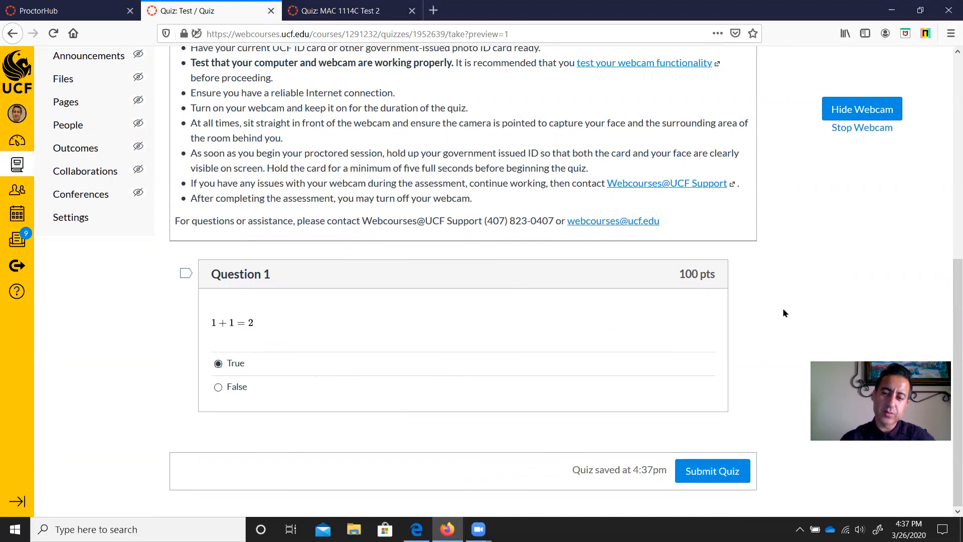
click(723, 473)
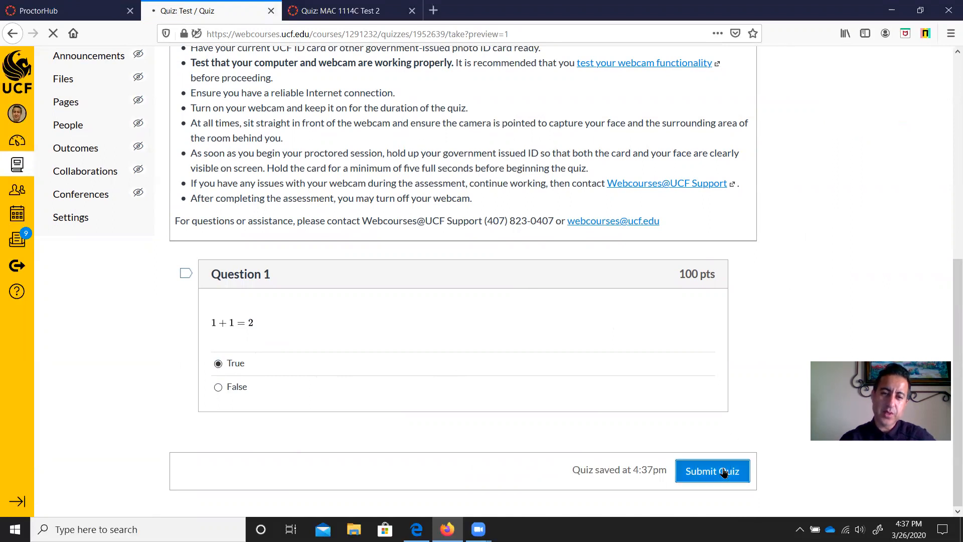
Examine the submitted preview attempt's score and the quiz details above it
scroll(657, 315, down, 7)
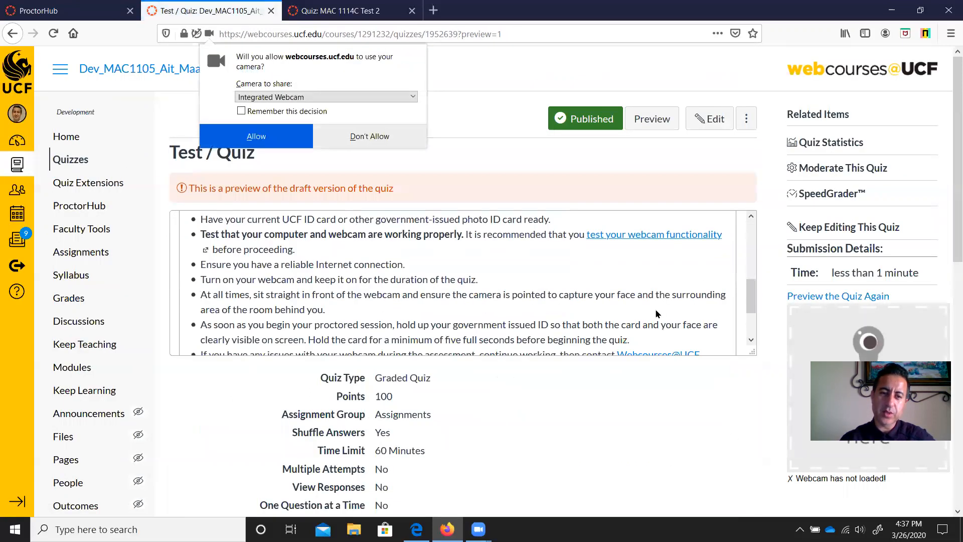
scroll(653, 352, down, 10)
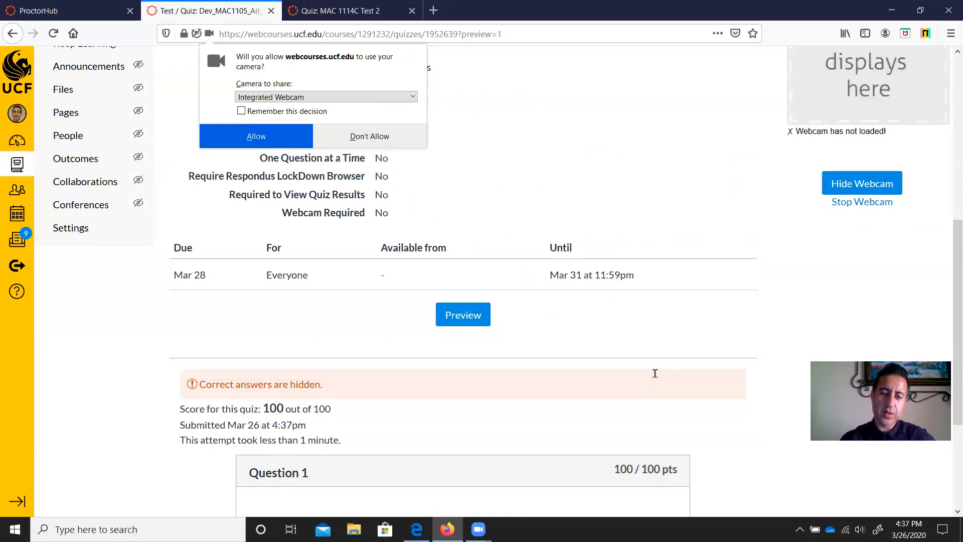
drag(950, 326, 940, 164)
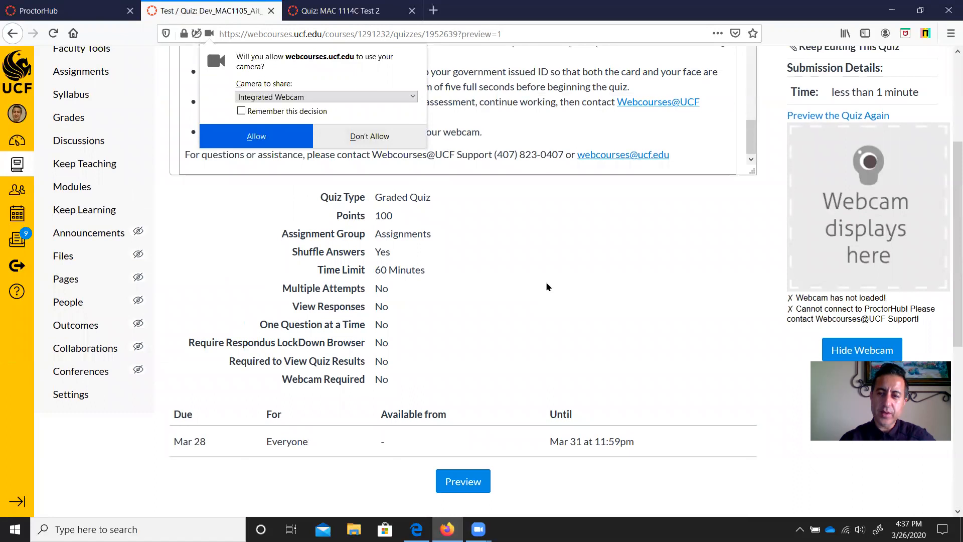
scroll(602, 298, up, 3)
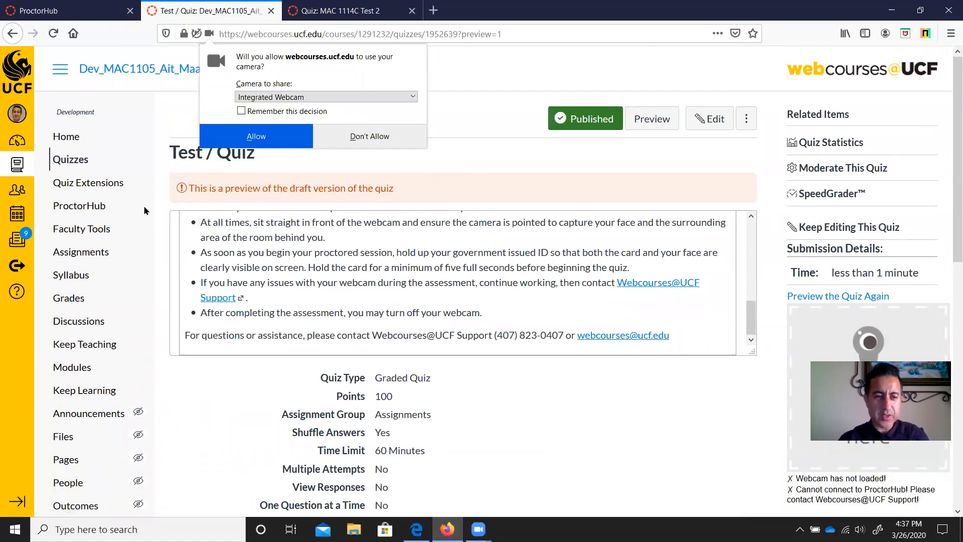
Open the course's ProctorHub list and view the recorded attempts for "Test / Quiz"
click(95, 227)
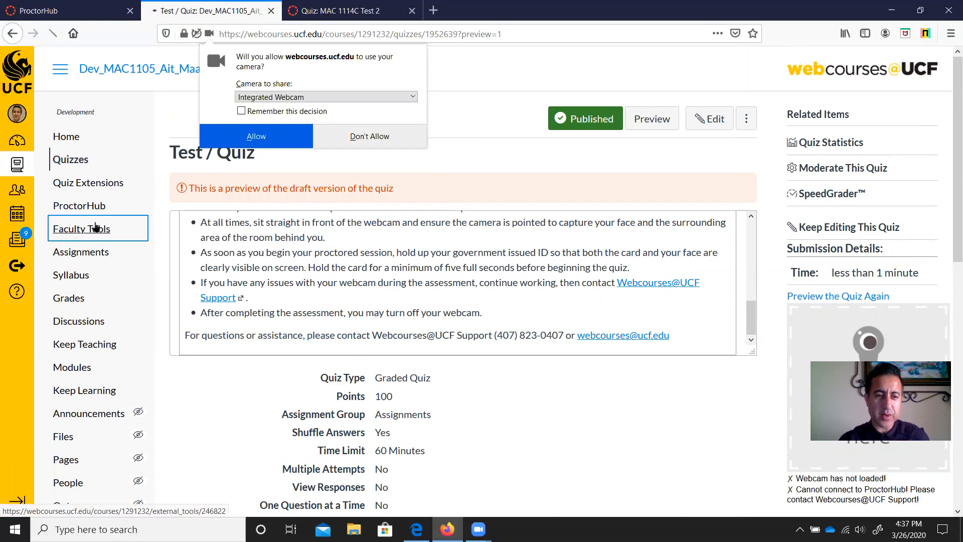
click(94, 207)
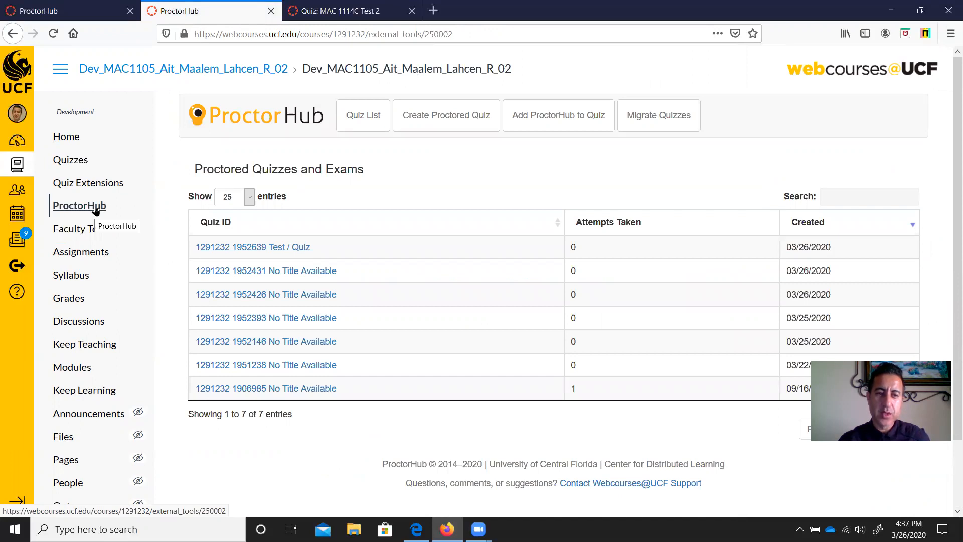
click(296, 250)
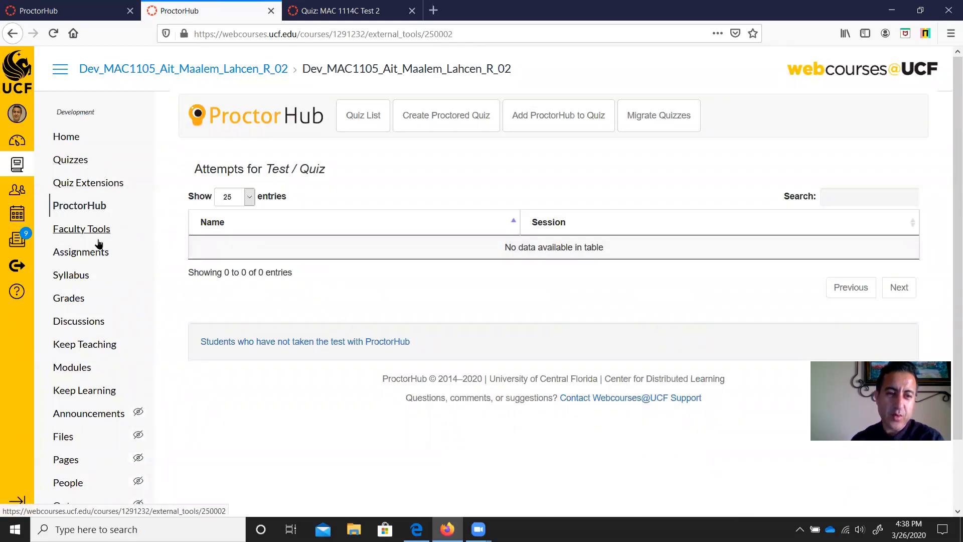
Return to the course's quizzes, open "Test / Quiz" and launch its SpeedGrader
click(78, 160)
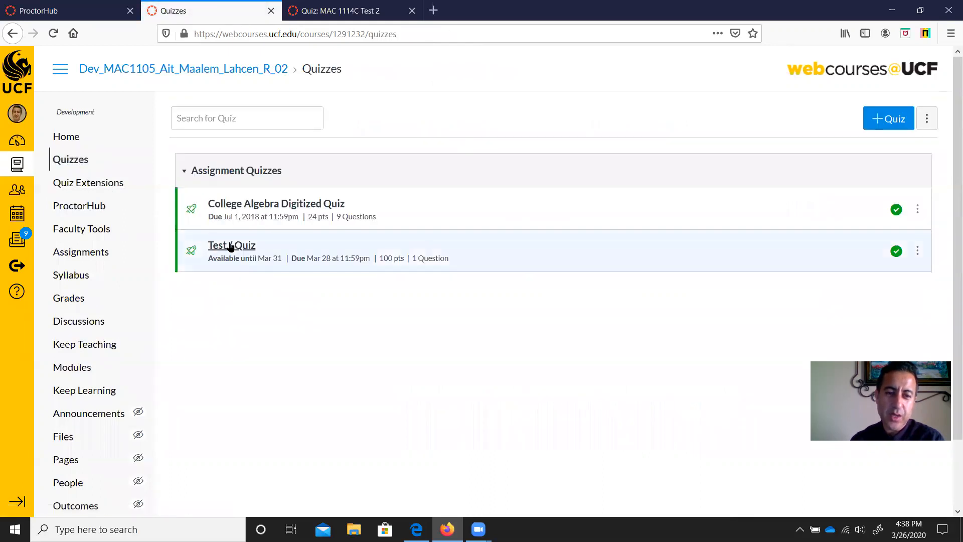
click(231, 245)
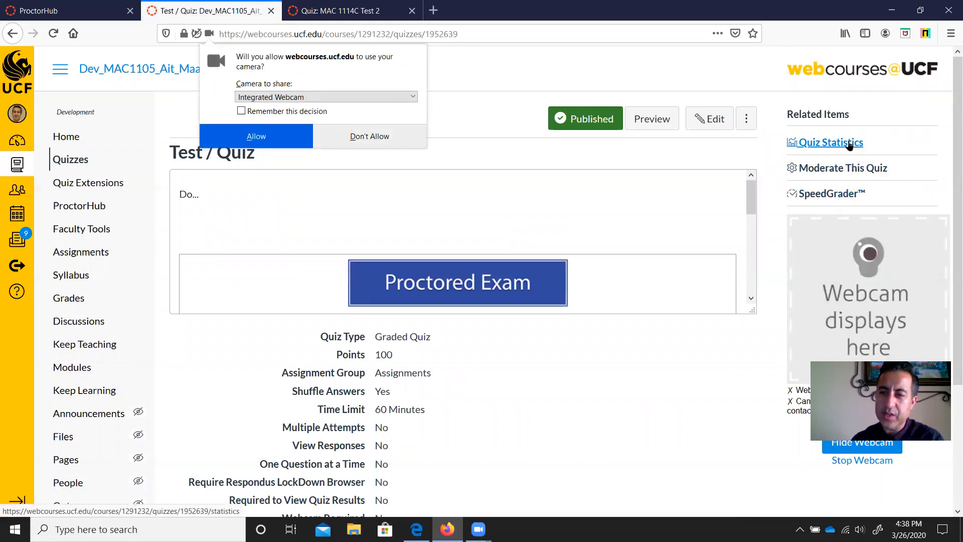
click(841, 193)
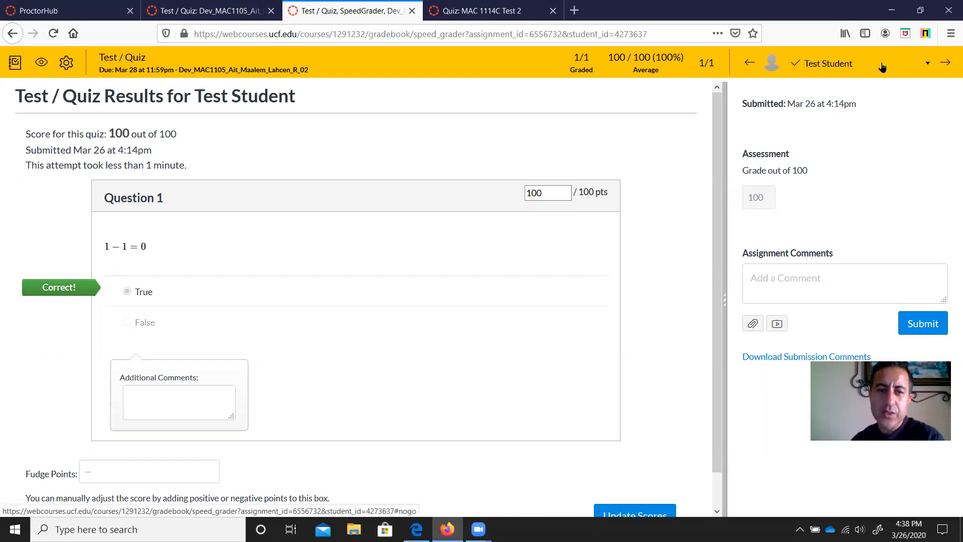
View the student list sorting choices in the SpeedGrader options and close them without saving
click(66, 63)
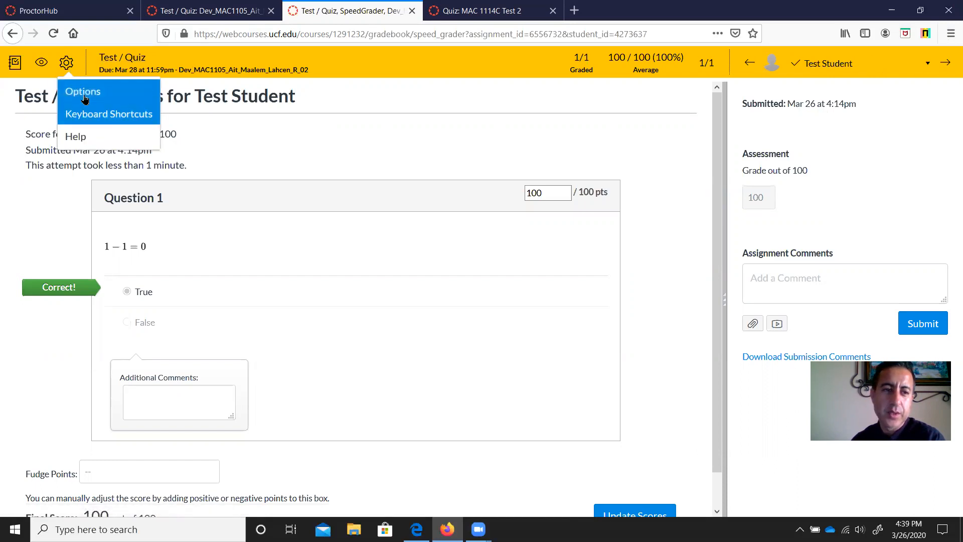
click(86, 93)
click(493, 245)
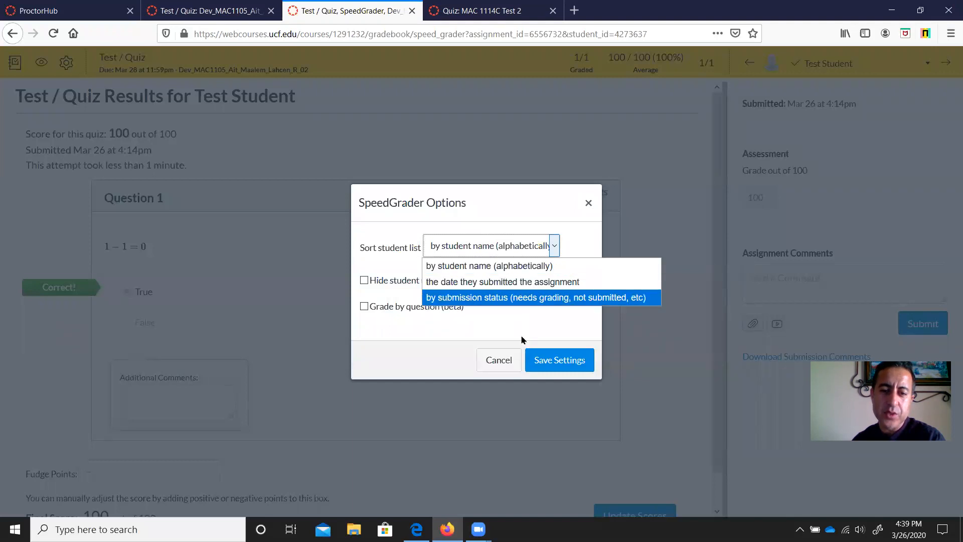
click(500, 360)
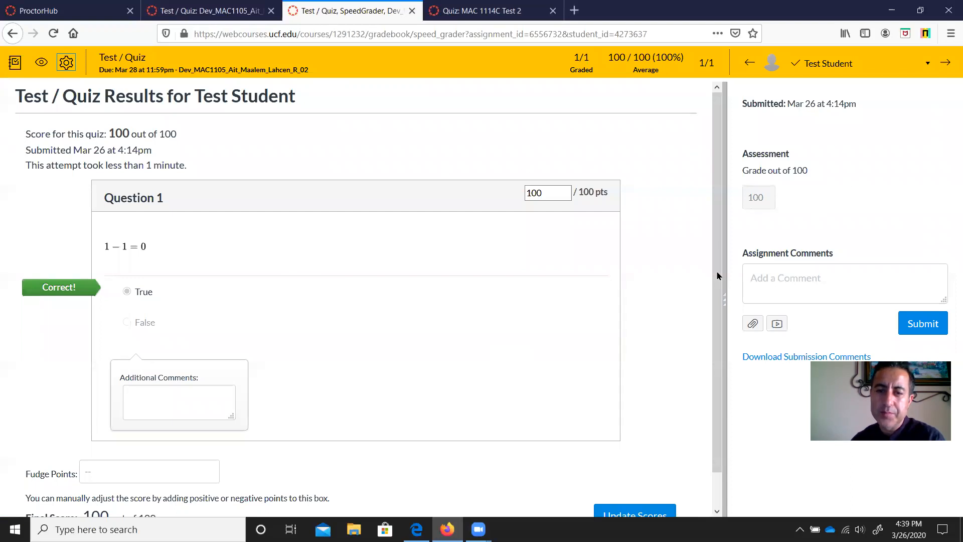
Review the Test Student's answer, final score and assessment grade in SpeedGrader
scroll(550, 201, down, 1)
scroll(566, 276, up, 1)
scroll(566, 278, down, 1)
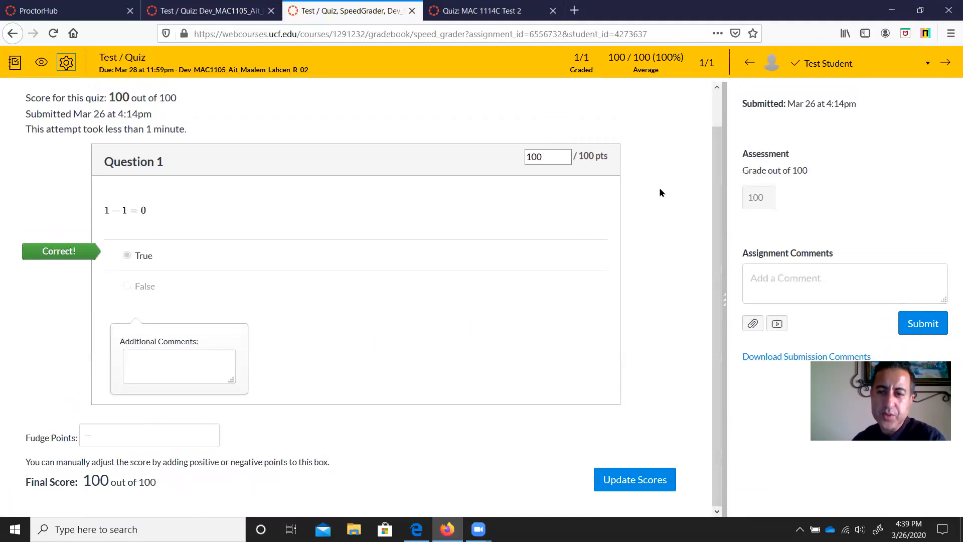
double_click(800, 170)
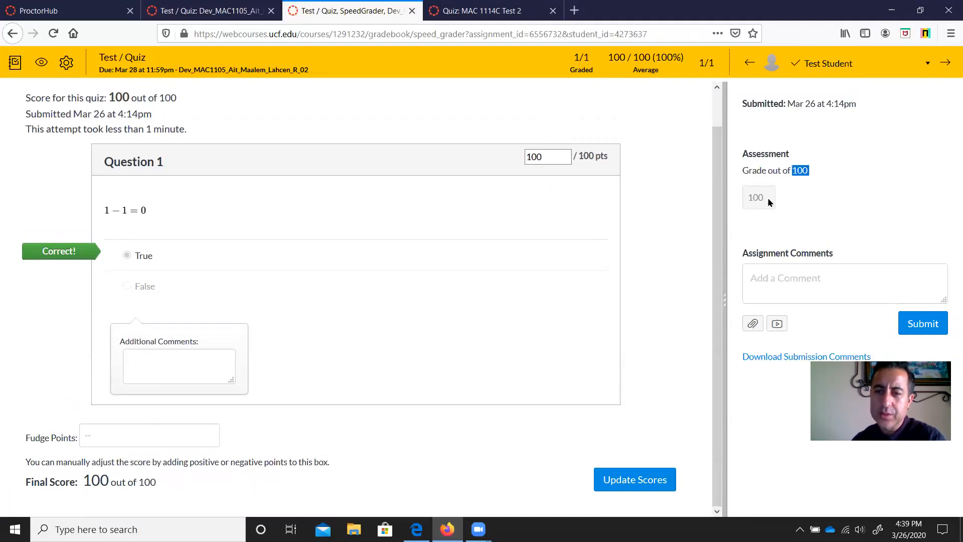
Write the assignment comment "Good job!" for the Test Student's submission
click(776, 278)
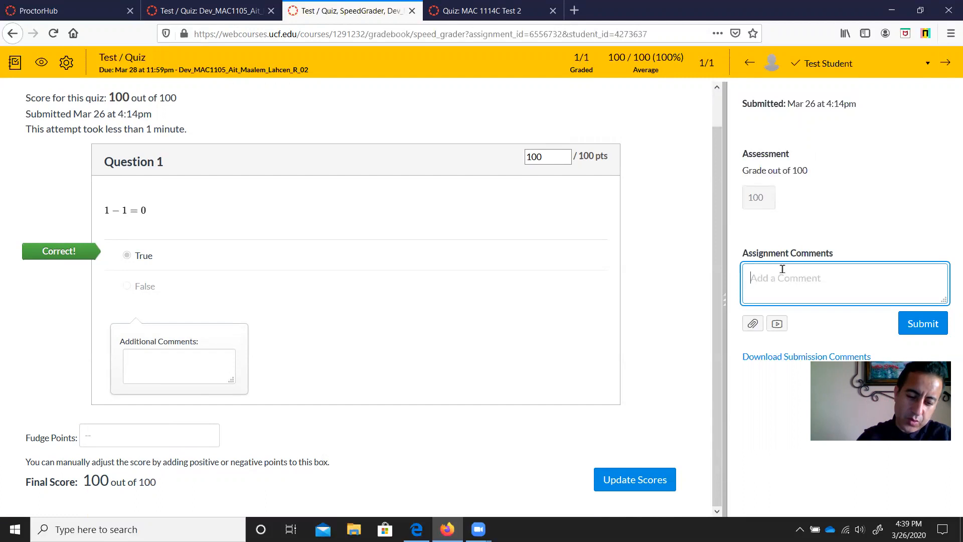
text(Good)
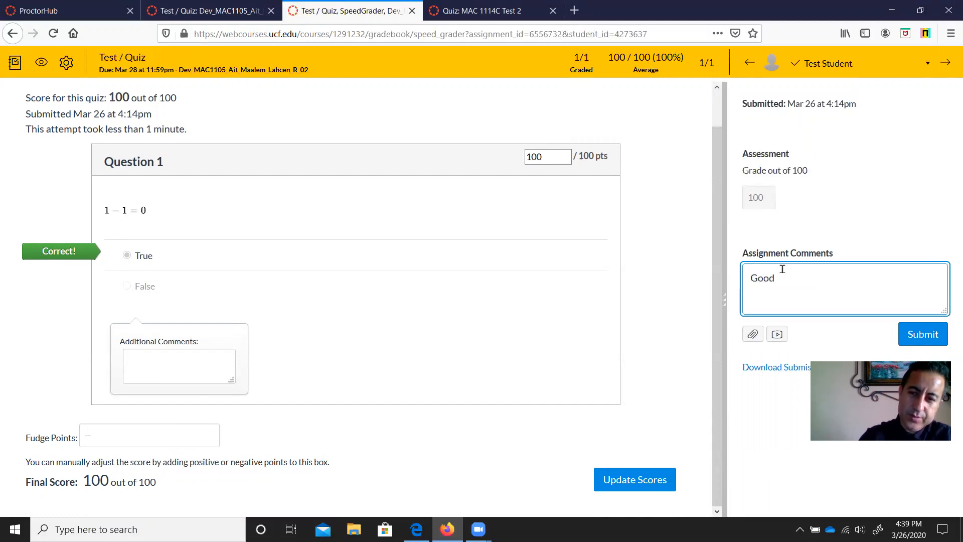
text( j)
key(BackSpace)
text(b!)
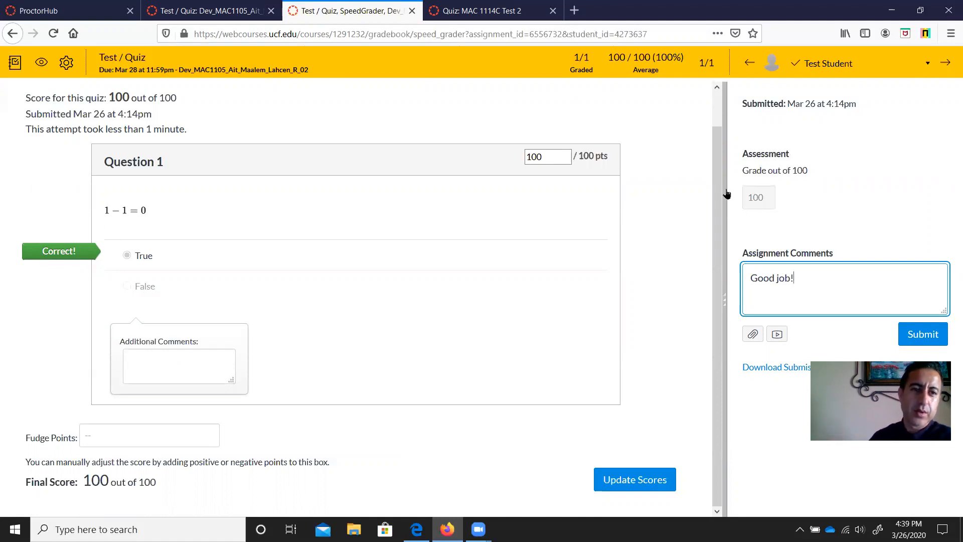
Leave and close the SpeedGrader page, and close the MAC 1114C Test 2 preview to return to "Test / Quiz"
click(413, 12)
click(544, 247)
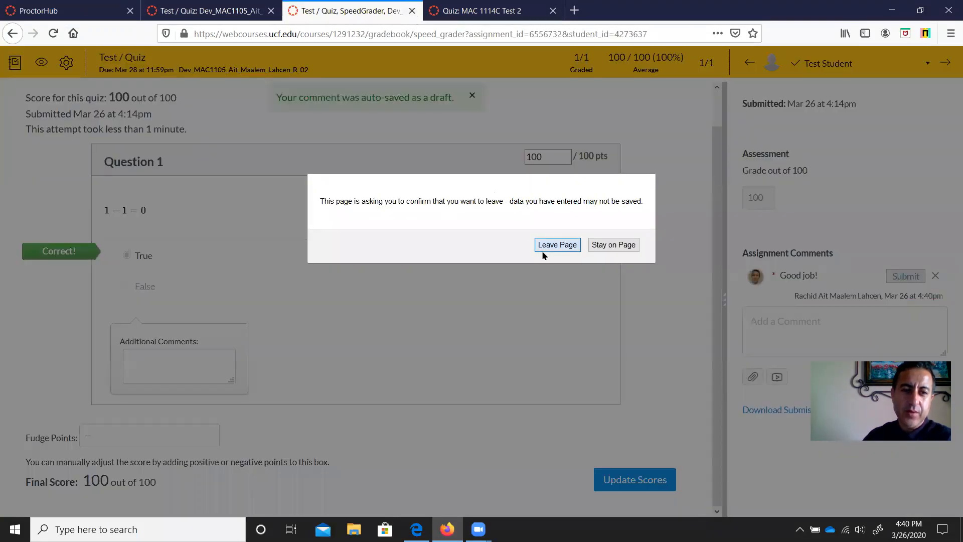
click(336, 10)
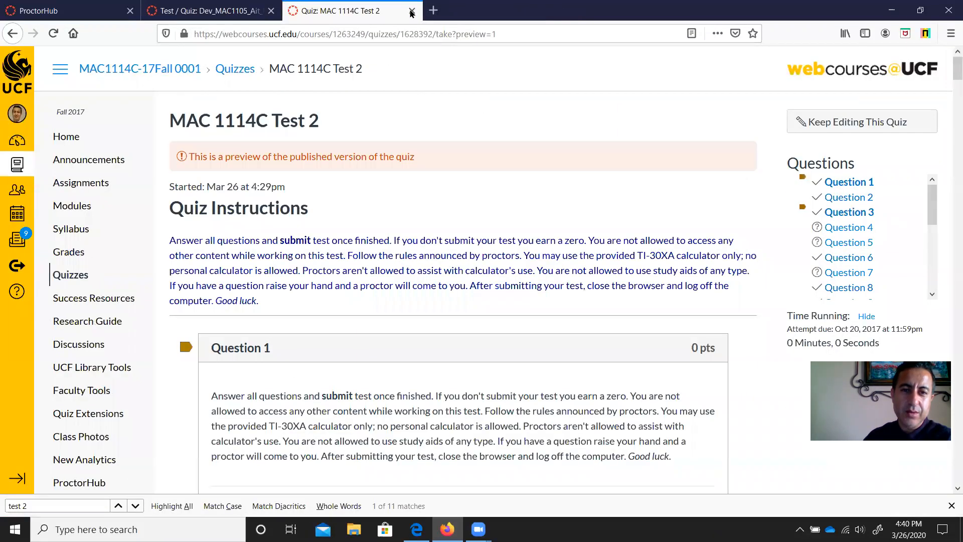
click(411, 11)
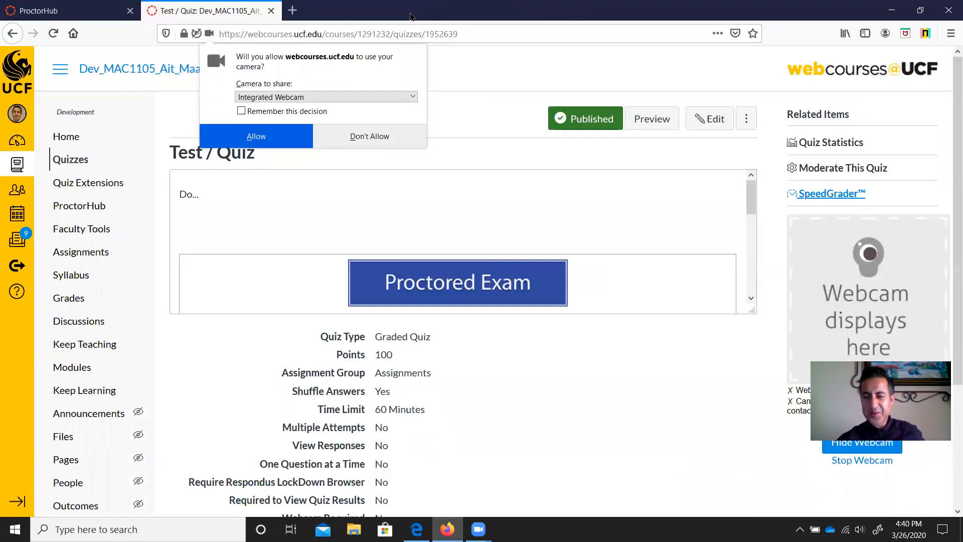